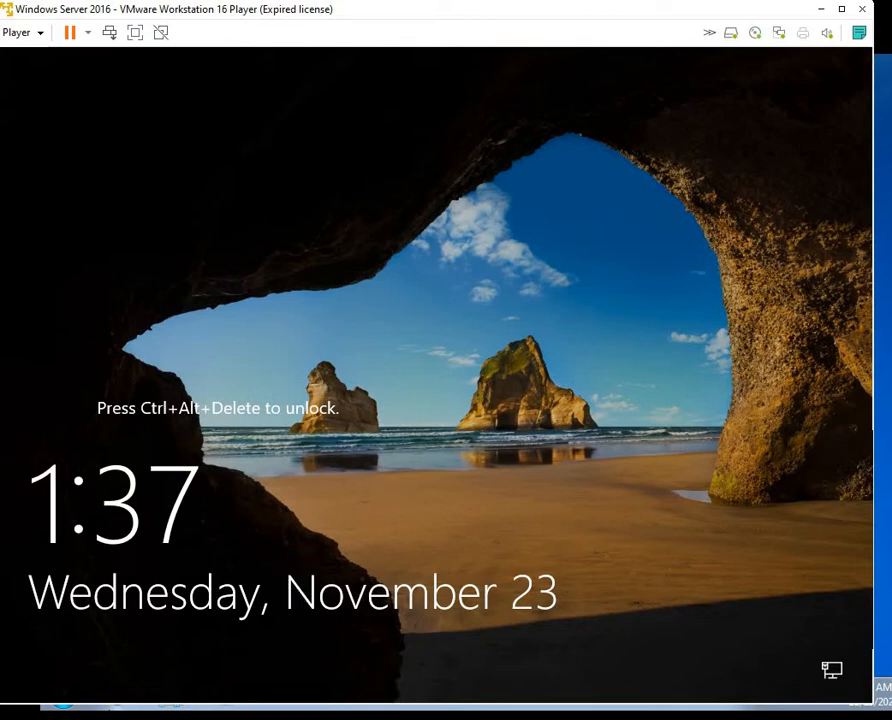
Launch Microsoft Paint from the host search
key(super+s)
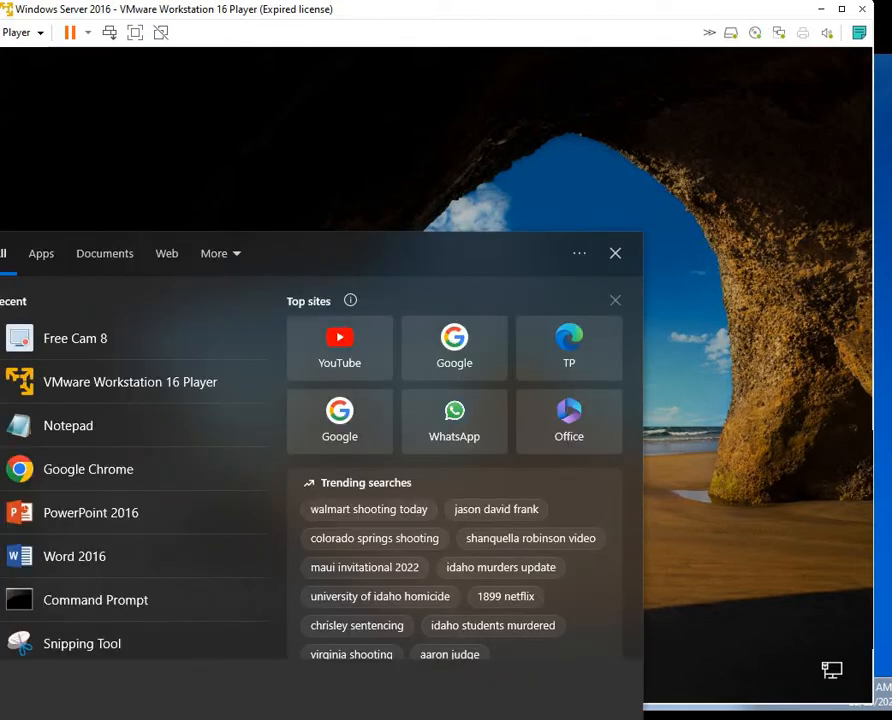
text(msapint)
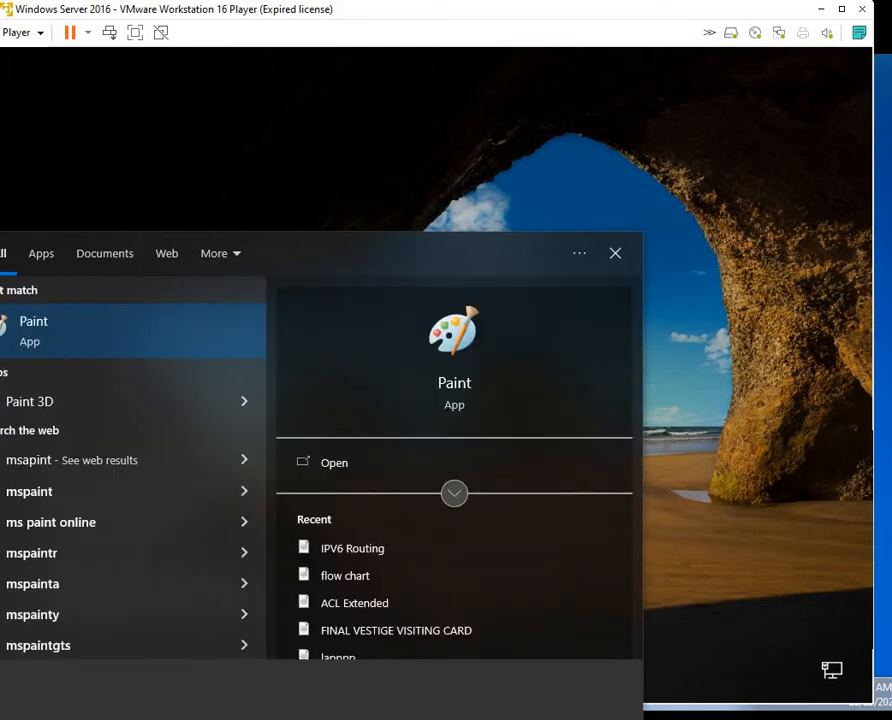
key(Return)
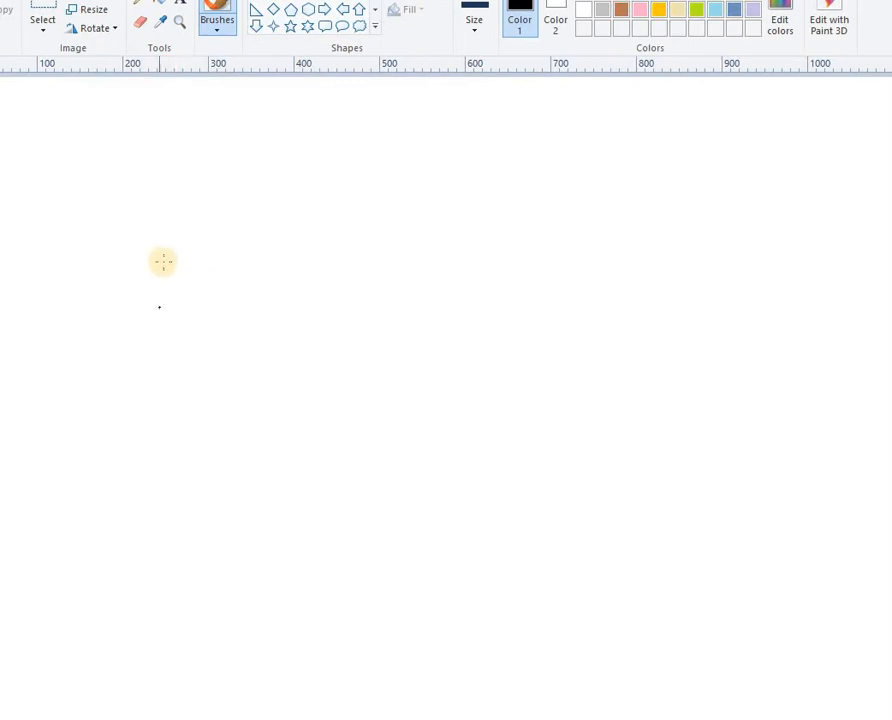
Sketch a rough router with links and labels, then select all and delete it
mouse_move(223, 218)
mouse_down()
mouse_move(179, 247)
mouse_move(215, 285)
mouse_move(242, 218)
mouse_move(223, 218)
mouse_move(204, 258)
mouse_move(209, 246)
mouse_move(232, 267)
mouse_up()
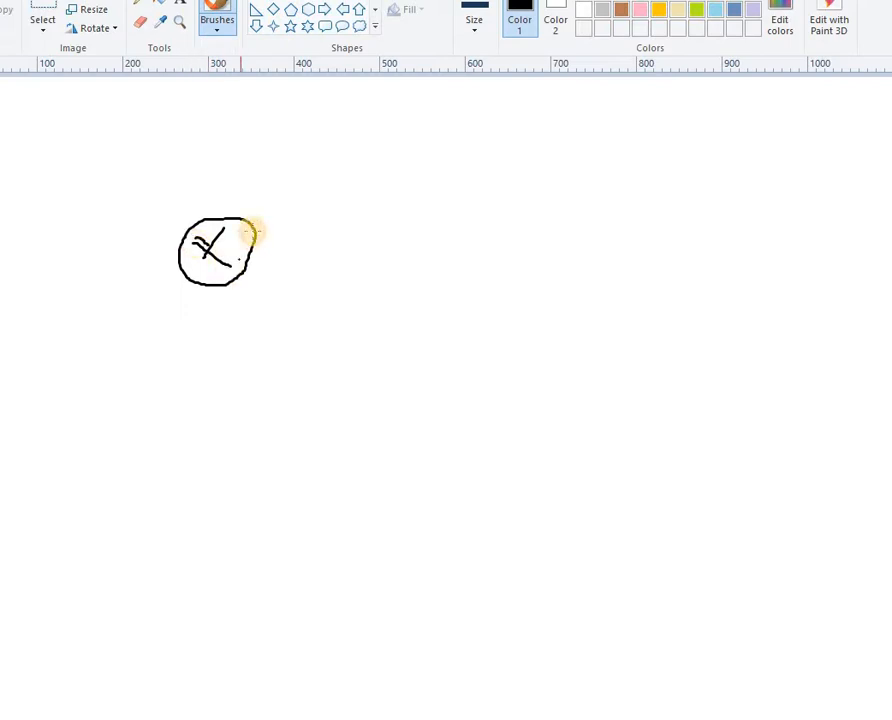
mouse_move(262, 228)
mouse_down()
mouse_move(418, 216)
mouse_move(421, 240)
mouse_up()
mouse_move(435, 193)
mouse_down()
mouse_move(430, 253)
mouse_move(452, 212)
mouse_move(476, 208)
mouse_up()
mouse_move(234, 282)
mouse_down()
mouse_move(275, 384)
mouse_move(316, 384)
mouse_move(310, 415)
mouse_move(366, 392)
mouse_up()
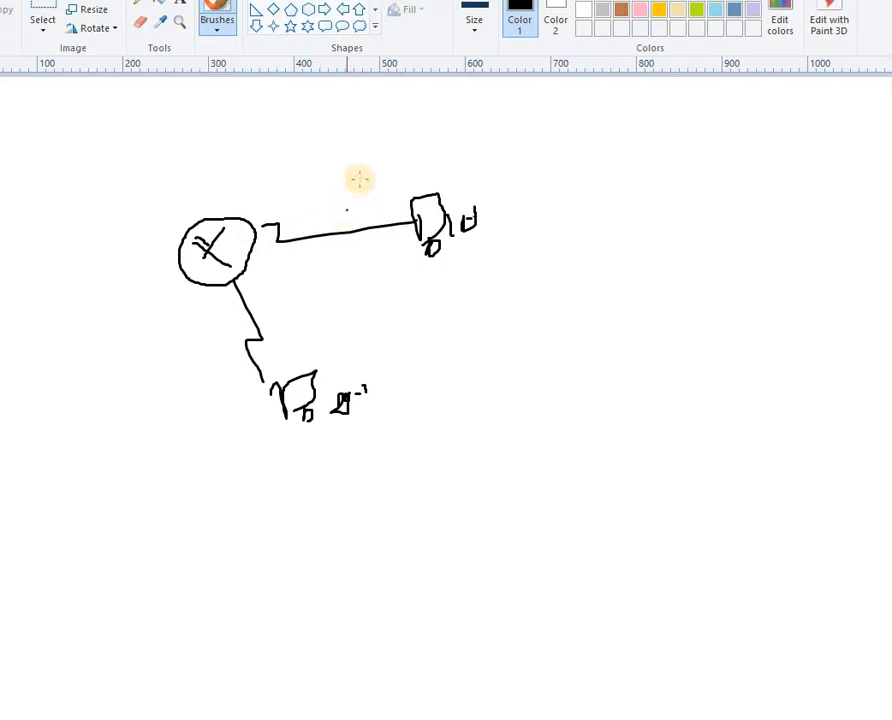
mouse_move(360, 181)
mouse_down()
mouse_move(366, 195)
mouse_move(386, 193)
mouse_move(312, 225)
mouse_up()
mouse_move(248, 236)
mouse_down()
mouse_move(256, 360)
mouse_move(270, 390)
mouse_up()
mouse_move(134, 374)
mouse_down()
mouse_move(194, 354)
mouse_move(202, 322)
mouse_move(240, 354)
mouse_up()
click(398, 354)
key(ctrl+z)
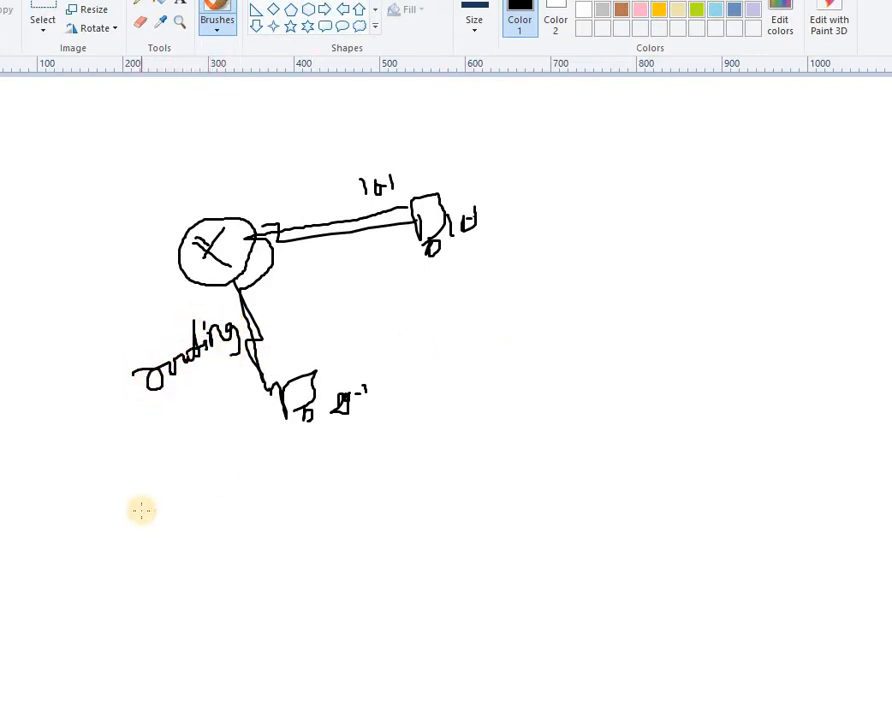
key(ctrl+a)
right_click(185, 276)
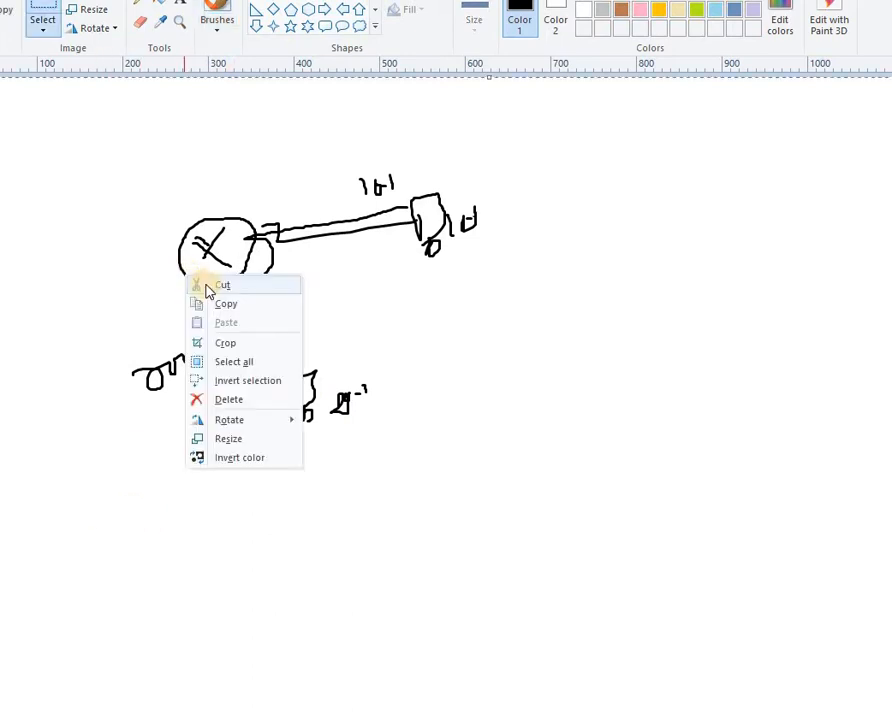
click(216, 290)
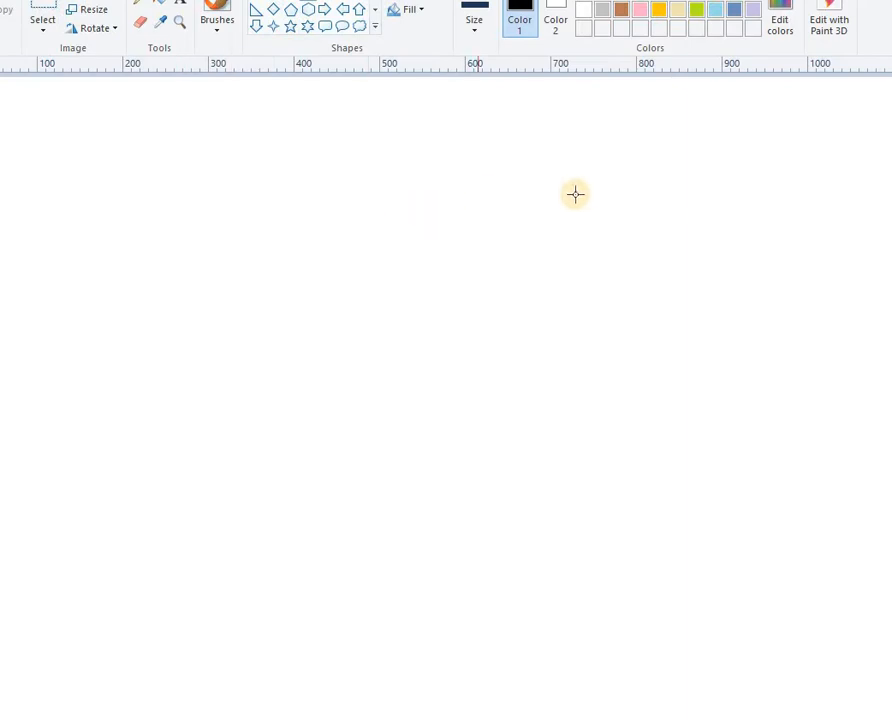
Draw two computer monitors on the right, each with a power light and stand
mouse_move(586, 184)
mouse_down()
mouse_move(694, 258)
mouse_move(708, 253)
mouse_up()
click(689, 277)
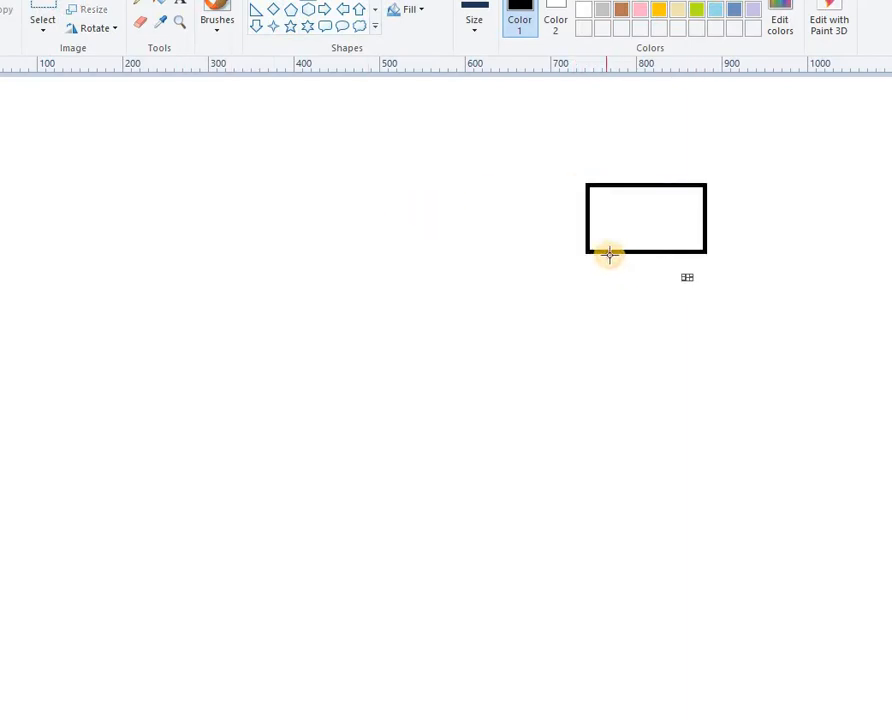
drag(607, 253, 685, 268)
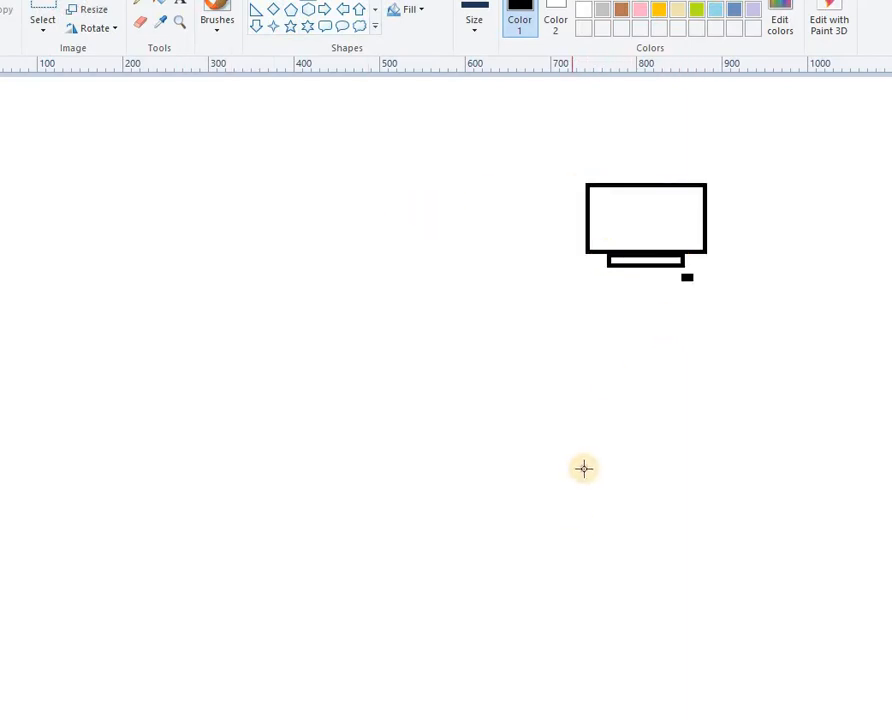
mouse_move(572, 452)
mouse_down()
mouse_move(725, 535)
mouse_move(725, 517)
mouse_up()
click(705, 550)
mouse_move(596, 518)
mouse_down()
mouse_move(674, 536)
mouse_move(693, 531)
mouse_up()
Handwrite the labels 10.2 under the upper monitor and 20.2 under the lower one
click(217, 20)
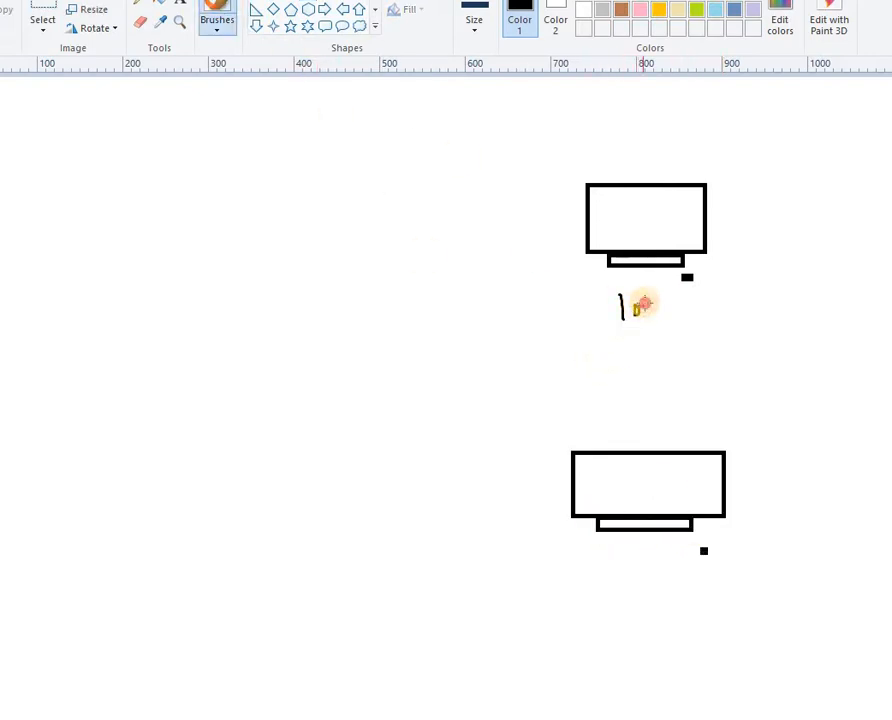
drag(642, 305, 660, 314)
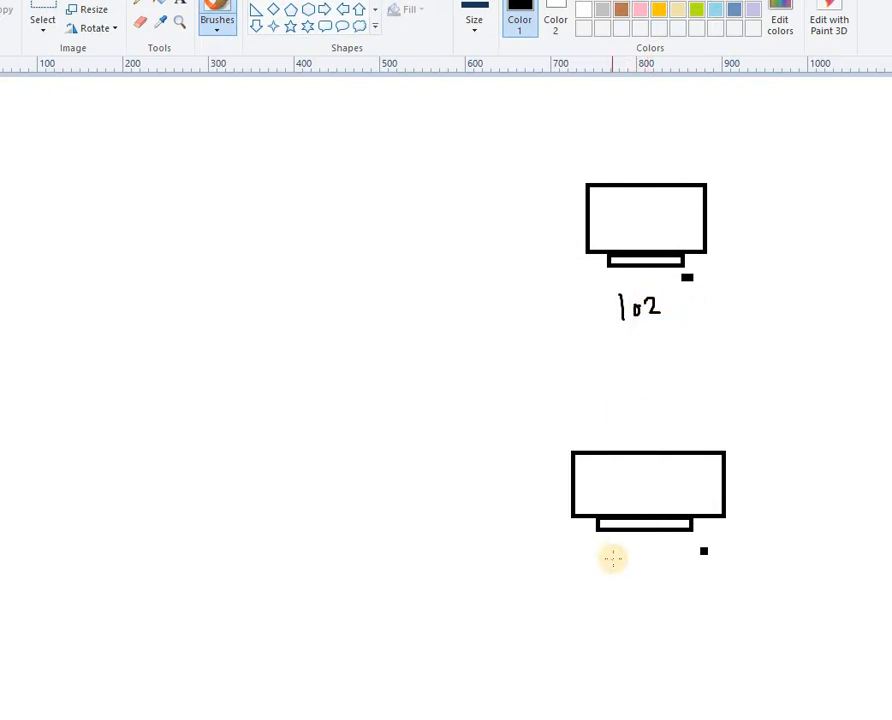
drag(604, 562, 660, 566)
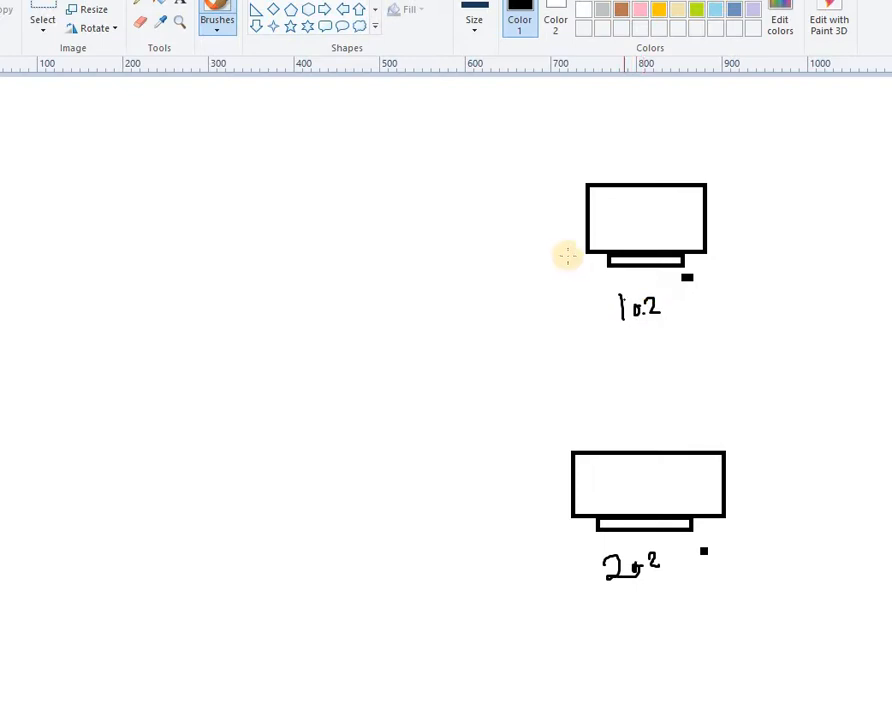
Draw links from both right-hand monitors toward the middle of the canvas
drag(568, 217, 316, 350)
drag(578, 508, 270, 402)
click(327, 294)
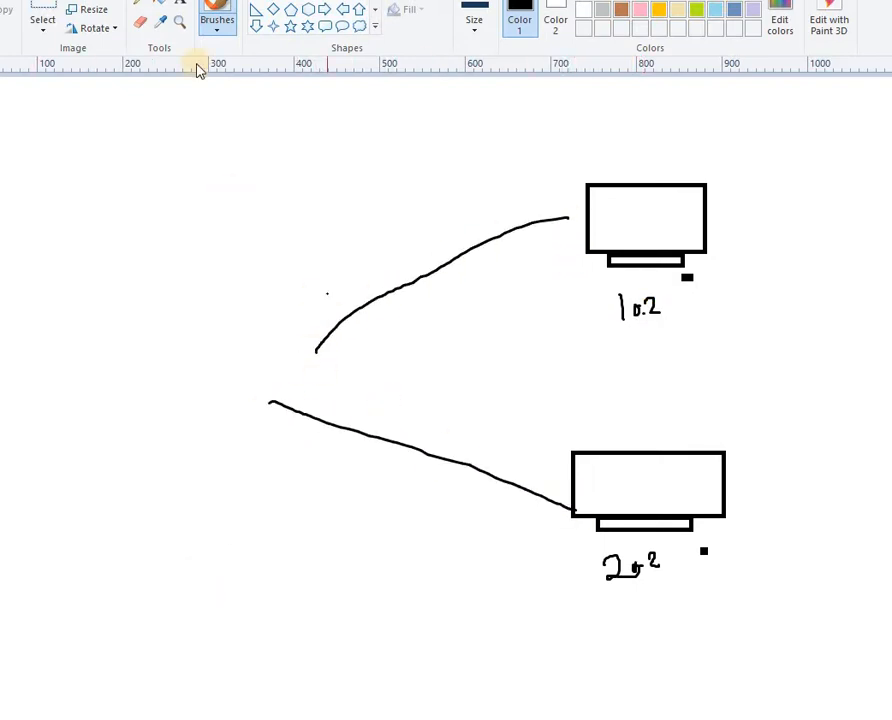
click(220, 268)
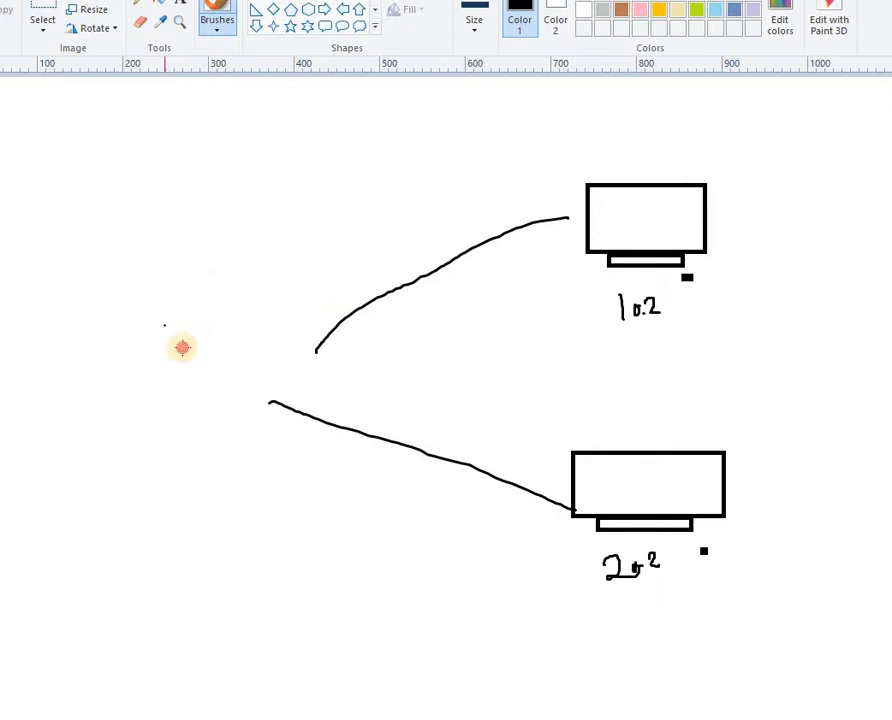
drag(165, 324, 330, 414)
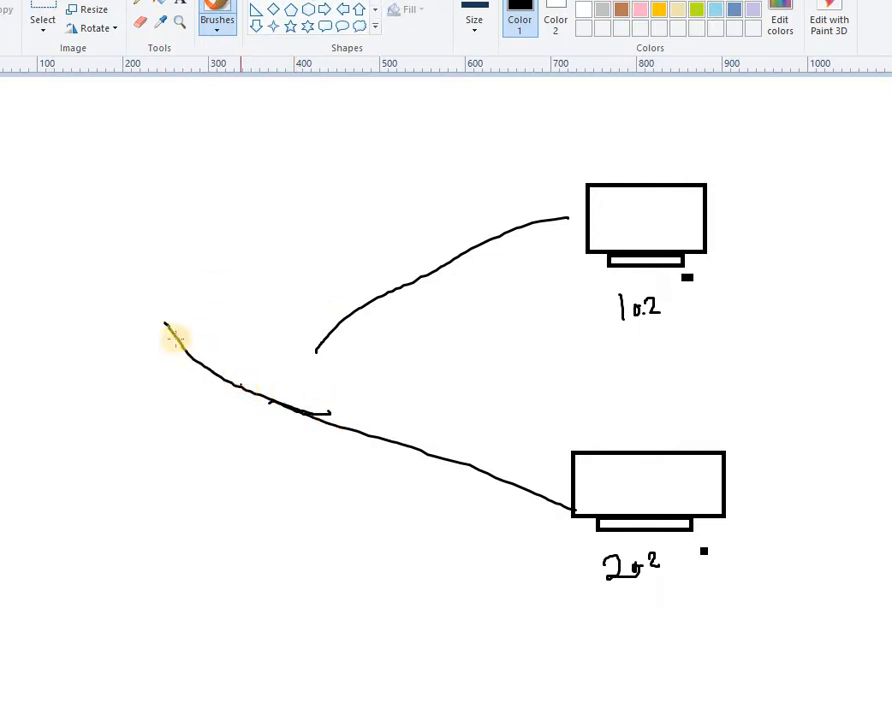
key(ctrl+z)
Draw a rectangular router box where the links meet
click(307, 3)
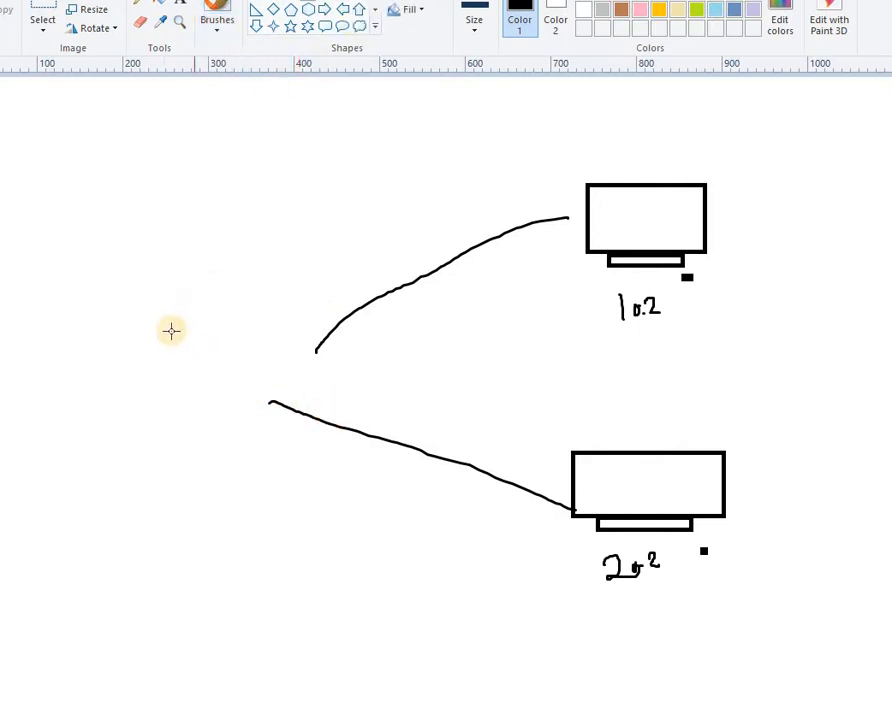
drag(154, 340, 333, 404)
click(236, 272)
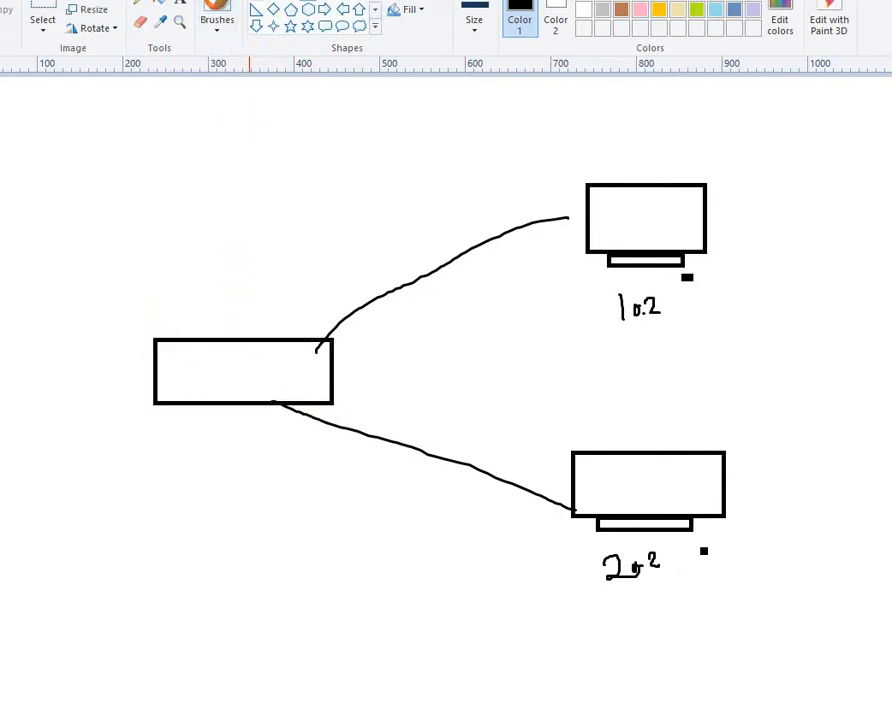
Add a third monitor at lower left, link it to the router, and start its address label
drag(49, 522, 215, 634)
drag(88, 636, 166, 643)
click(218, 10)
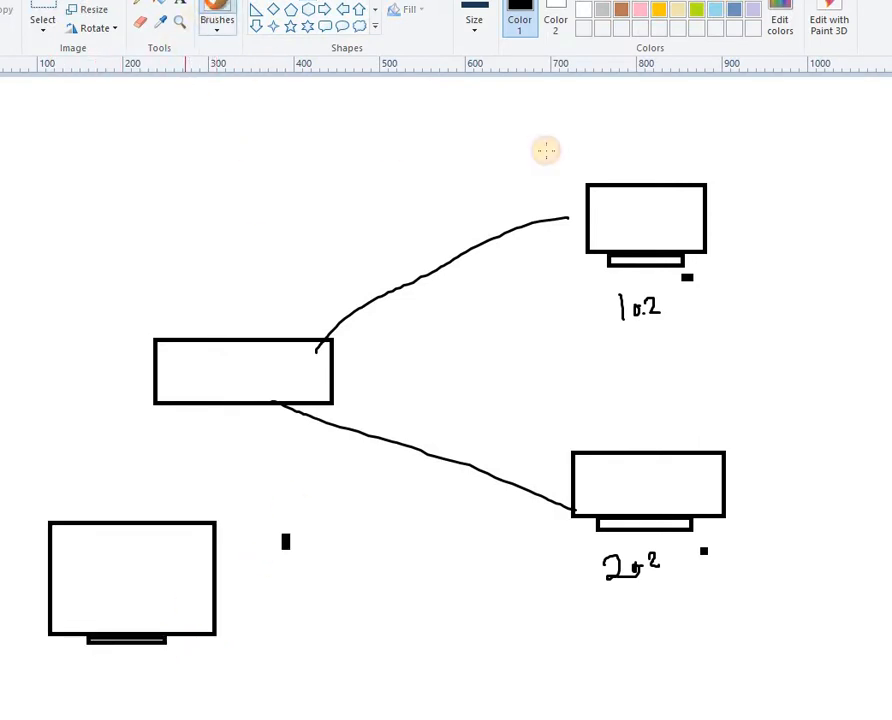
mouse_move(211, 380)
mouse_down()
mouse_move(215, 423)
mouse_move(178, 494)
mouse_up()
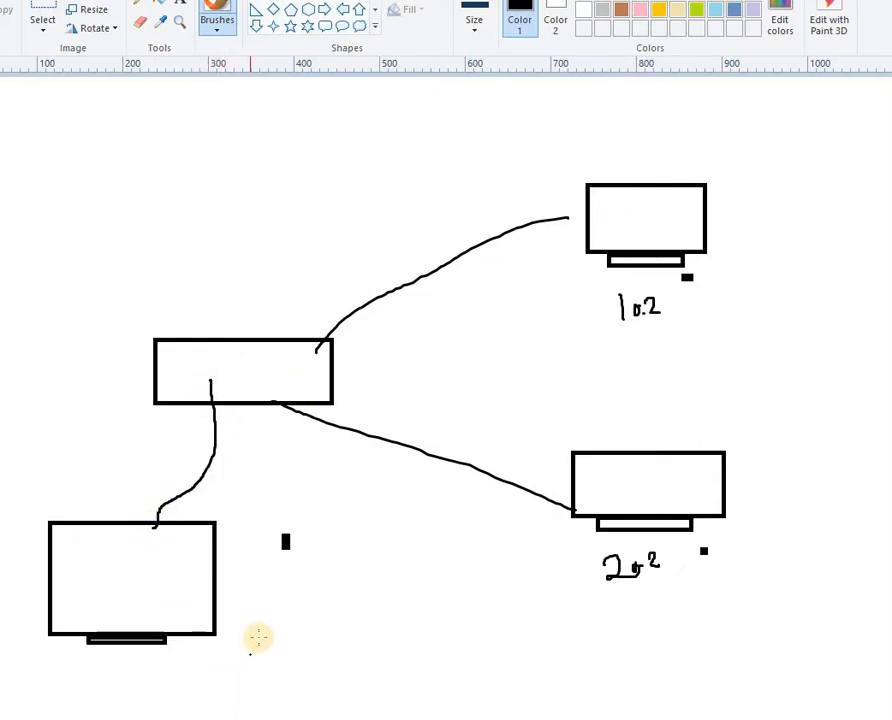
mouse_move(261, 667)
mouse_down()
mouse_move(274, 649)
mouse_move(316, 646)
mouse_move(361, 618)
mouse_up()
click(318, 640)
Finish the lower-left address, draw paths between the right monitors, and mark router ports
click(351, 627)
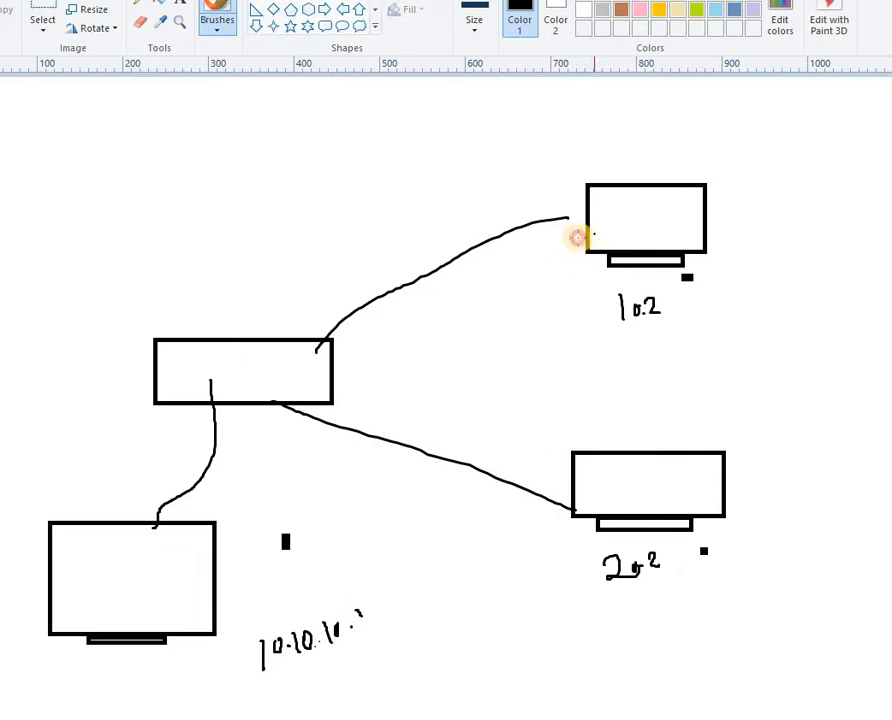
mouse_move(594, 234)
mouse_down()
mouse_move(440, 279)
mouse_move(355, 350)
mouse_move(496, 442)
mouse_move(556, 449)
mouse_move(571, 461)
mouse_move(553, 467)
mouse_up()
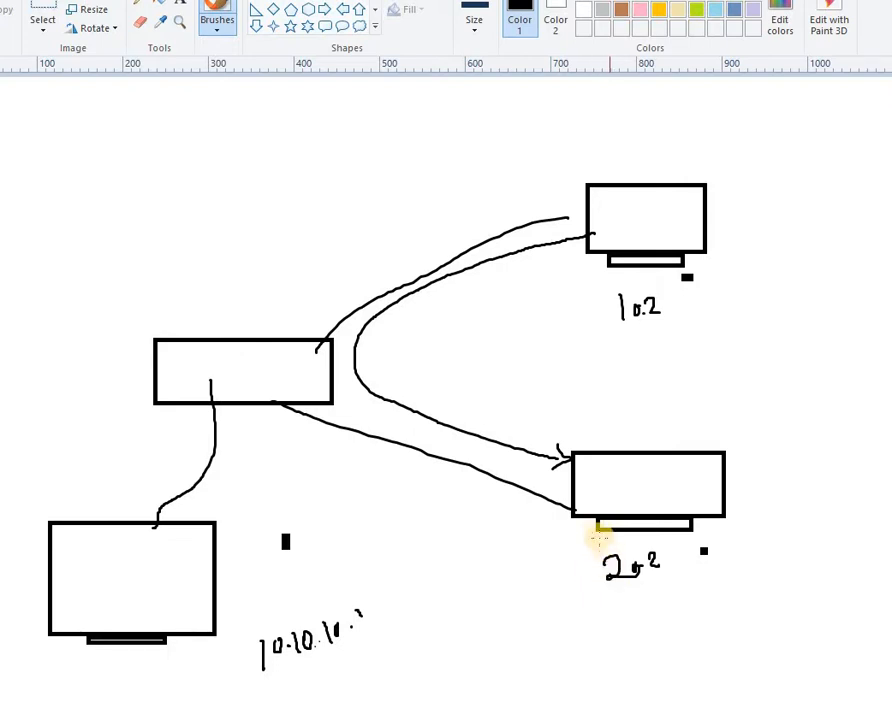
mouse_move(597, 525)
mouse_down()
mouse_move(536, 520)
mouse_move(396, 392)
mouse_move(440, 286)
mouse_move(564, 286)
mouse_move(543, 300)
mouse_up()
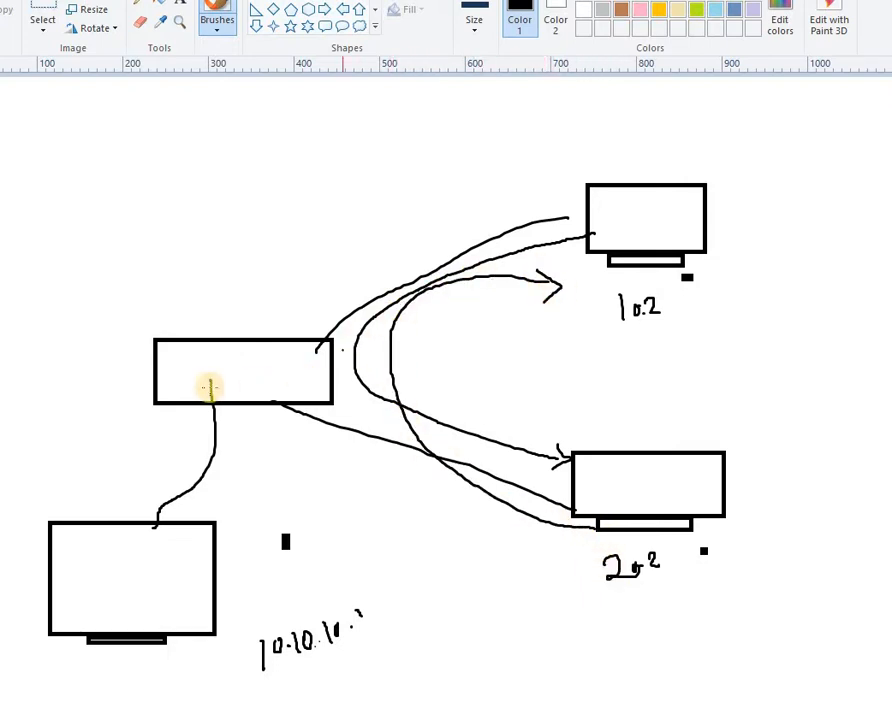
drag(213, 376, 286, 410)
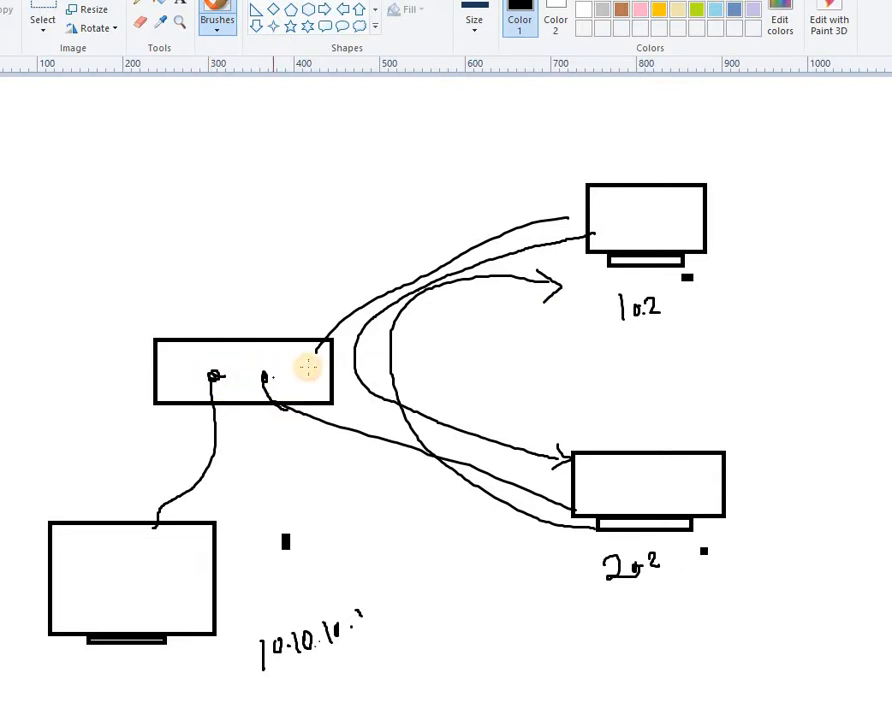
drag(315, 370, 313, 346)
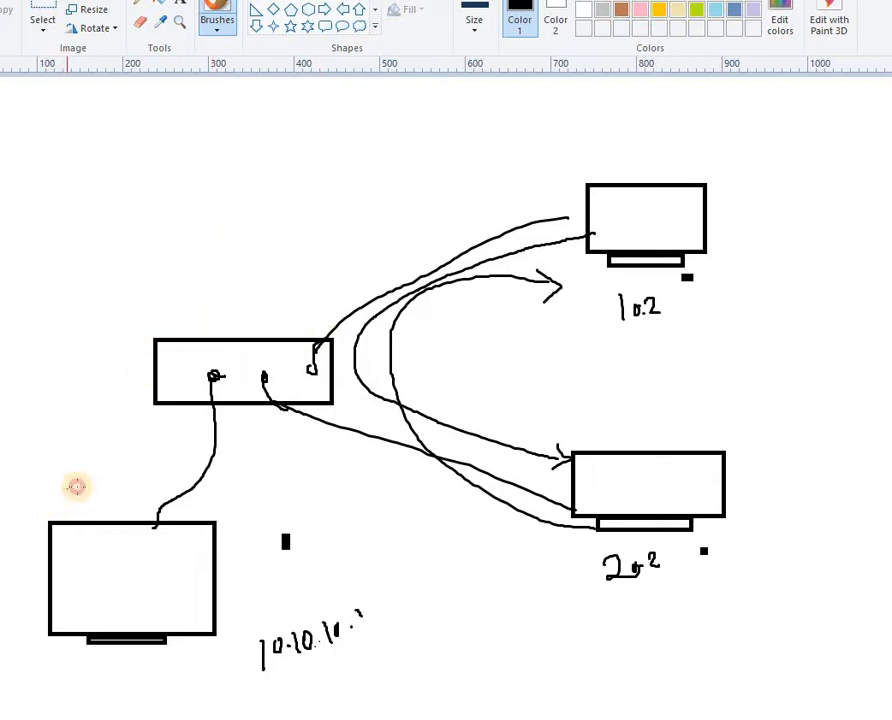
Handwrite a Windows server label by the lower-left computer and notes near the router
mouse_move(67, 486)
mouse_down()
mouse_move(143, 466)
mouse_move(151, 442)
mouse_up()
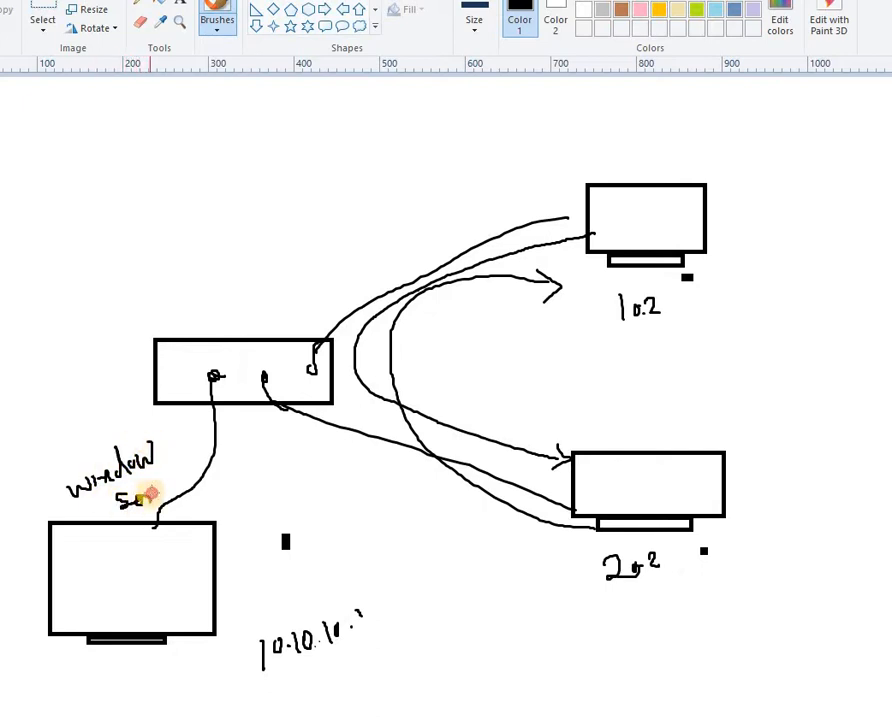
mouse_move(174, 487)
mouse_down()
mouse_move(176, 477)
mouse_move(197, 496)
mouse_move(219, 481)
mouse_move(236, 489)
mouse_up()
mouse_move(361, 562)
mouse_down()
mouse_move(420, 566)
mouse_move(418, 528)
mouse_move(428, 516)
mouse_move(388, 582)
mouse_up()
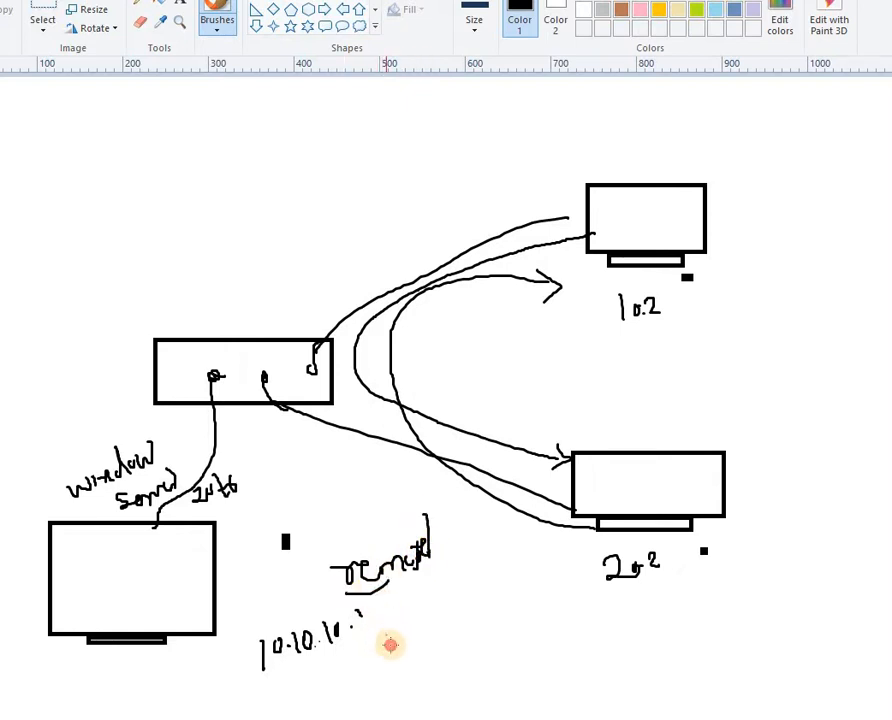
mouse_move(390, 645)
mouse_down()
mouse_move(393, 613)
mouse_move(459, 608)
mouse_move(456, 664)
mouse_move(431, 668)
mouse_up()
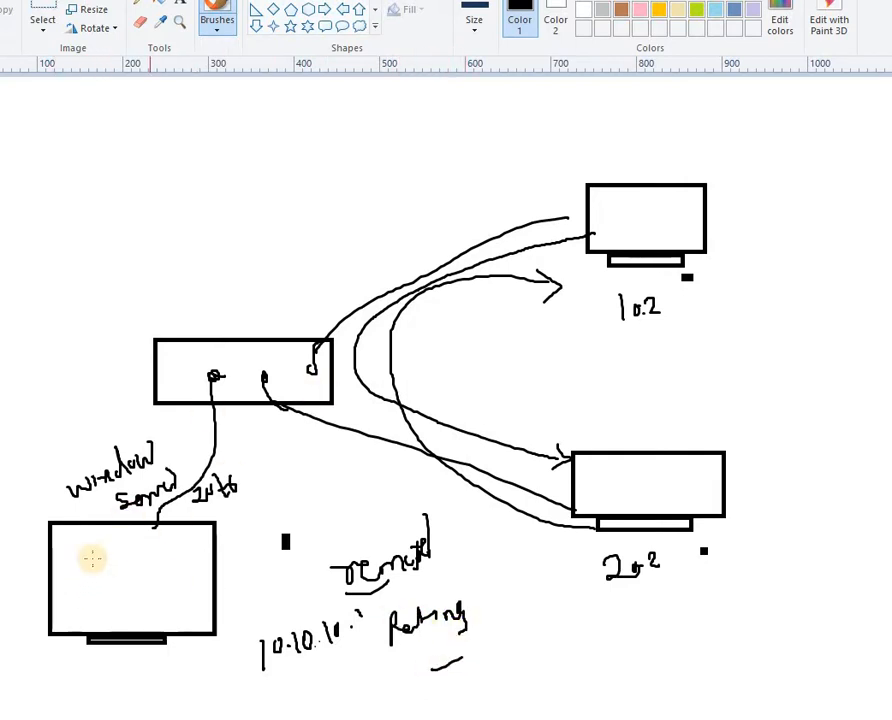
mouse_move(48, 460)
mouse_down()
mouse_move(52, 436)
mouse_move(100, 418)
mouse_up()
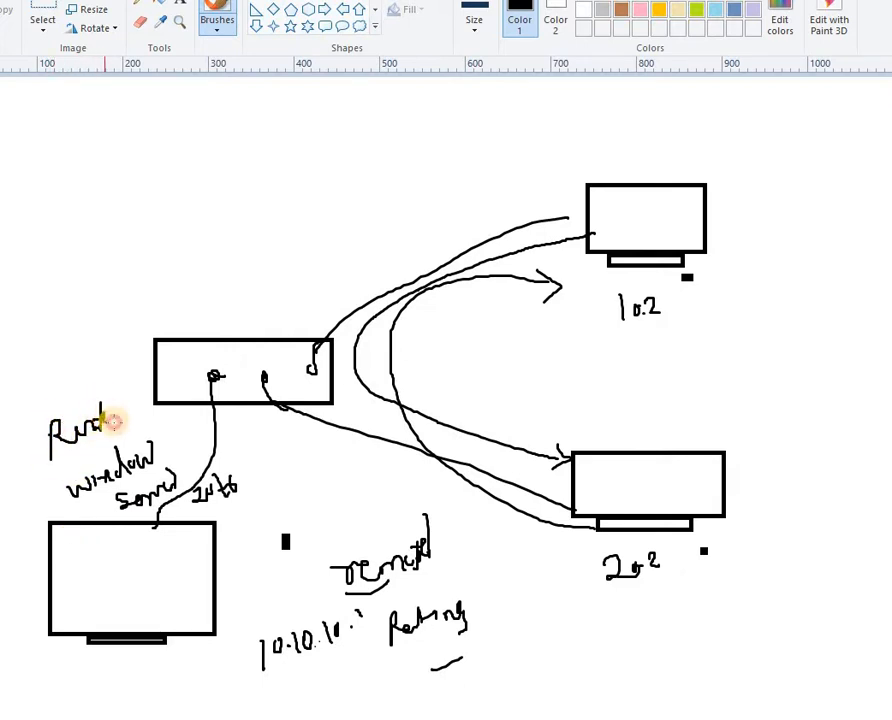
Draw curved links from the router to both right monitors and write an underlined DC inside the lower-left monitor
mouse_move(566, 240)
mouse_down()
mouse_move(336, 324)
mouse_move(340, 390)
mouse_up()
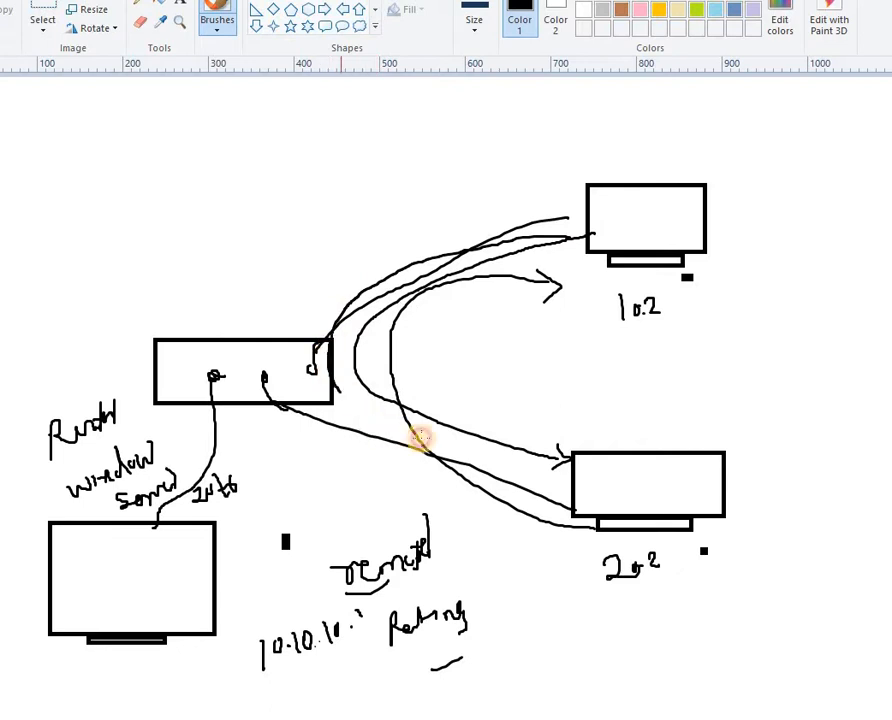
drag(420, 437, 574, 458)
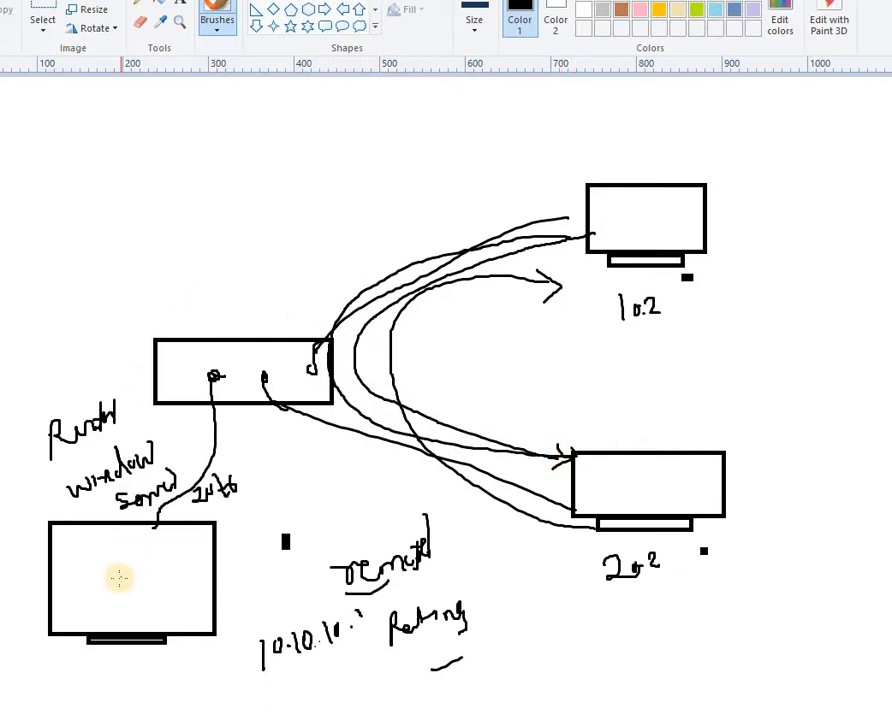
mouse_move(96, 588)
mouse_down()
mouse_move(94, 568)
mouse_move(144, 584)
mouse_up()
drag(107, 600, 143, 595)
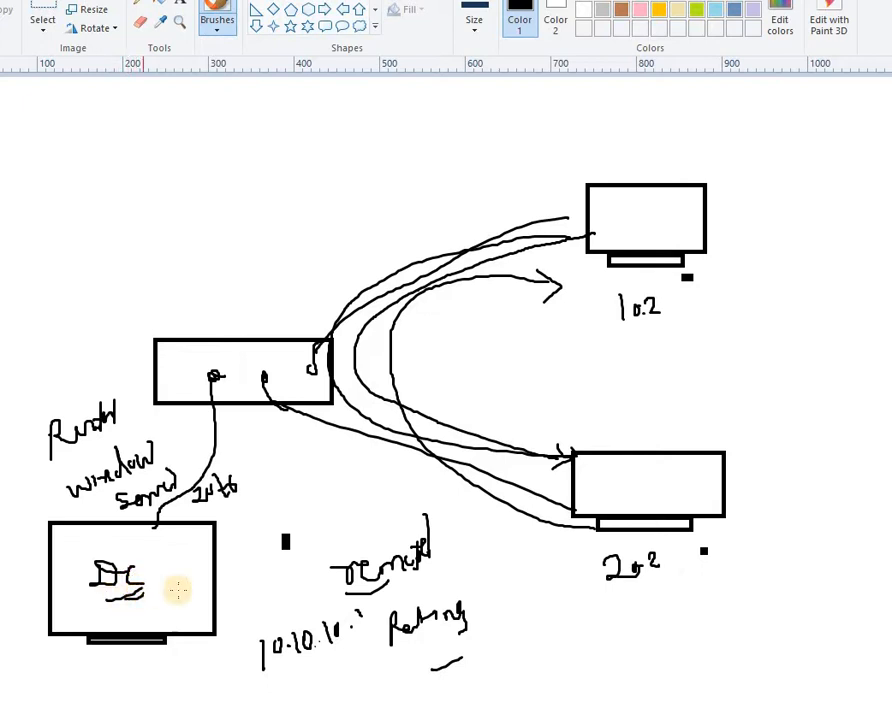
click(238, 588)
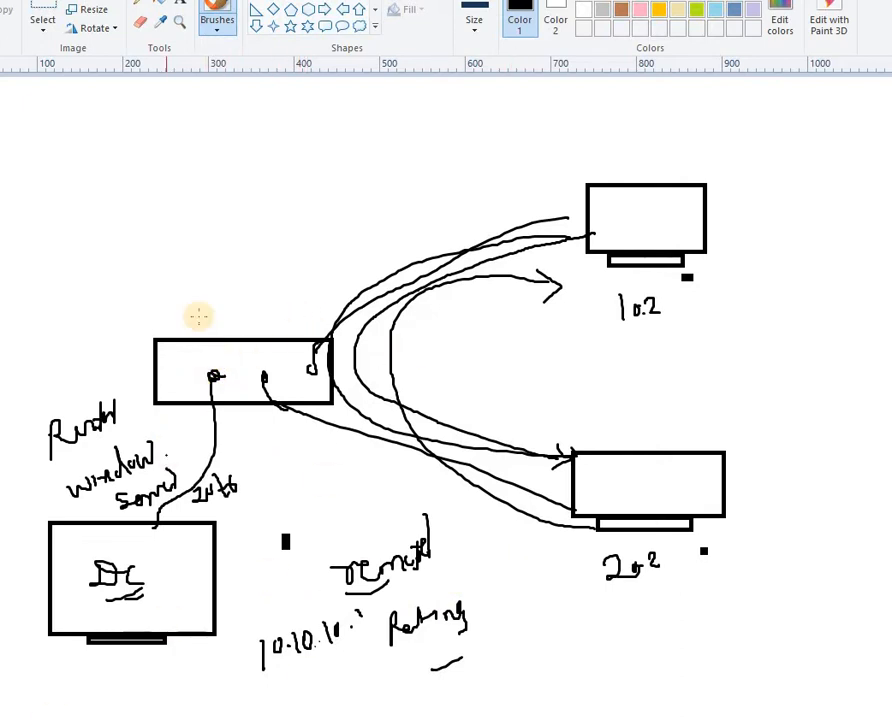
Handwrite circled step 1 'domain controller' and step 2 with 10.0 at the top-left
mouse_move(140, 137)
mouse_down()
mouse_move(140, 157)
mouse_move(150, 130)
mouse_move(182, 141)
mouse_move(198, 131)
mouse_move(242, 140)
mouse_move(241, 127)
mouse_move(258, 124)
mouse_move(253, 133)
mouse_up()
mouse_move(255, 133)
mouse_down()
mouse_move(320, 127)
mouse_move(337, 146)
mouse_up()
mouse_move(150, 201)
mouse_down()
mouse_move(150, 219)
mouse_move(164, 215)
mouse_move(156, 200)
mouse_move(201, 209)
mouse_move(247, 188)
mouse_up()
click(172, 205)
click(234, 199)
Add circled steps 3 and 4, then underline the 10.2 and 20.2 labels
mouse_move(176, 246)
mouse_down()
mouse_move(174, 266)
mouse_move(196, 258)
mouse_move(190, 236)
mouse_move(198, 258)
mouse_move(260, 252)
mouse_up()
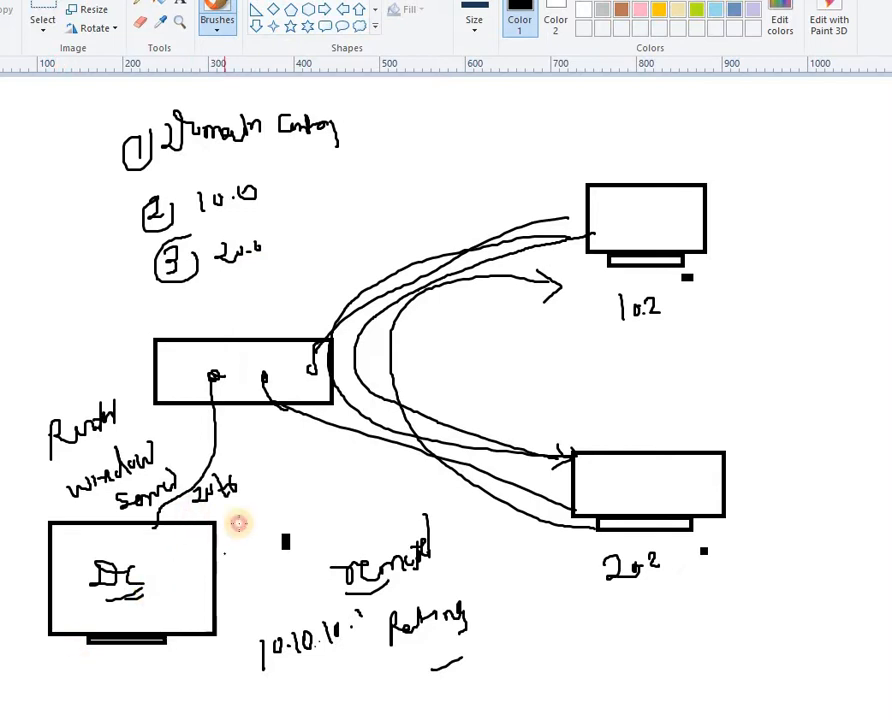
drag(171, 303, 171, 305)
drag(194, 311, 183, 323)
mouse_move(168, 301)
mouse_down()
mouse_move(194, 306)
mouse_move(187, 297)
mouse_move(231, 319)
mouse_move(239, 303)
mouse_move(259, 312)
mouse_up()
mouse_move(287, 285)
mouse_down()
mouse_move(280, 301)
mouse_move(302, 286)
mouse_move(312, 293)
mouse_up()
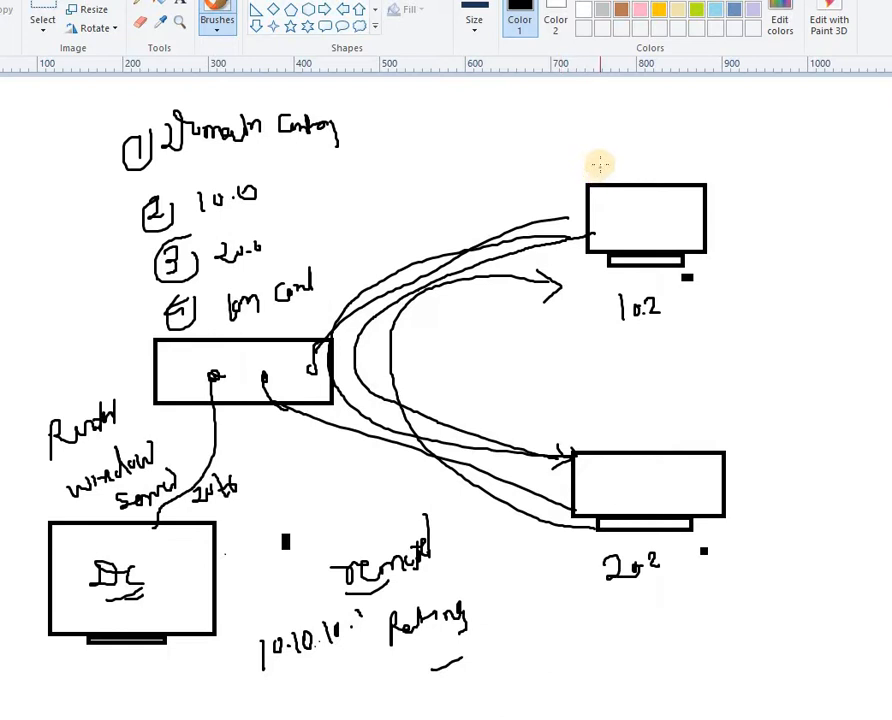
drag(621, 337, 646, 329)
drag(628, 597, 666, 584)
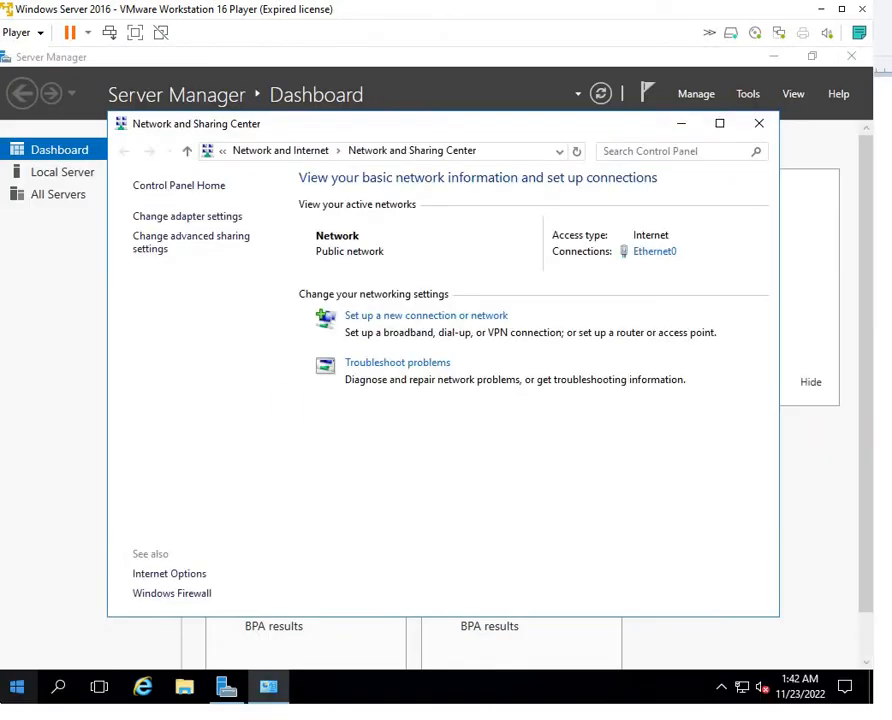
Open the Ethernet0 Properties dialog via its status window
click(664, 255)
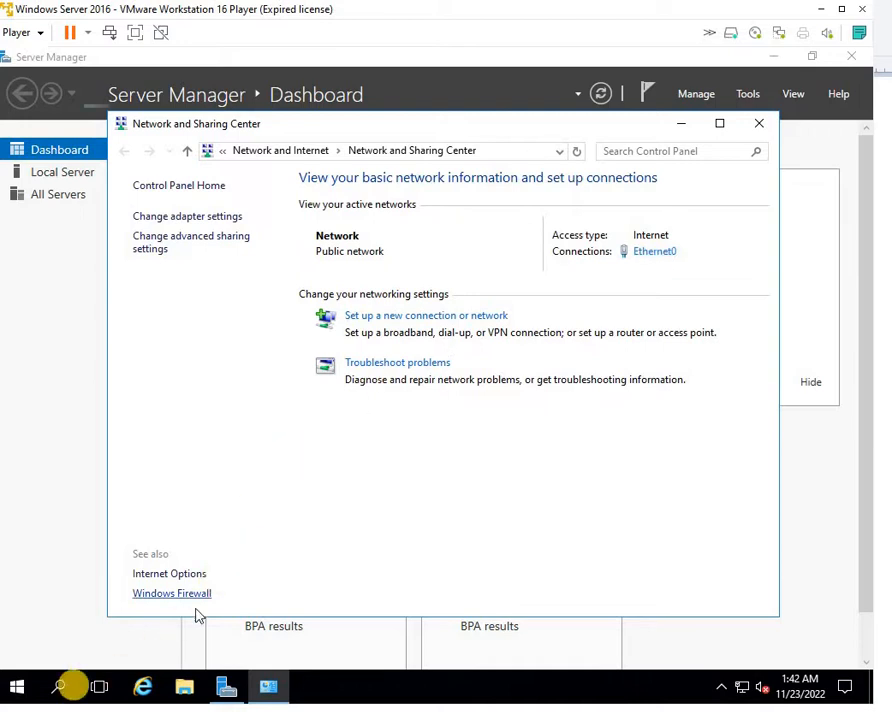
click(336, 508)
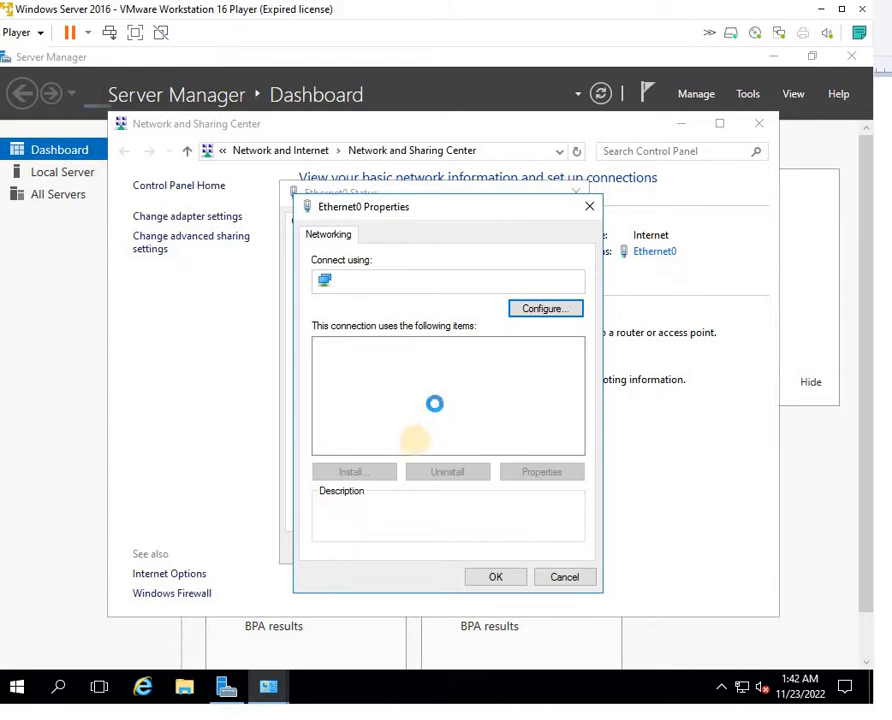
Set Ethernet0 IPv4 to static 10.10.10.1, mask 255.0.0.0, gateway and DNS 10.10.10.1
click(458, 389)
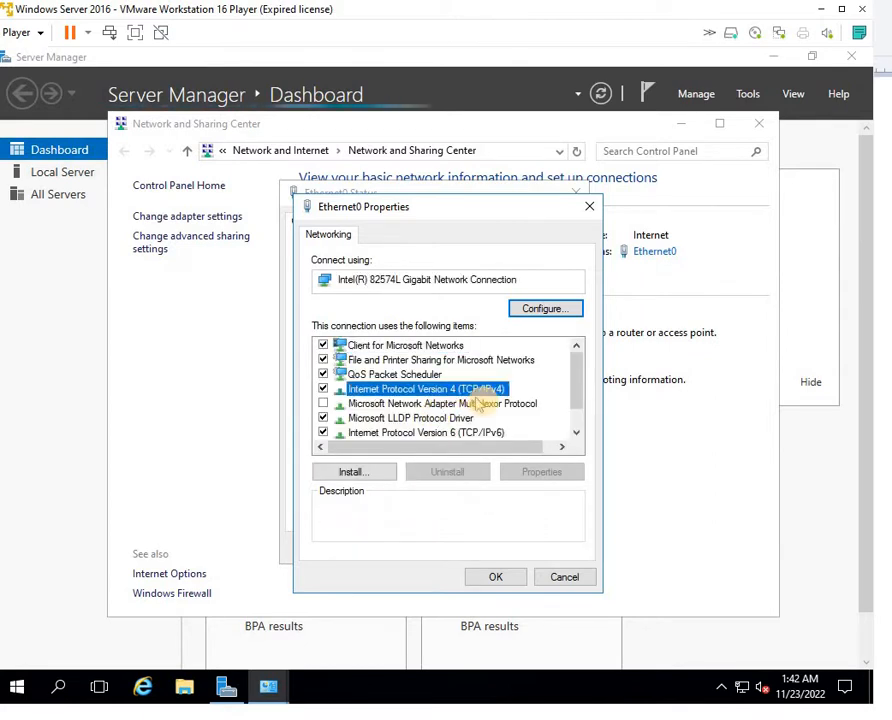
click(540, 473)
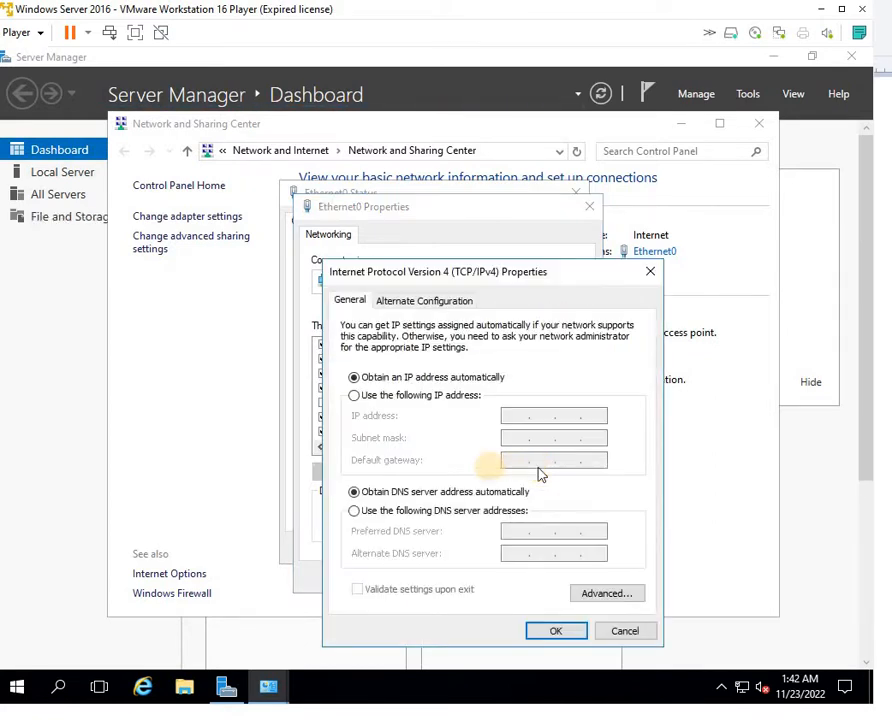
click(470, 398)
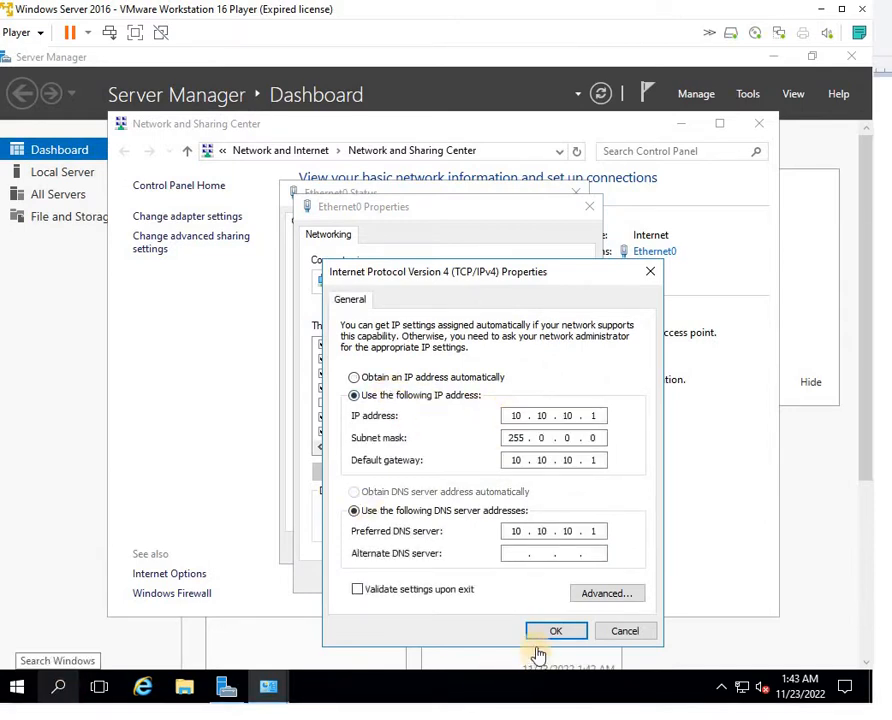
click(548, 633)
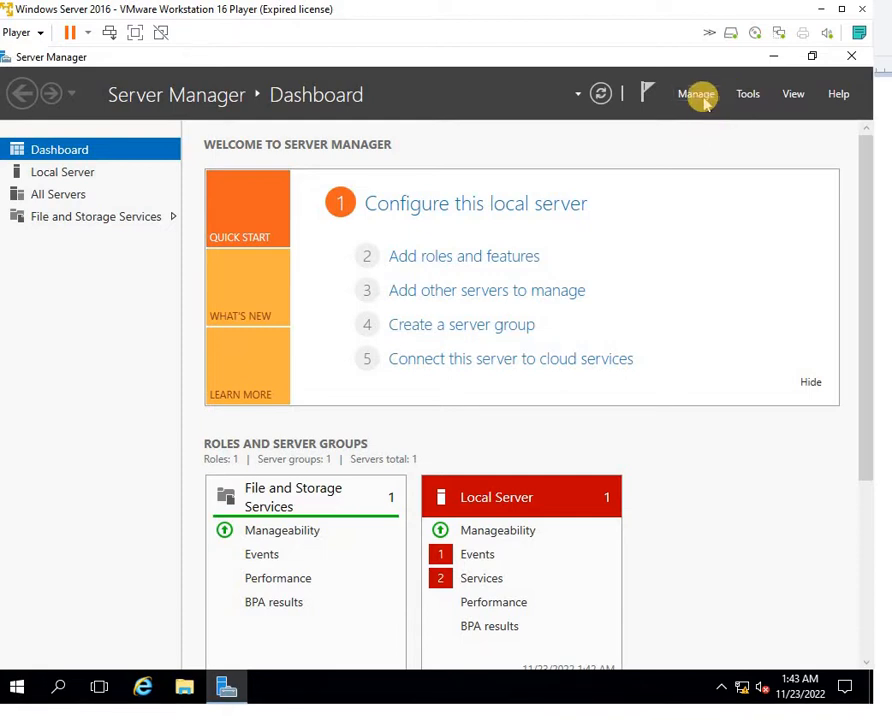
In Add Roles and Features, select Active Directory Domain Services with its required features
click(700, 97)
click(724, 116)
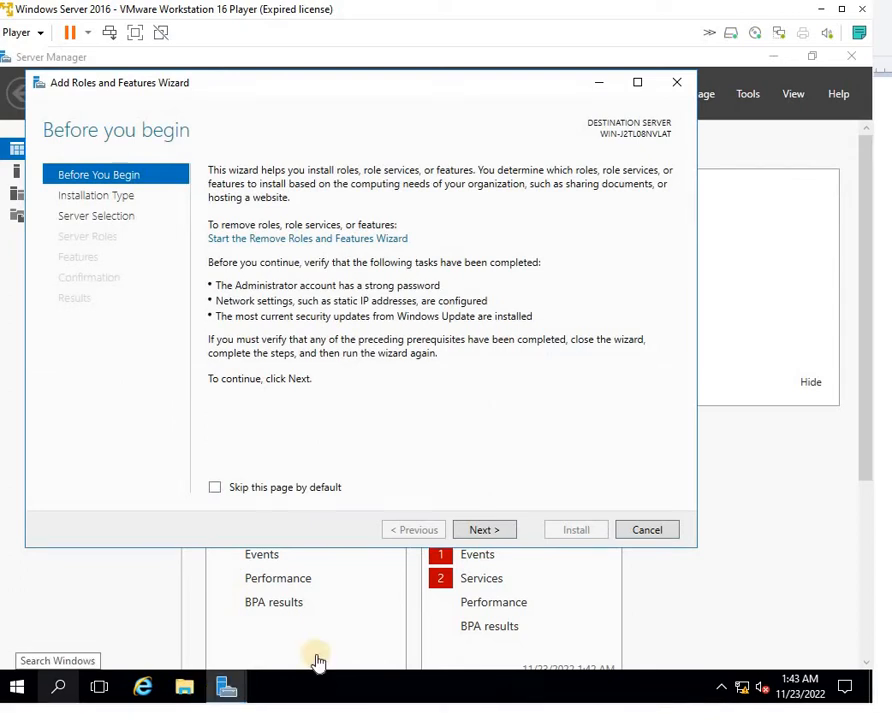
click(486, 532)
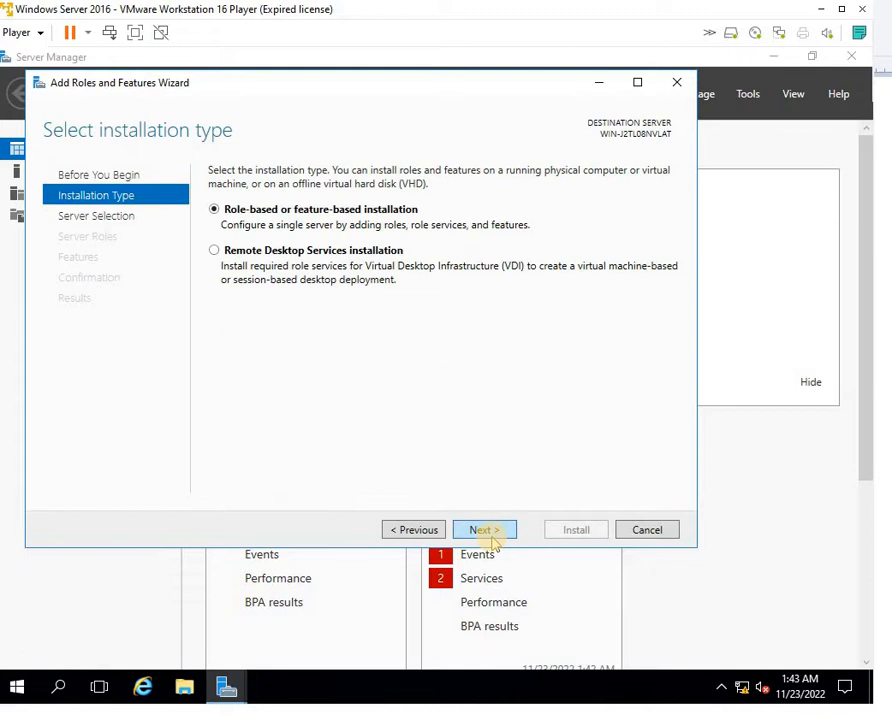
click(492, 536)
click(490, 534)
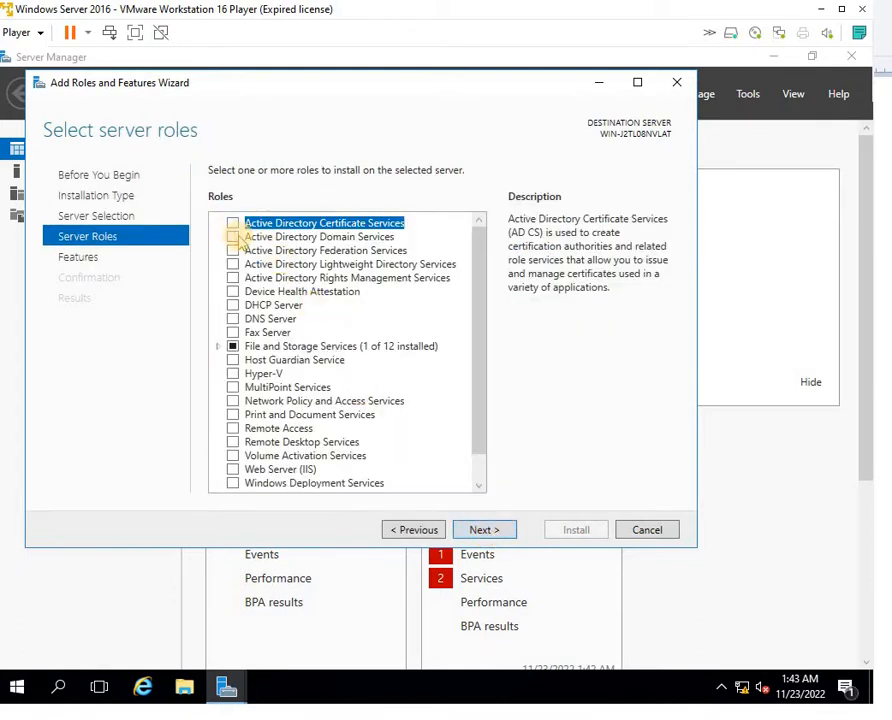
click(234, 237)
click(396, 462)
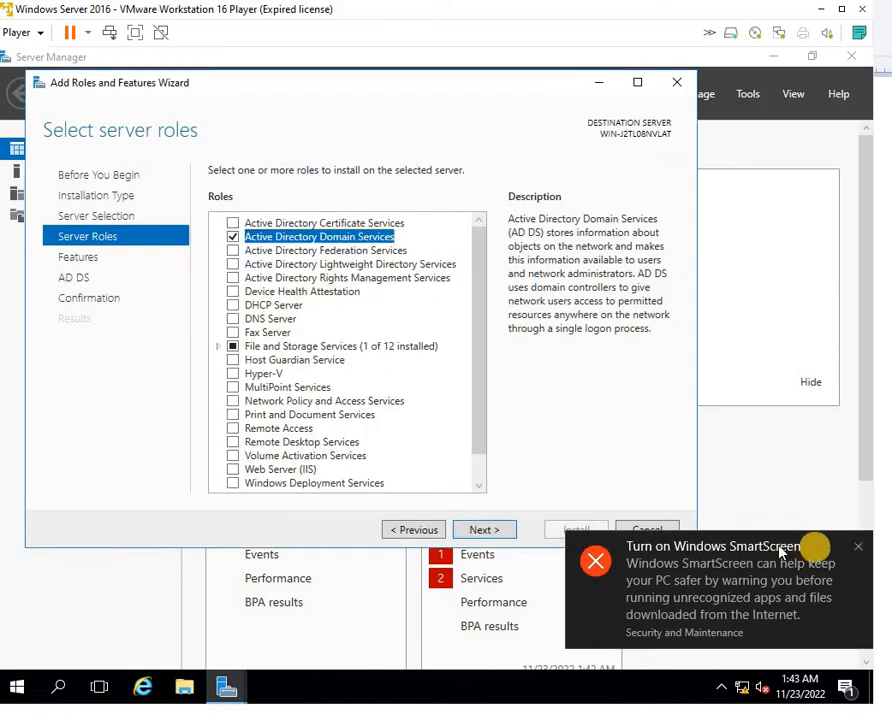
click(858, 546)
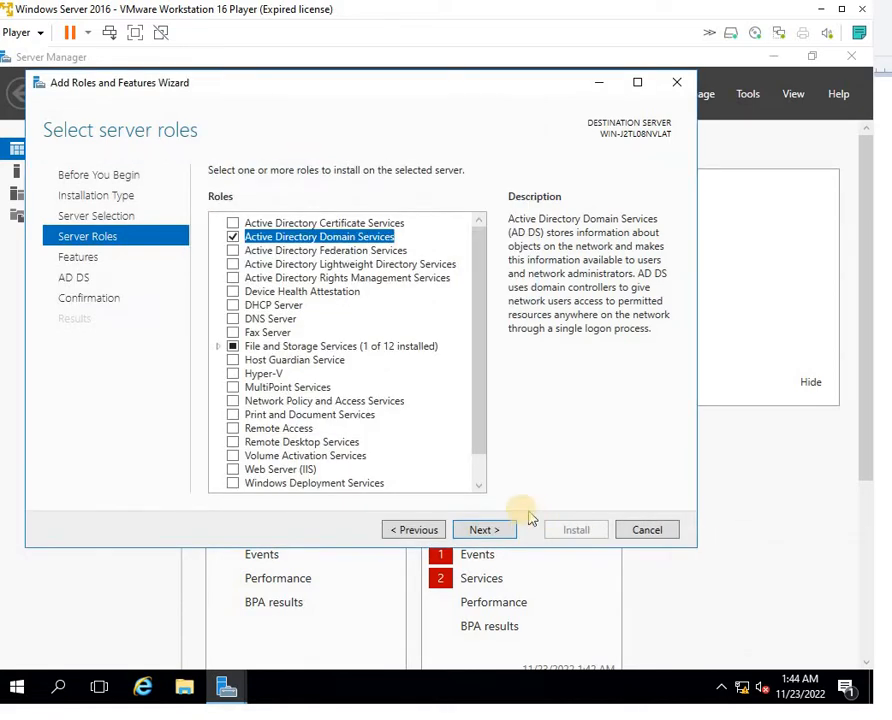
Allow automatic restarts, install the AD DS role, and close the wizard when finished
click(482, 530)
click(482, 531)
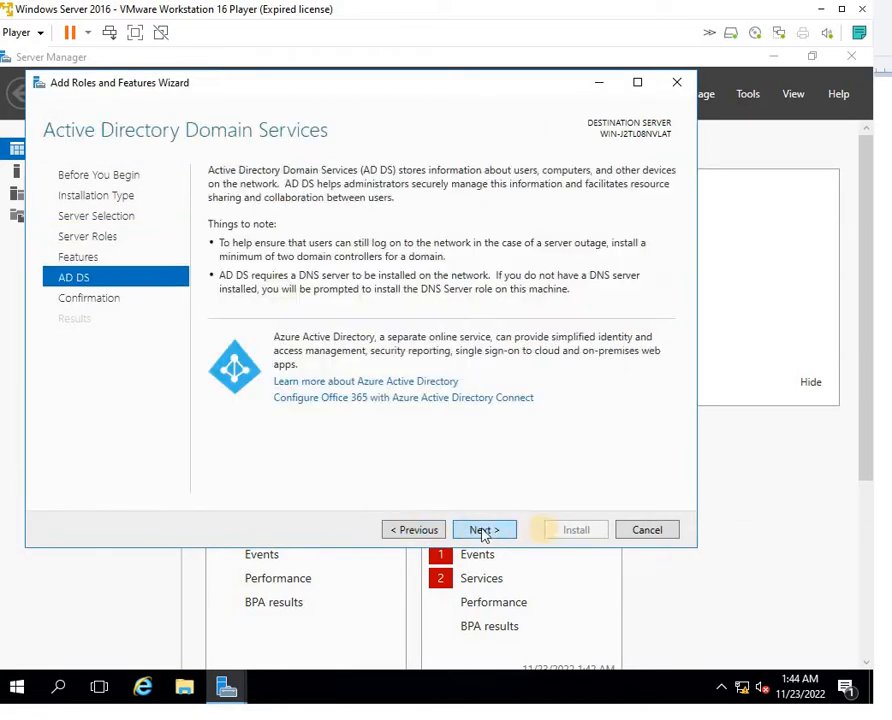
click(502, 533)
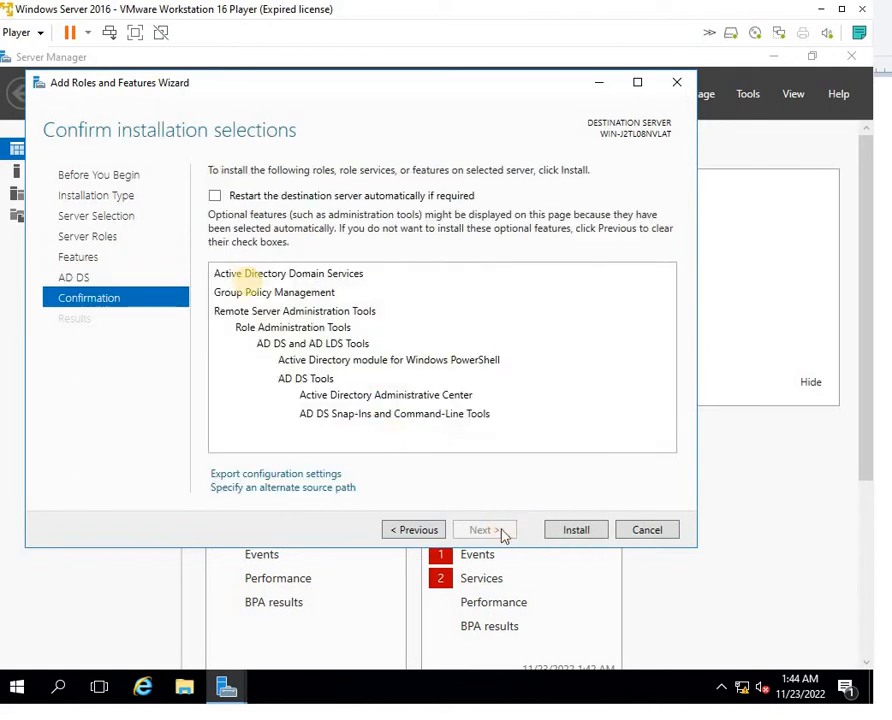
click(251, 196)
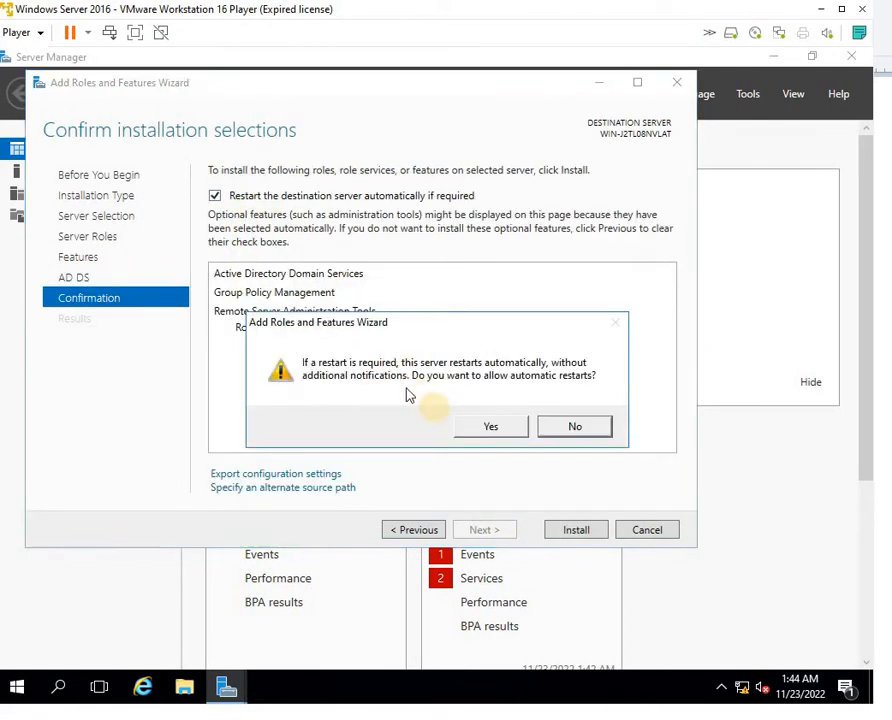
click(460, 426)
click(576, 531)
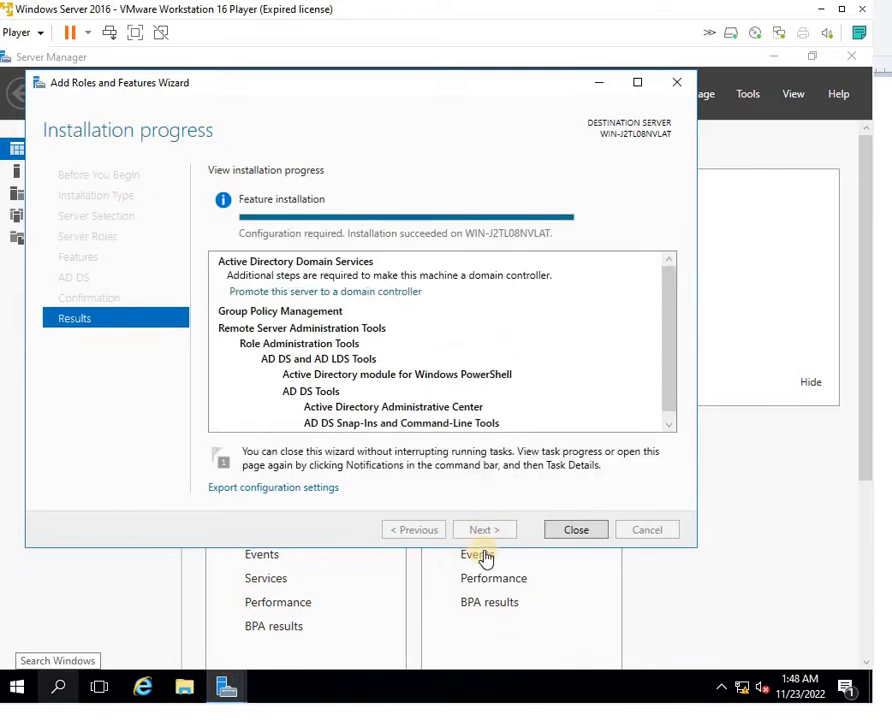
click(577, 530)
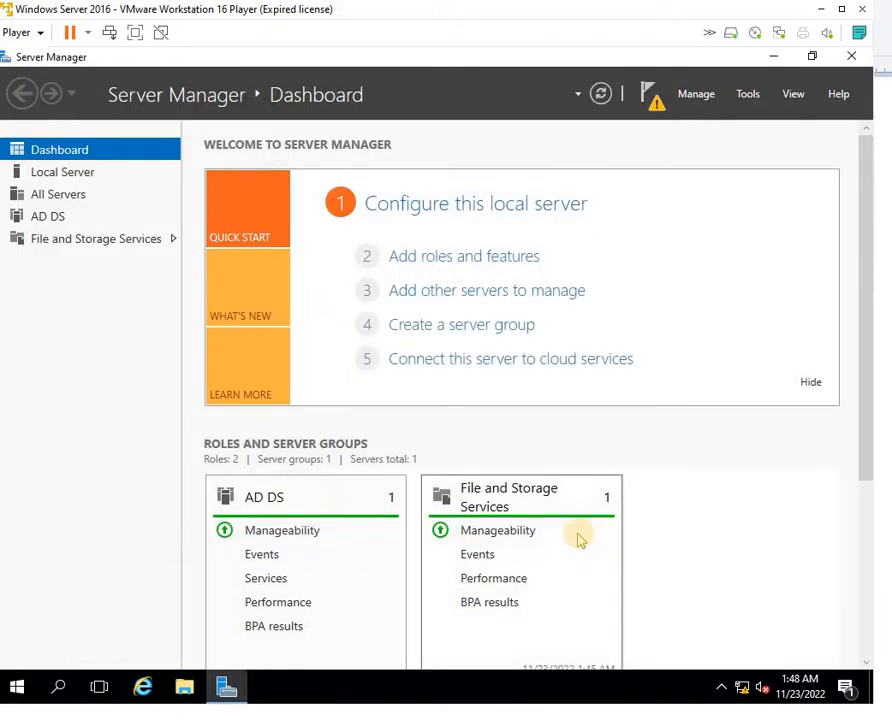
Start domain controller promotion, adding a new forest with root domain laksh.com
click(651, 100)
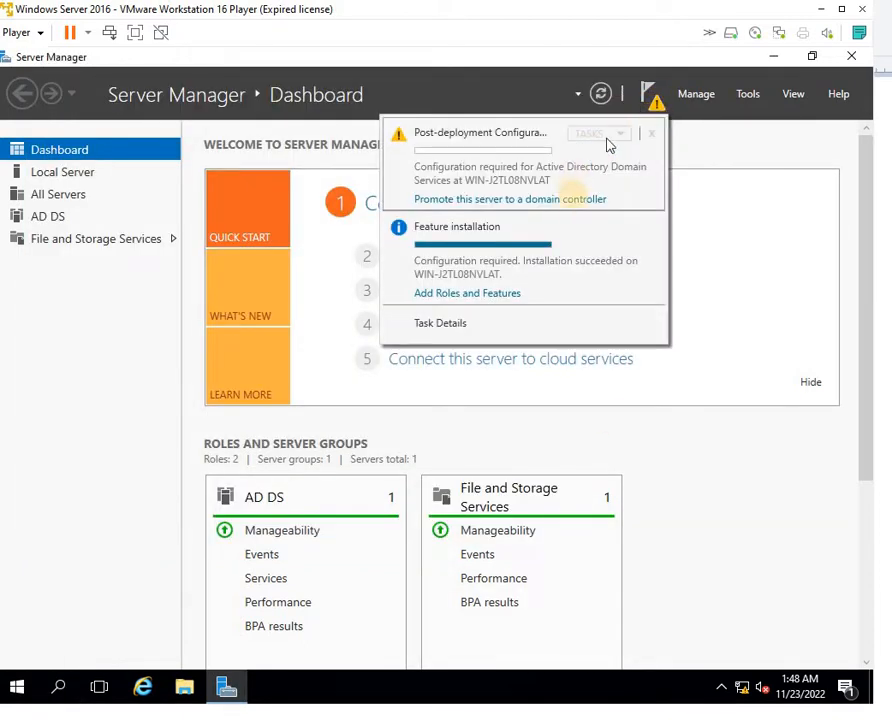
click(571, 200)
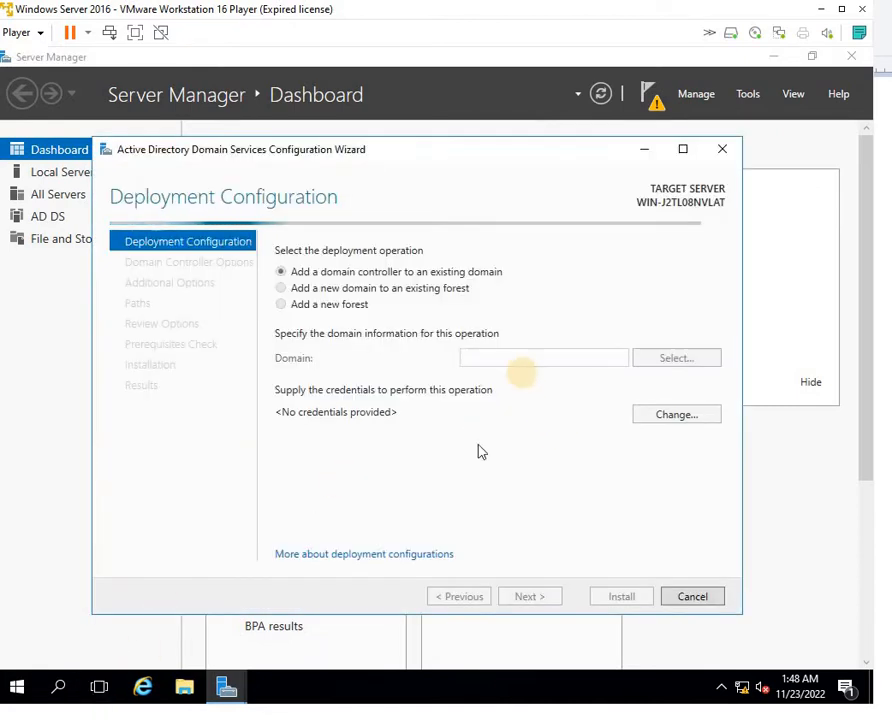
click(313, 310)
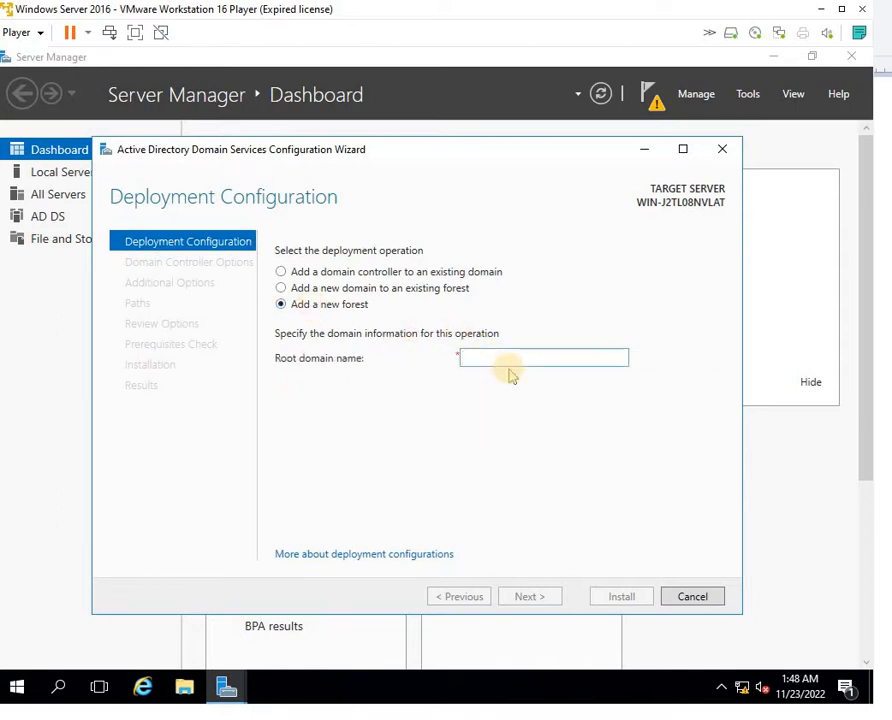
text(l)
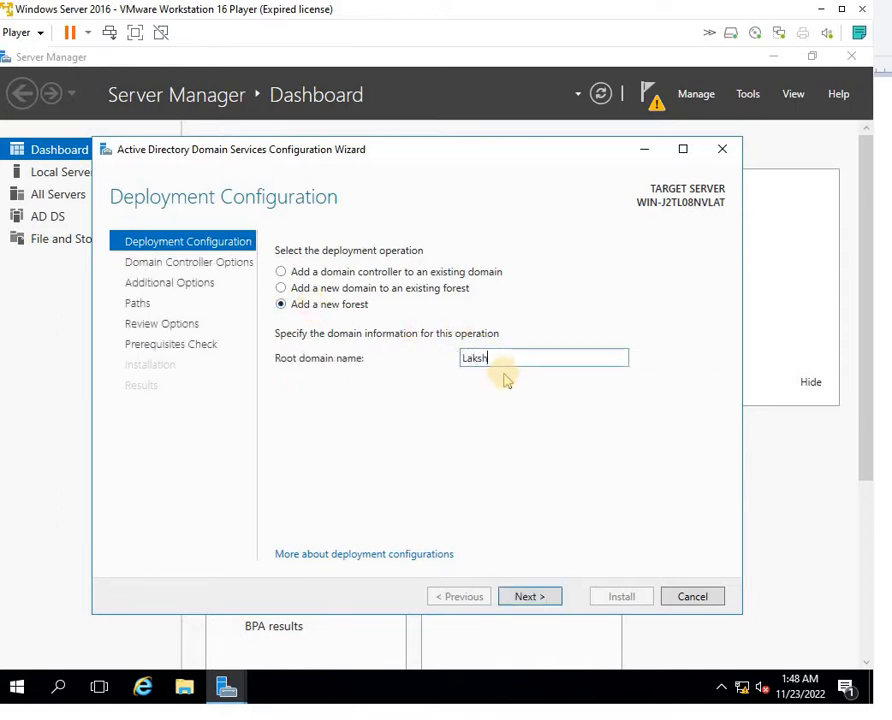
text(ak)
key(BackSpace)
key(BackSpace)
key(BackSpace)
text(laks)
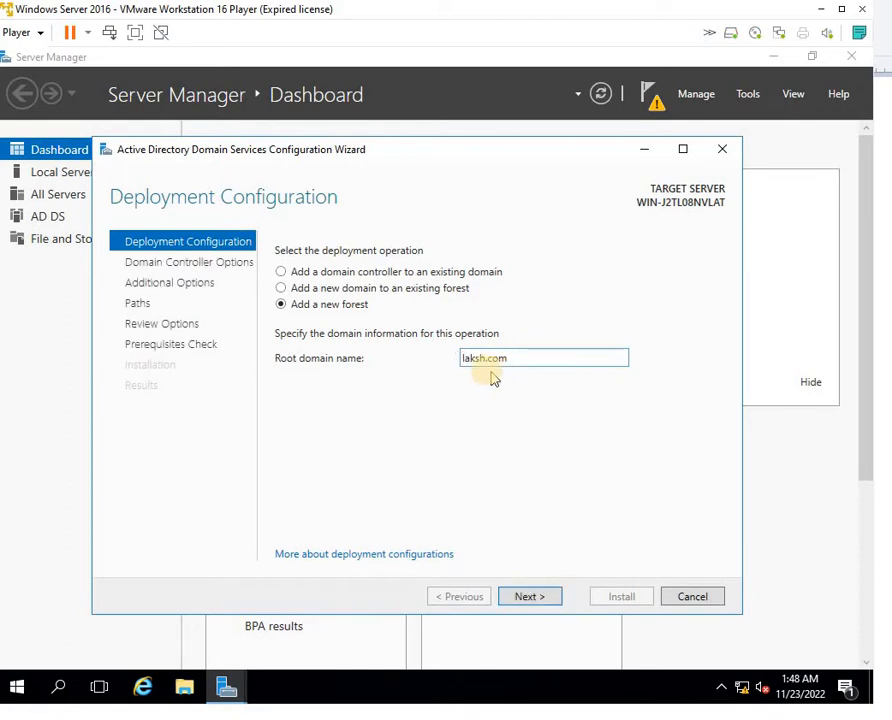
click(539, 597)
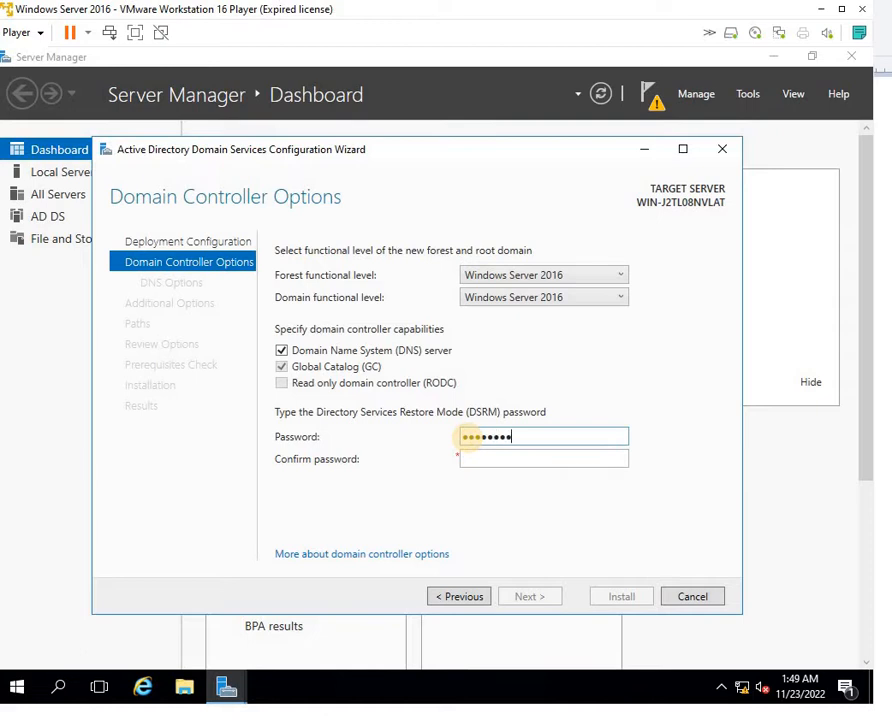
Enter the DSRM password in both the password and confirmation fields, then advance to DNS Options
text(d)
key(Tab)
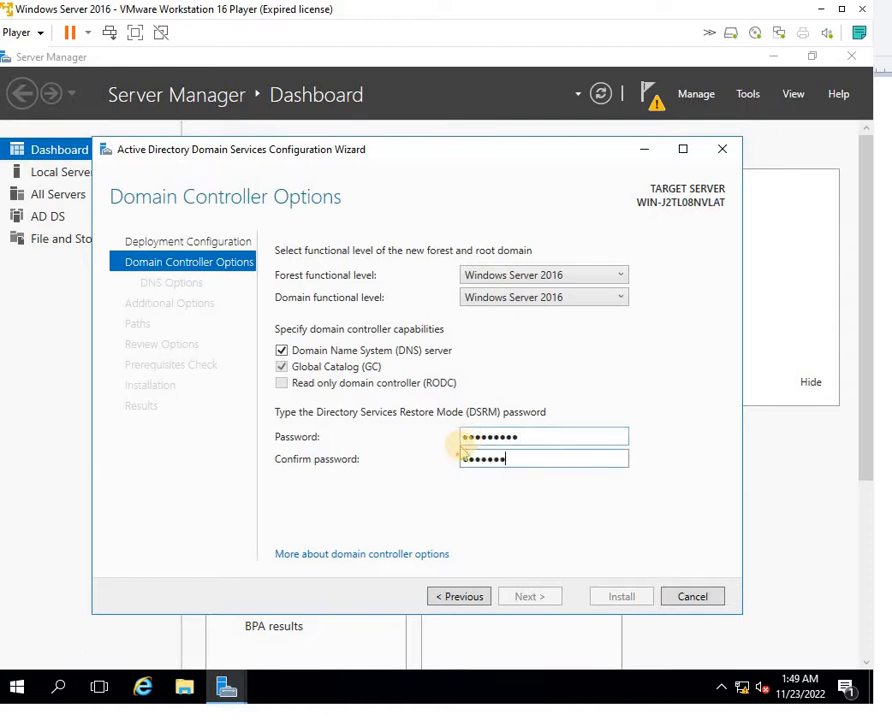
double_click(540, 437)
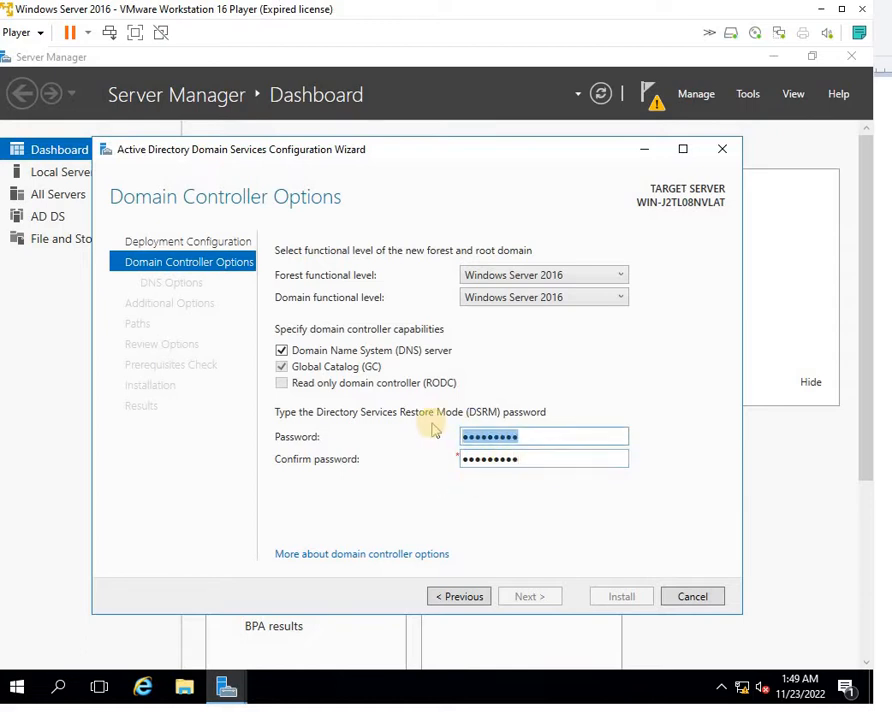
text(P)
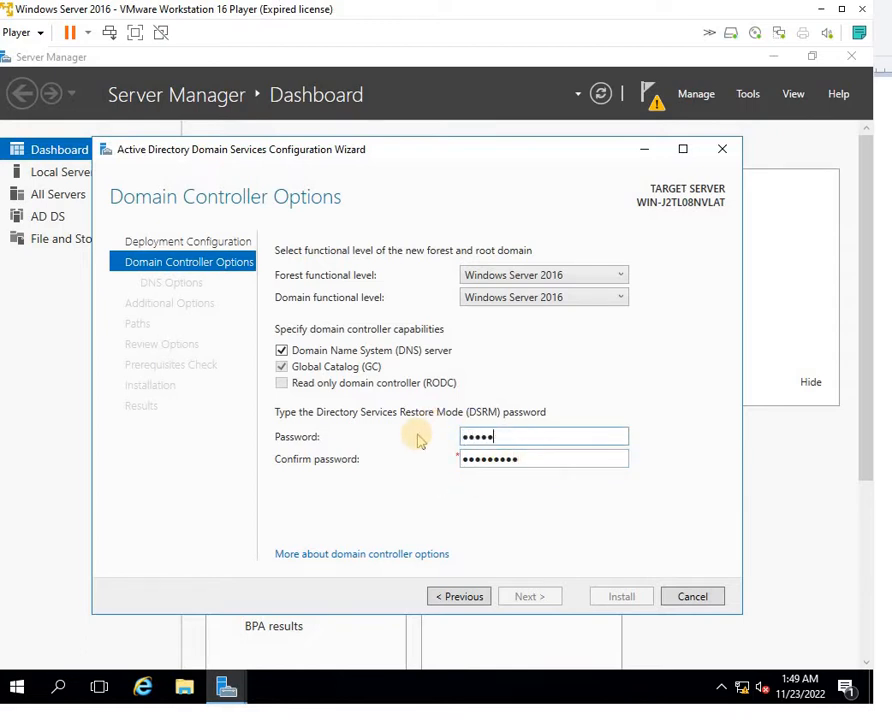
key(Tab)
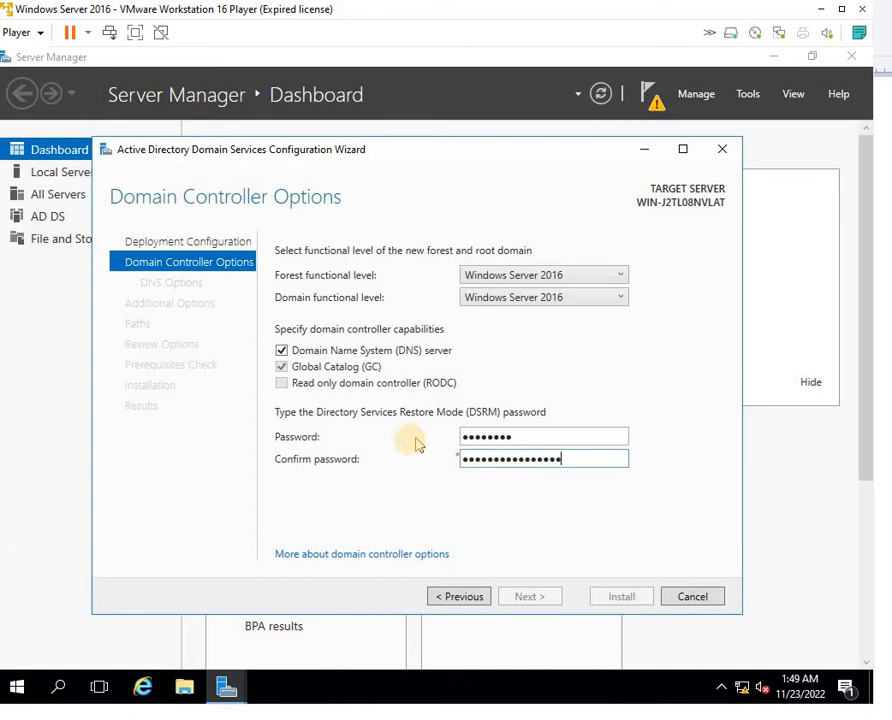
double_click(526, 437)
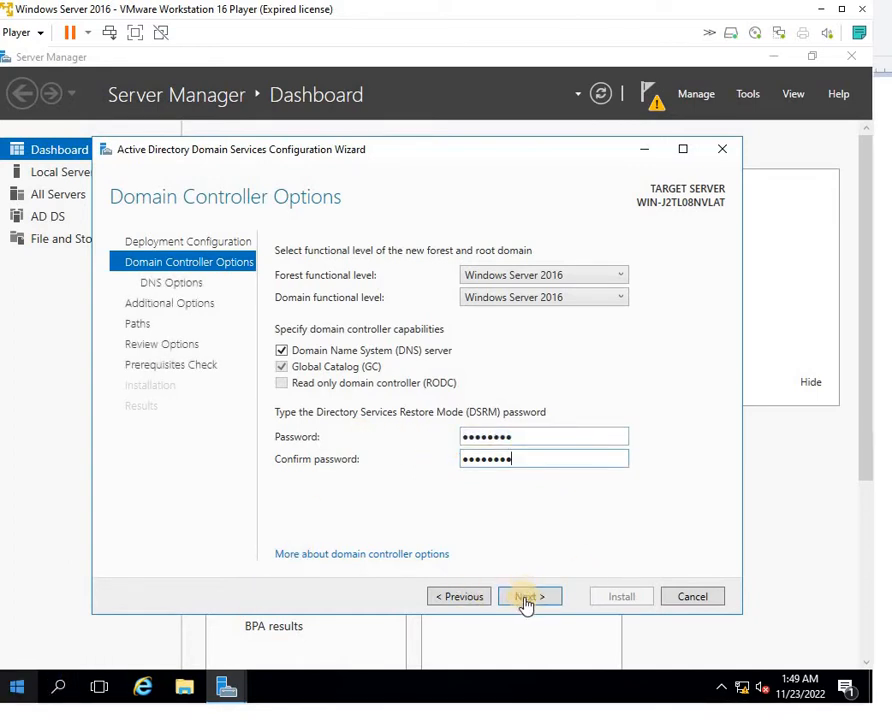
click(528, 598)
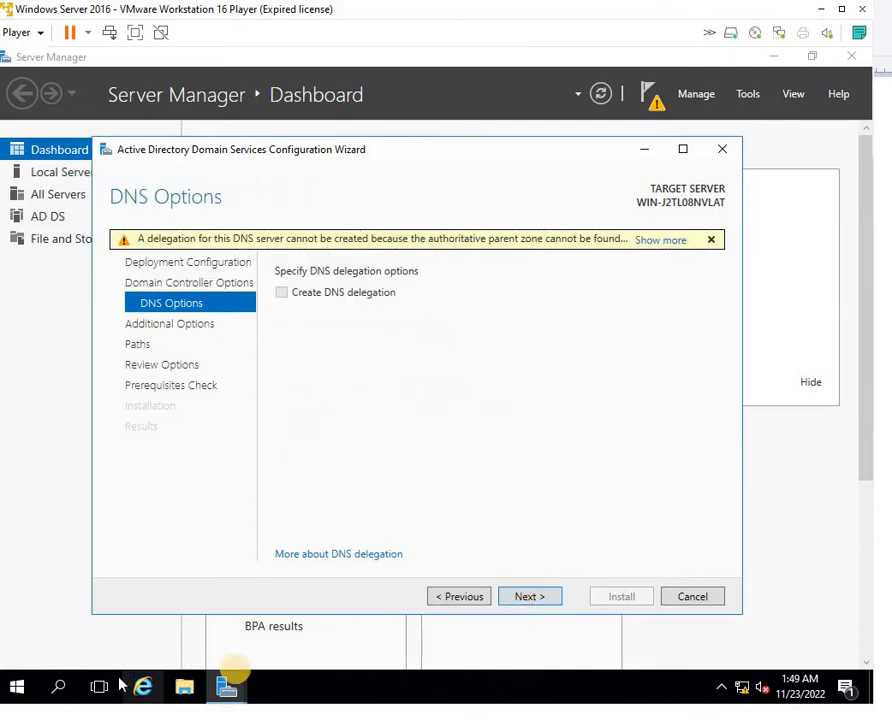
Accept default DNS options, NetBIOS name LAKSH and default paths, then run the prerequisites check
click(528, 596)
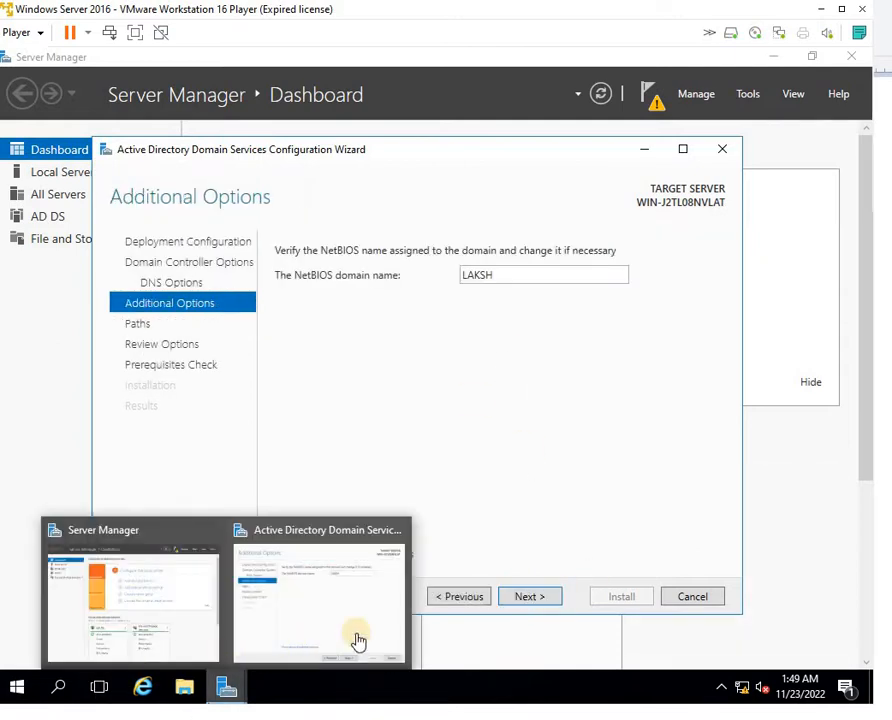
click(527, 597)
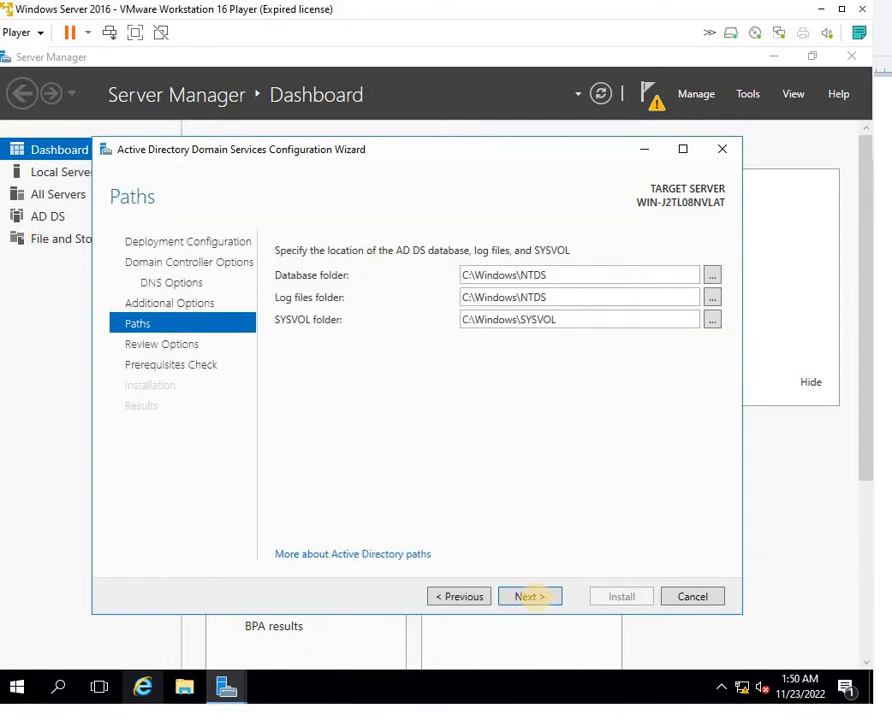
click(530, 597)
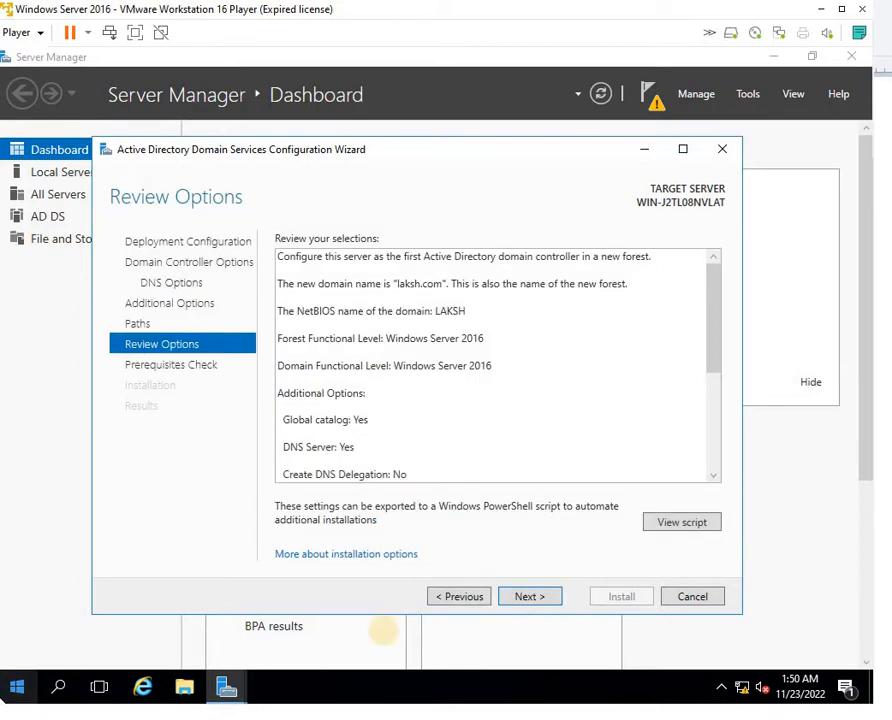
click(556, 598)
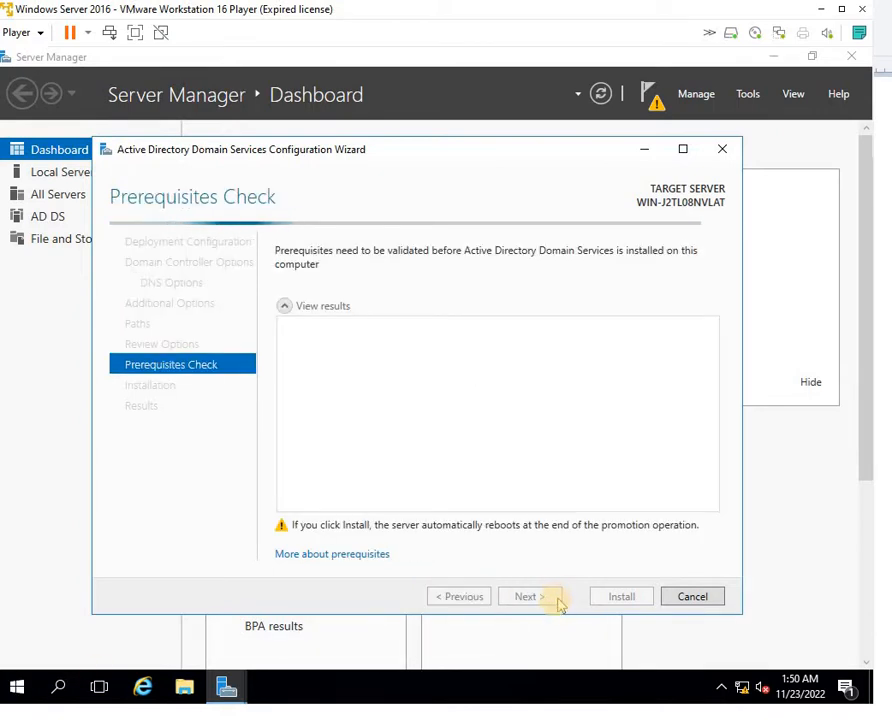
mouse_move(226, 687)
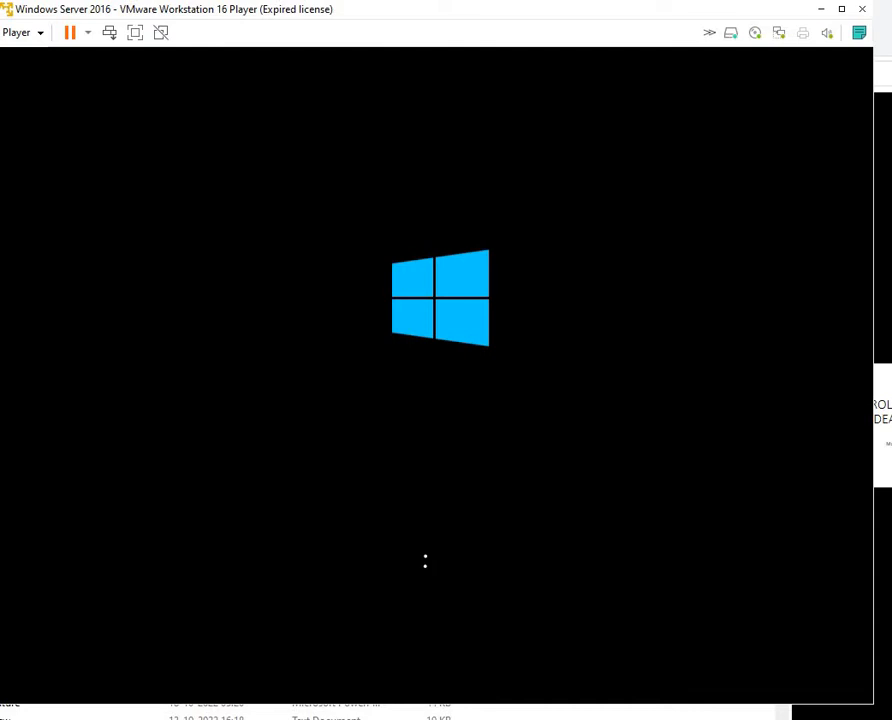
On the Windows 7 client, set static IPv4 20.20.20.2, mask 255.0.0.0, gateway 20.20.20.1
click(650, 700)
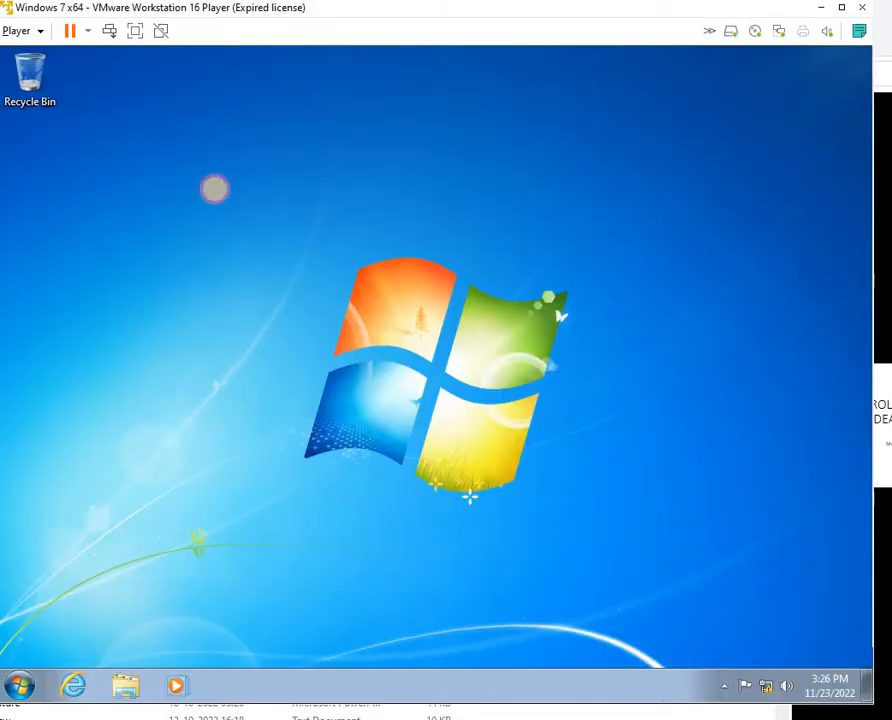
right_click(766, 685)
click(752, 672)
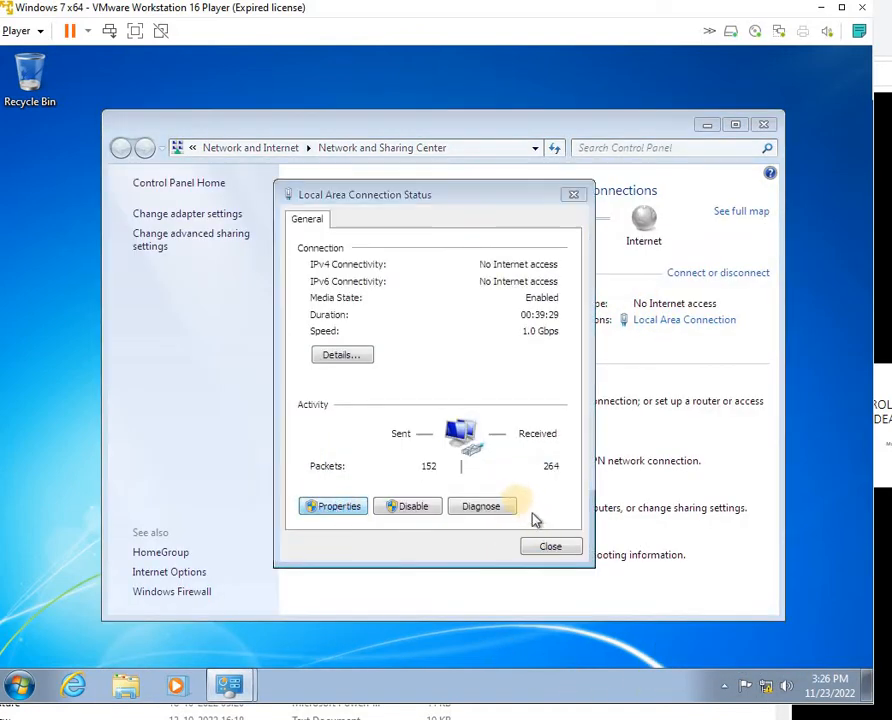
click(478, 402)
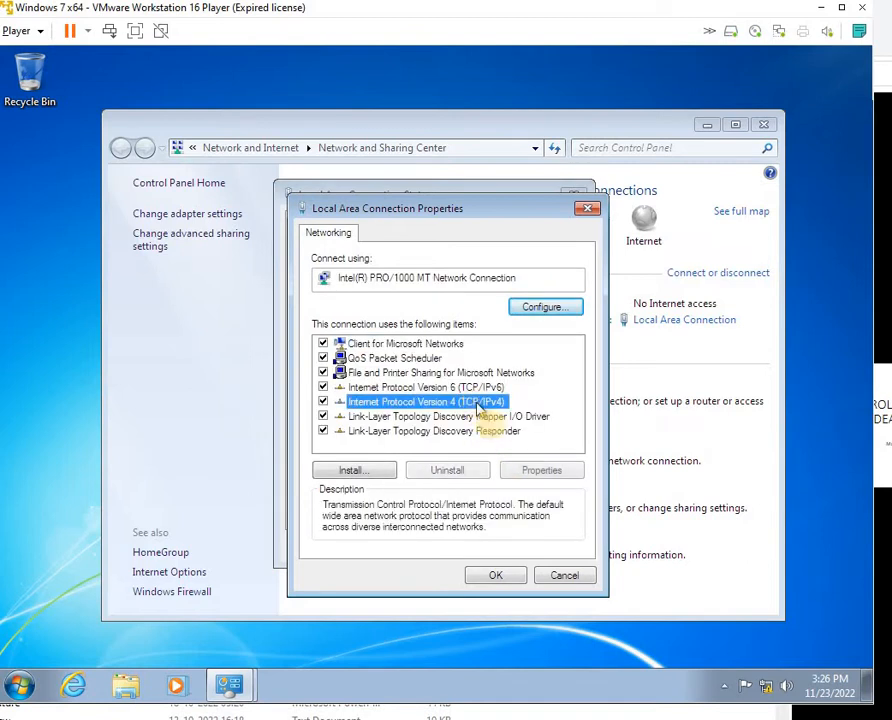
click(541, 470)
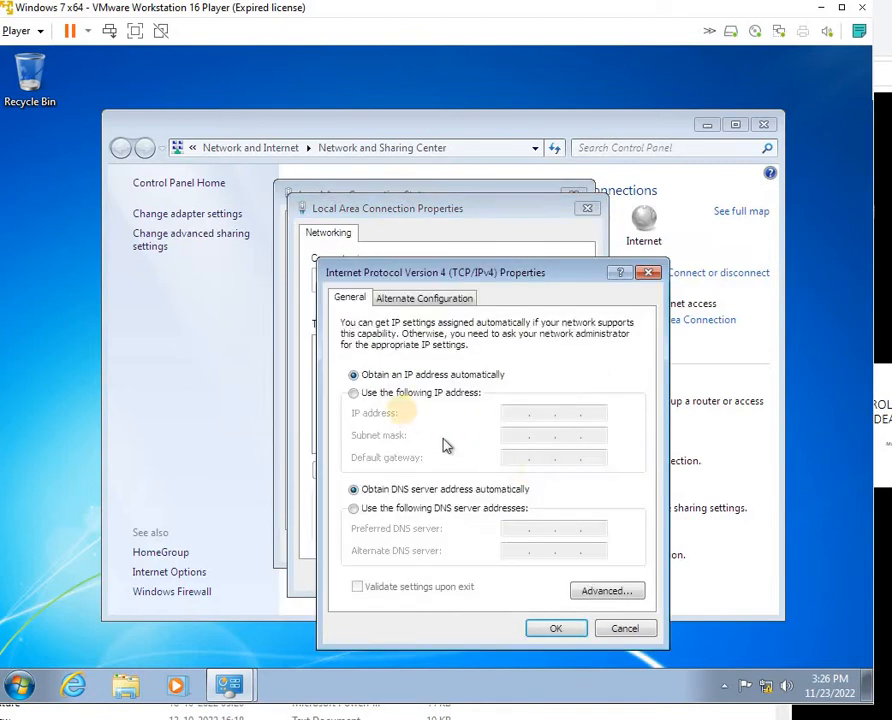
click(405, 396)
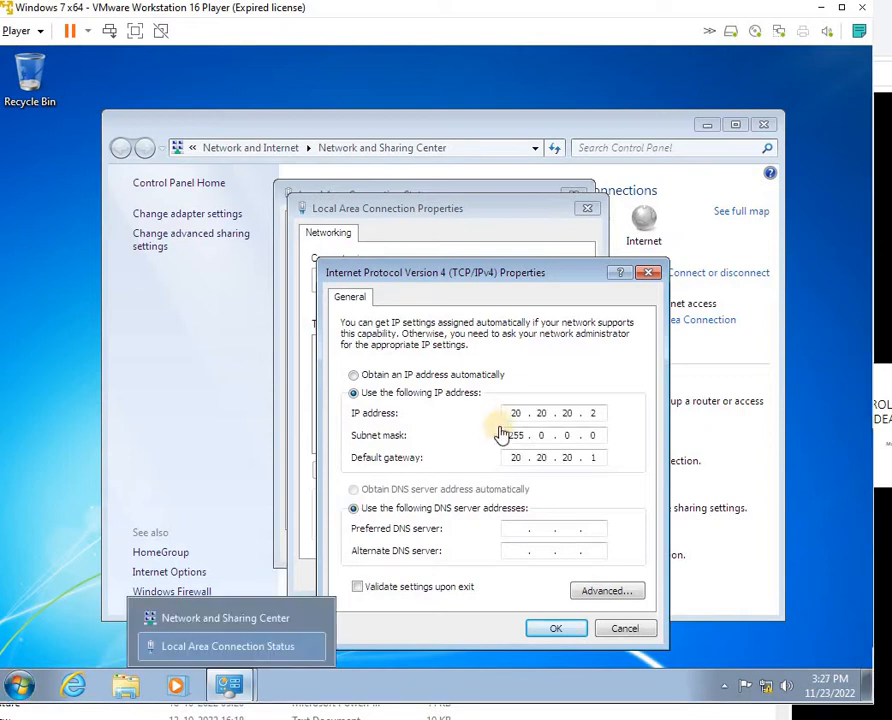
click(546, 628)
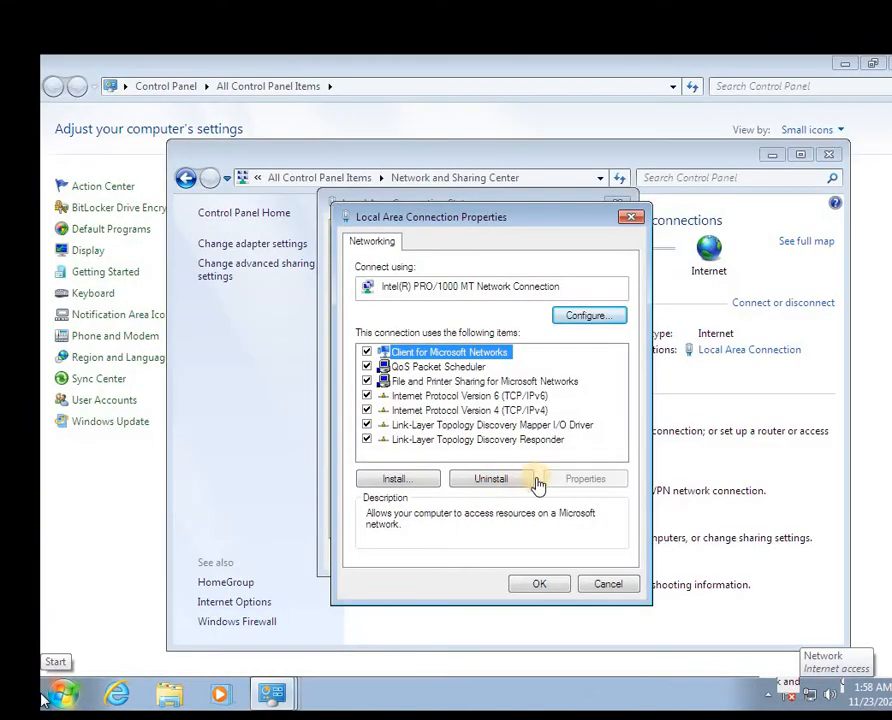
On the second client, assign static IPv4 10.10.10.3, mask 255.0.0.0, gateway 10.10.10.1
click(506, 409)
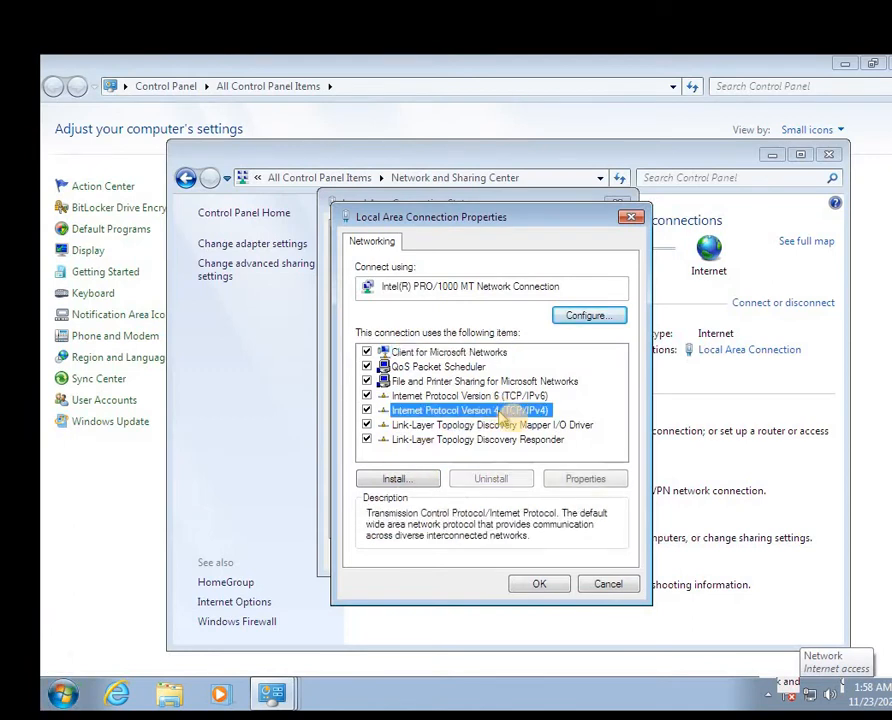
click(594, 481)
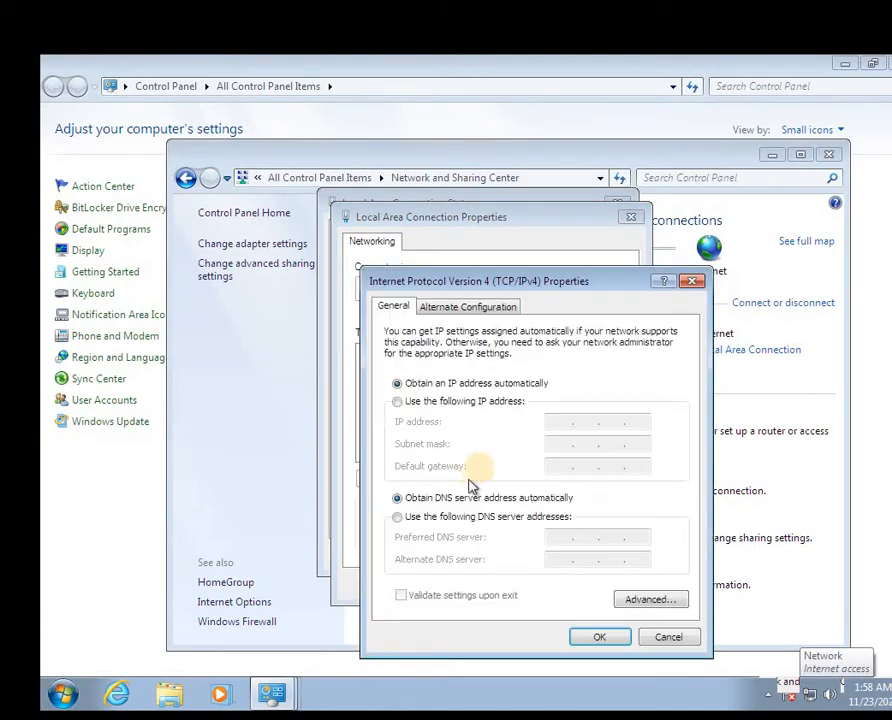
click(417, 403)
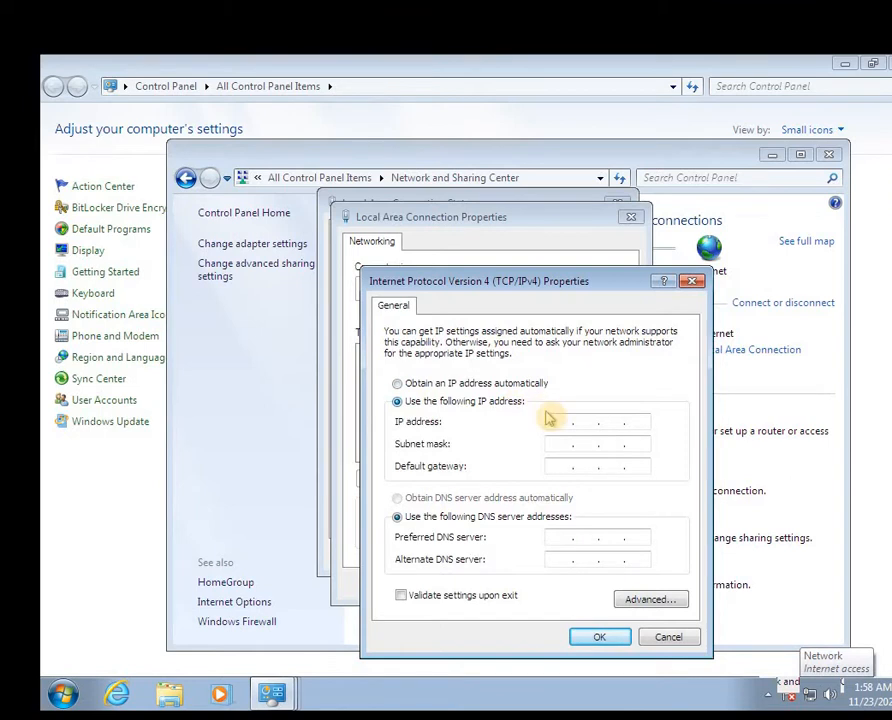
click(555, 424)
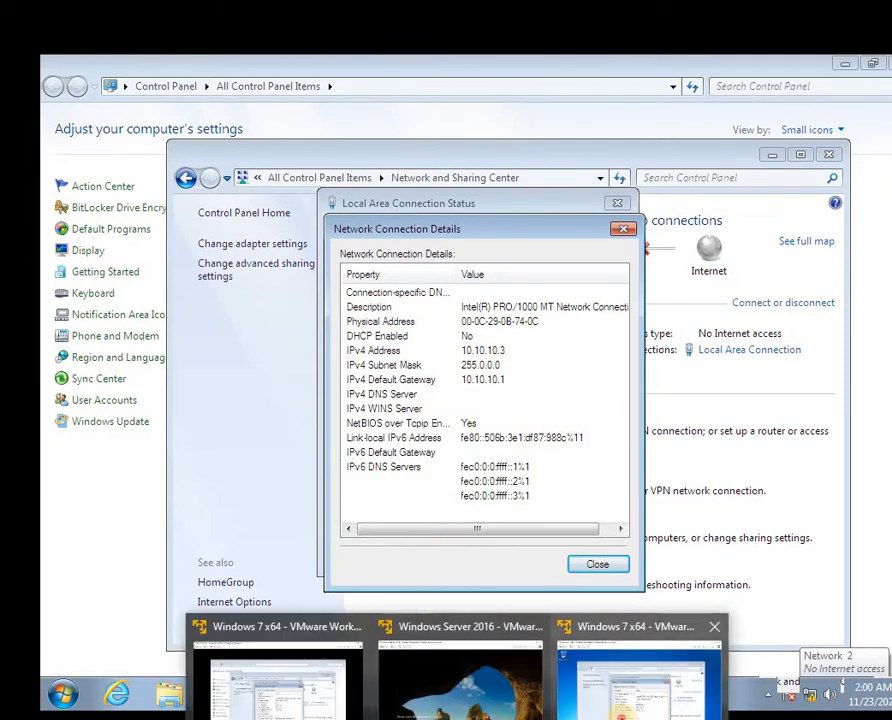
Check the first Windows 7 client's connection, then bring the Windows Server 2016 VM forward
click(280, 680)
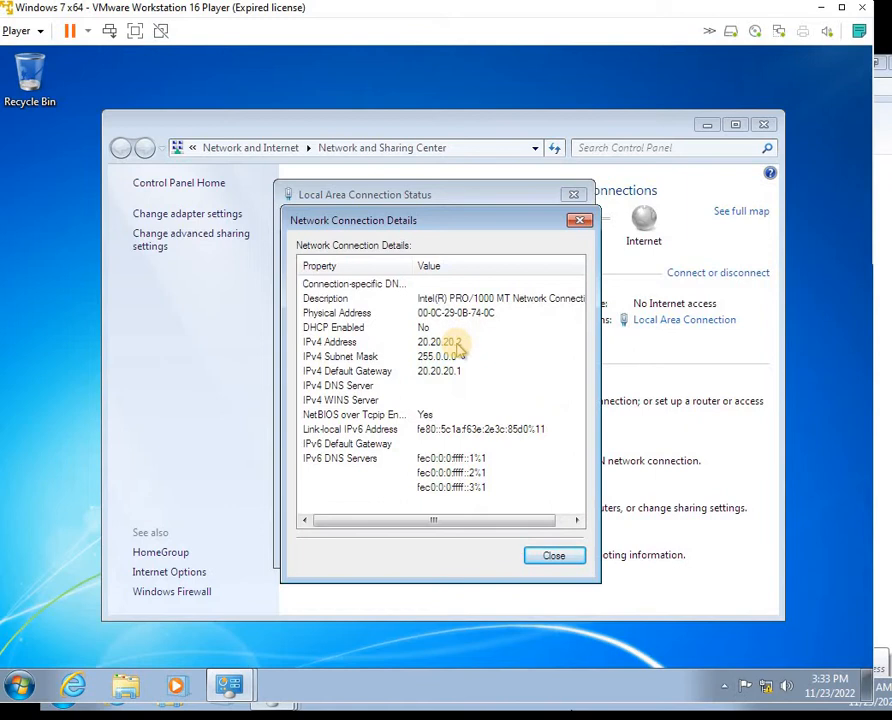
mouse_move(460, 705)
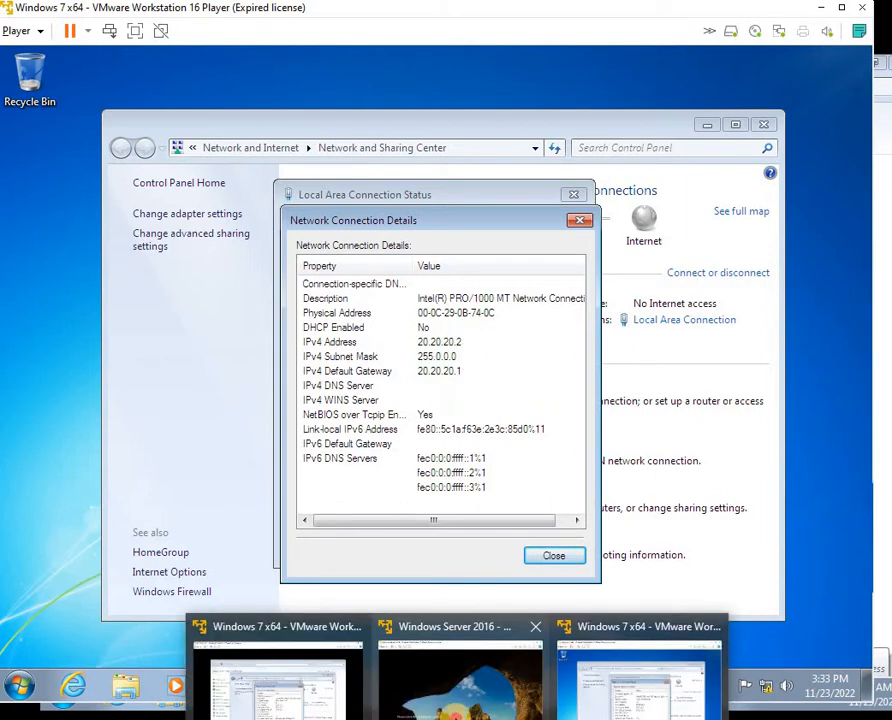
click(460, 665)
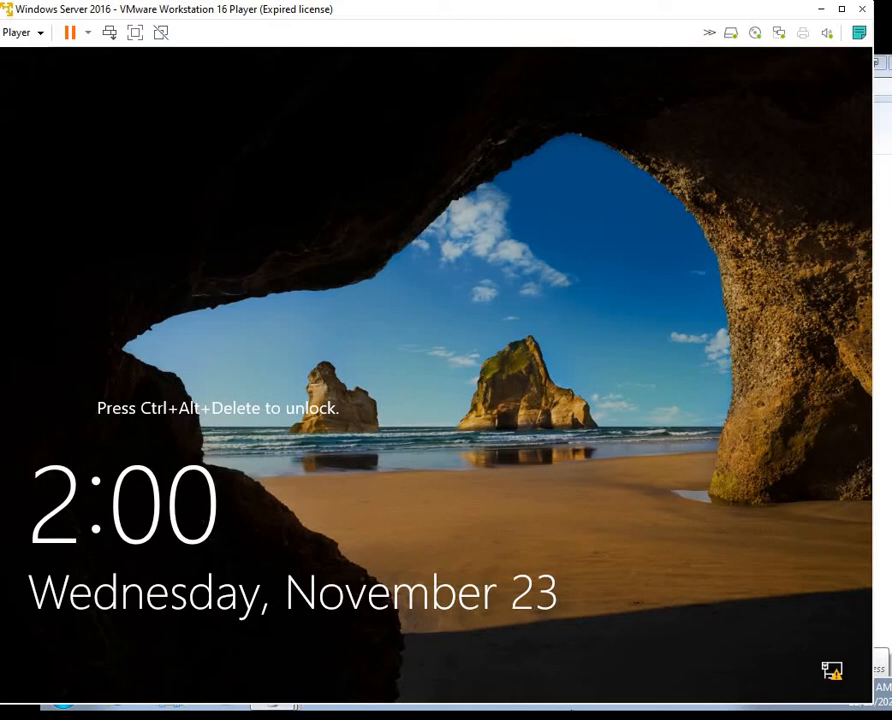
Send Ctrl+Alt+Del to the server VM and sign in with the administrator password
click(32, 37)
click(40, 116)
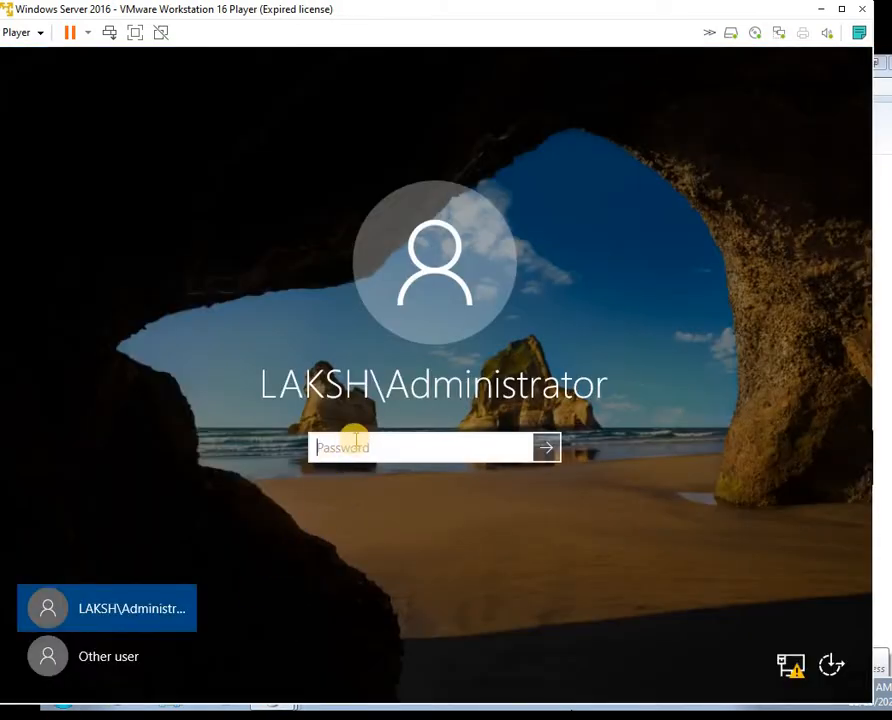
text(Pass)
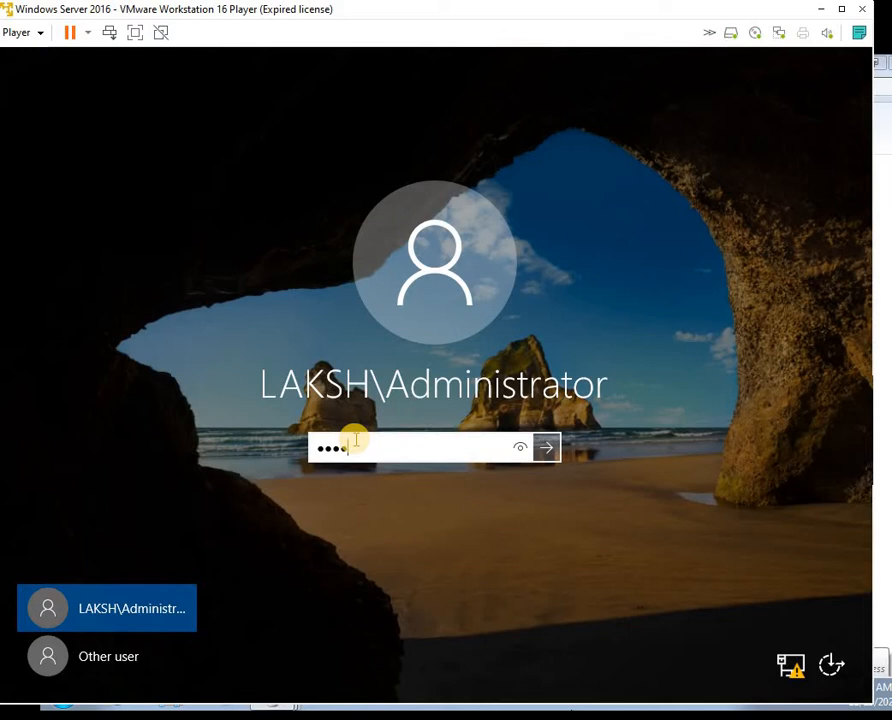
text(@123)
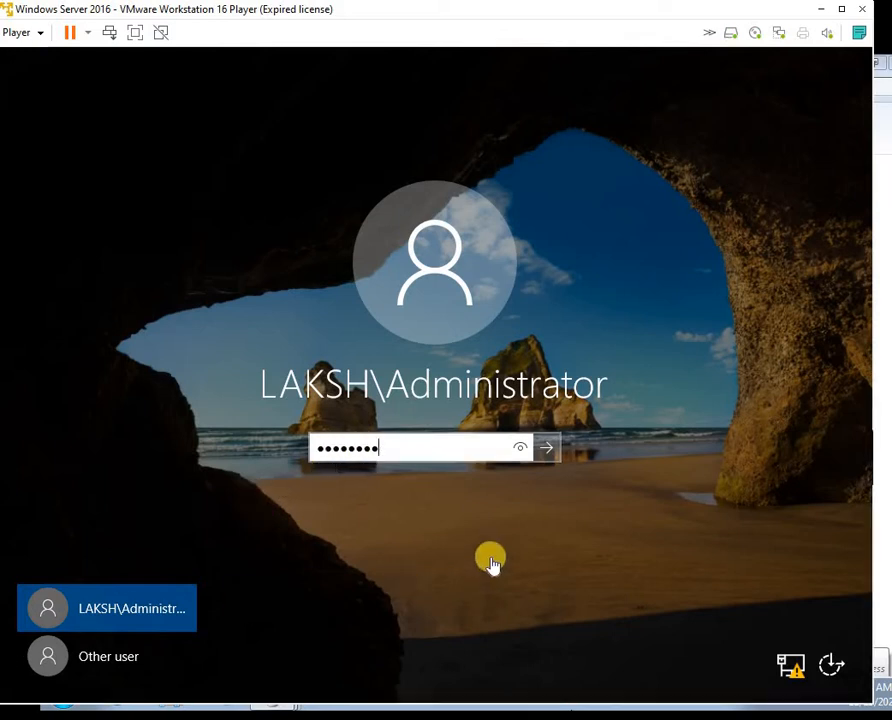
key(Return)
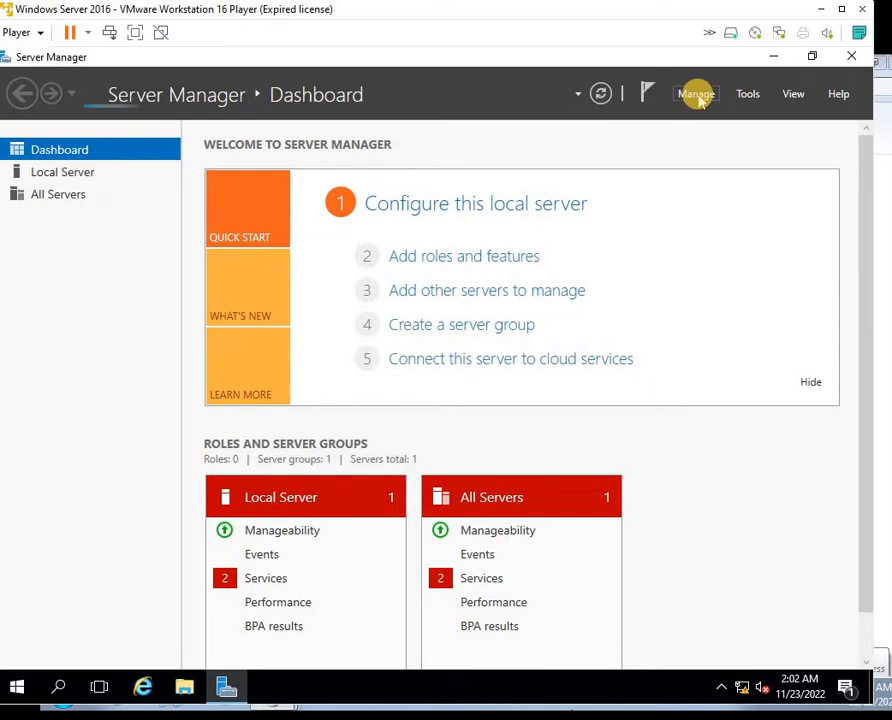
Start the Add Roles and Features wizard on this server and select the Remote Access role
click(696, 96)
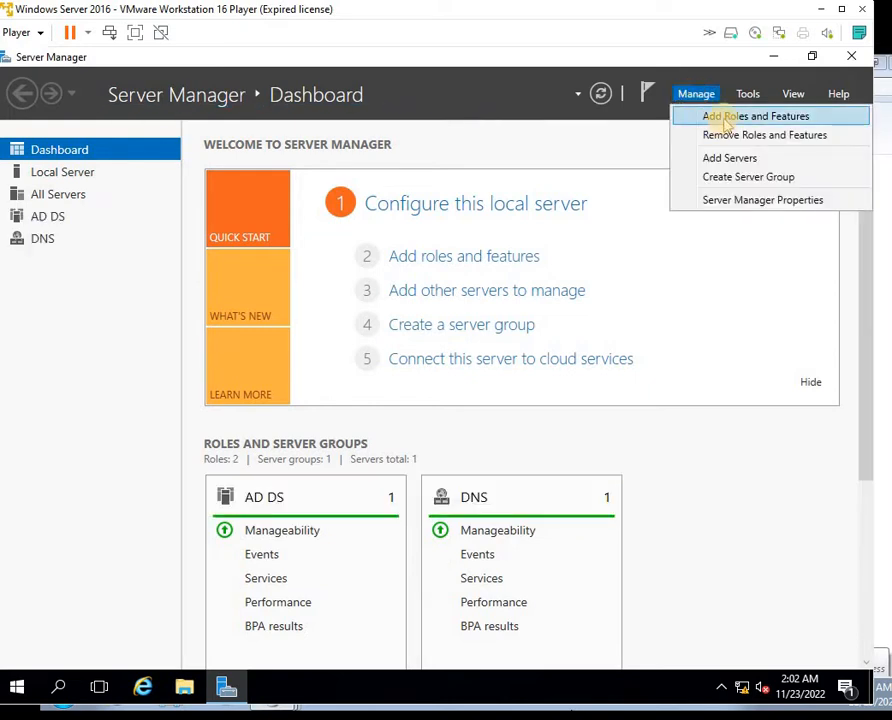
click(726, 118)
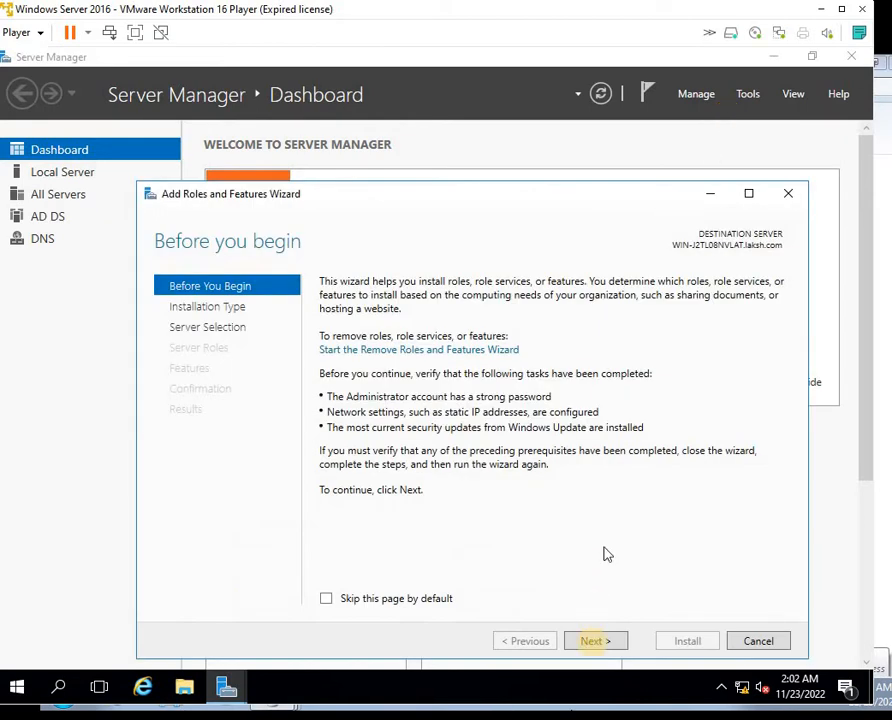
click(597, 642)
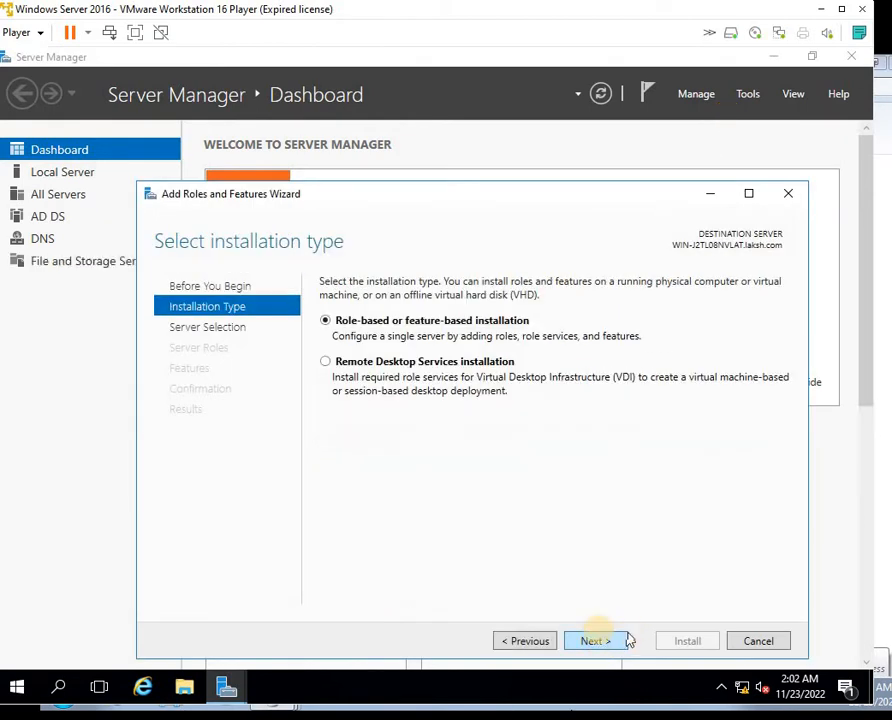
click(600, 641)
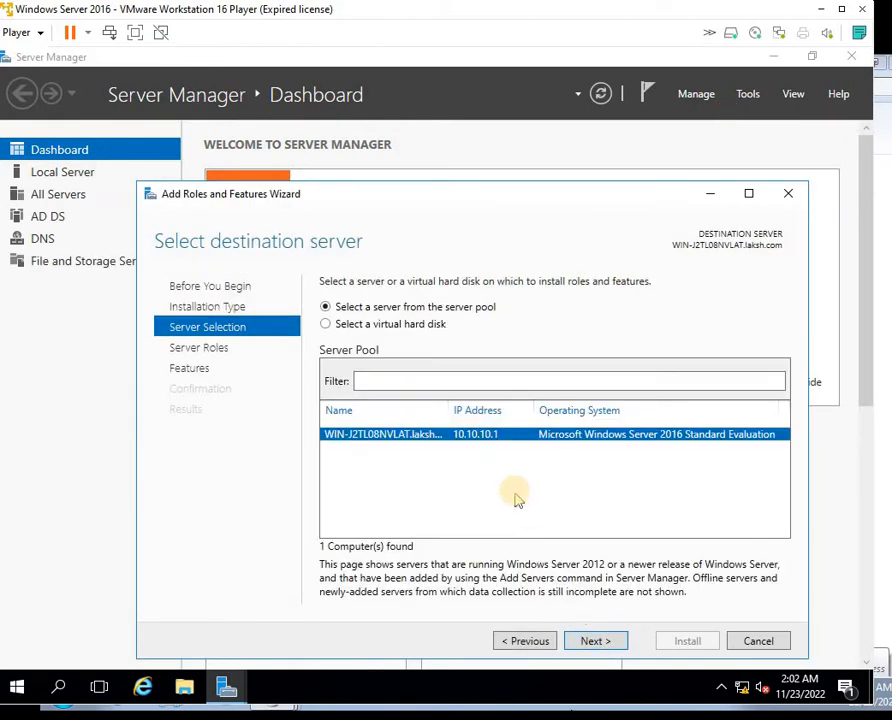
click(592, 641)
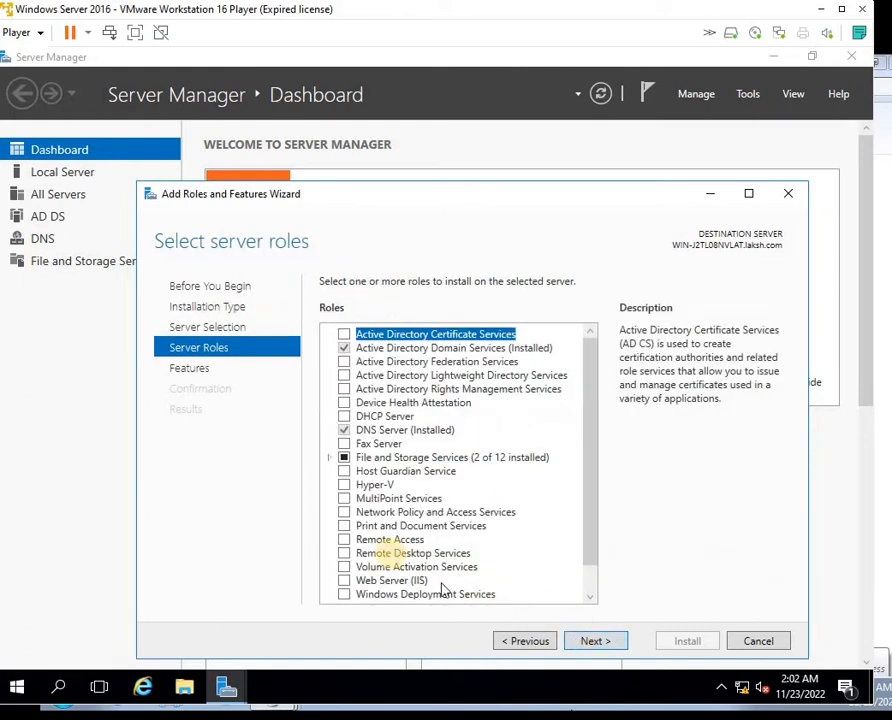
click(345, 541)
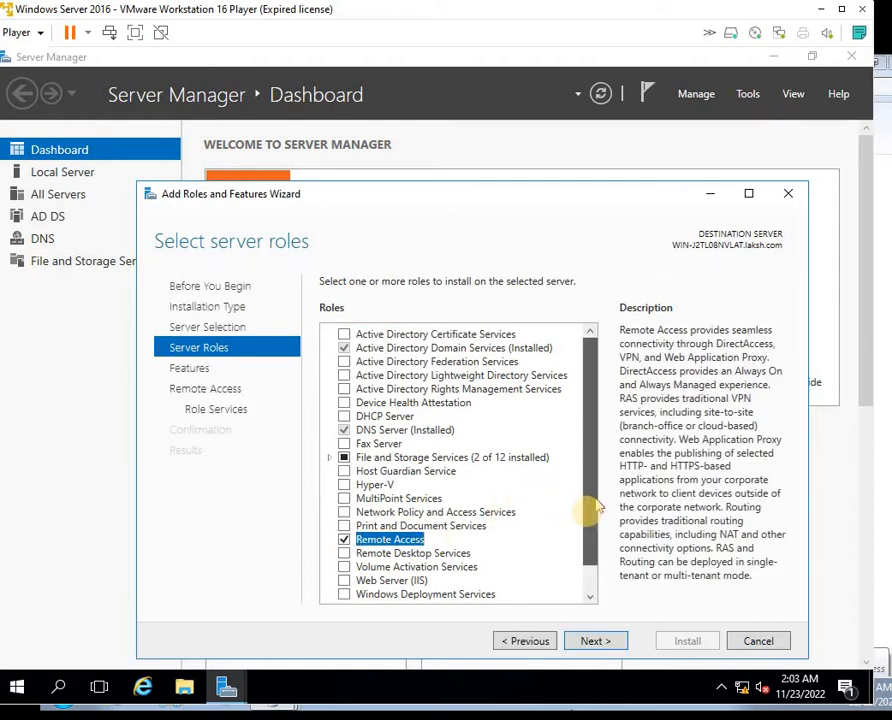
scroll(590, 511, down, 2)
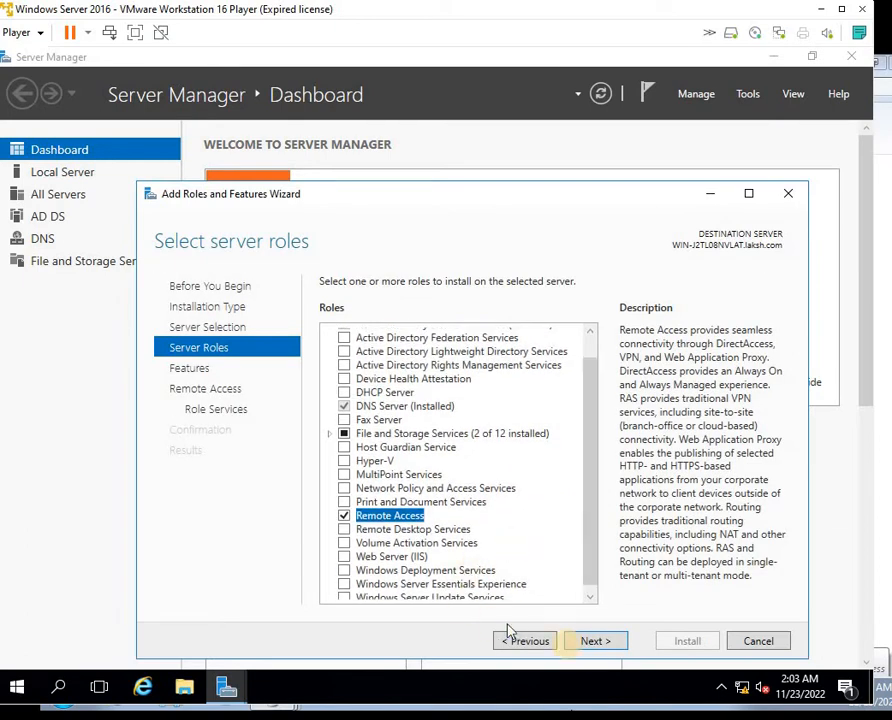
click(591, 641)
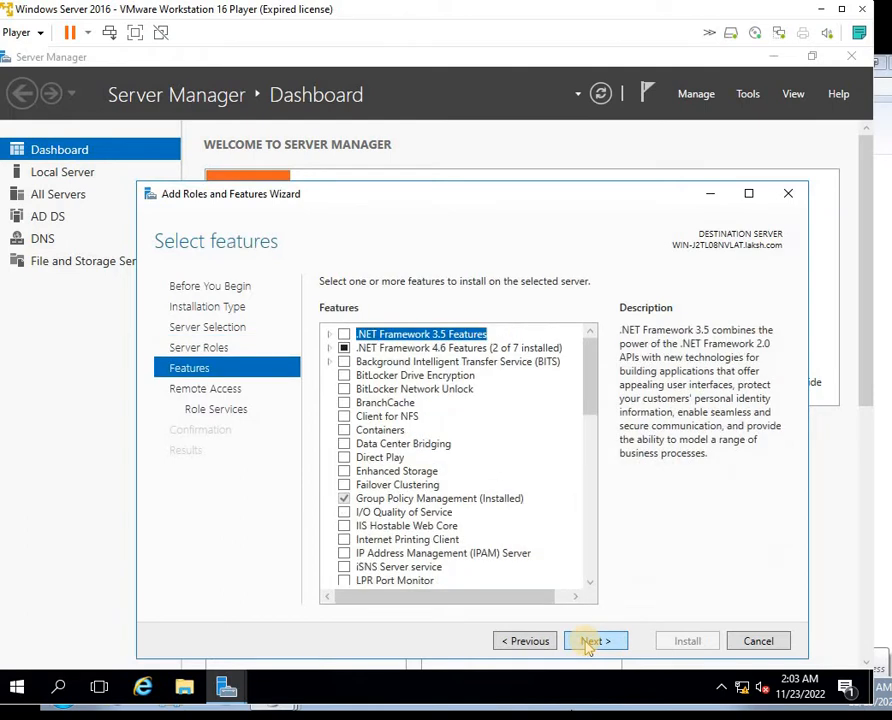
Add DirectAccess and VPN (RAS), Routing and Web Application Proxy role services, proceeding to confirmation
click(597, 644)
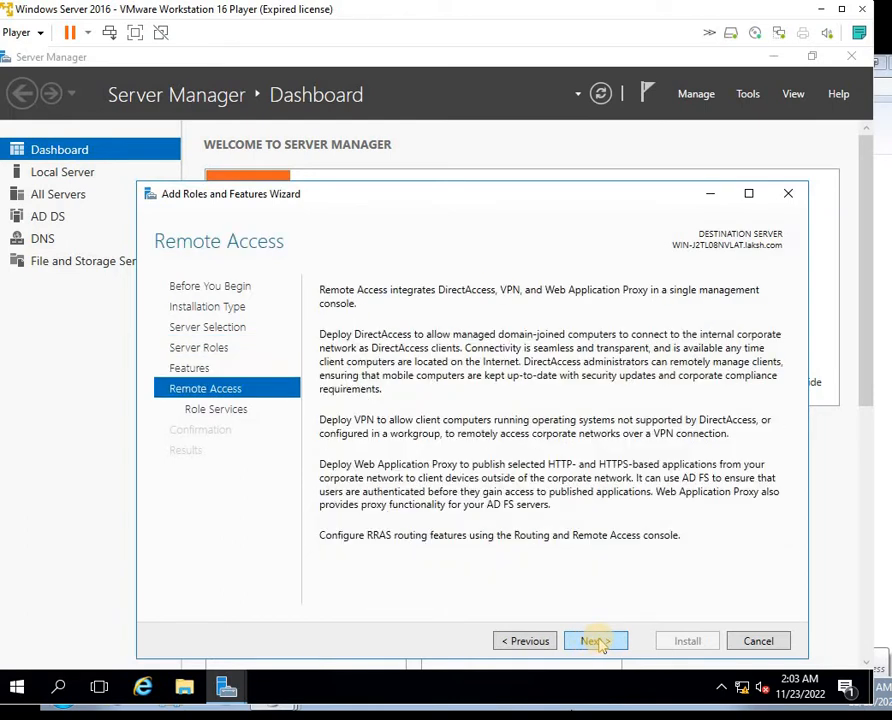
click(597, 641)
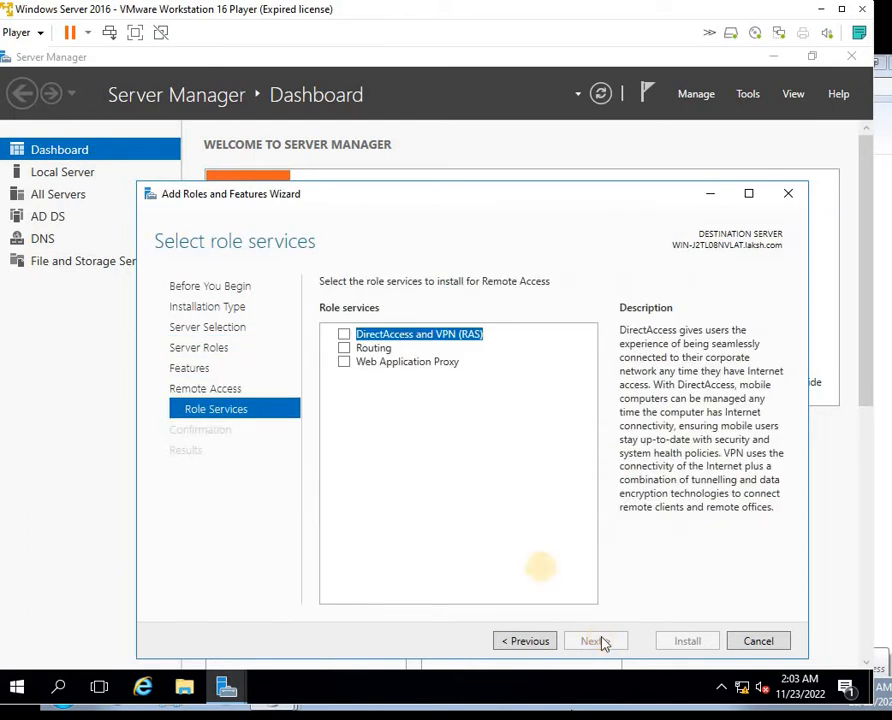
click(346, 336)
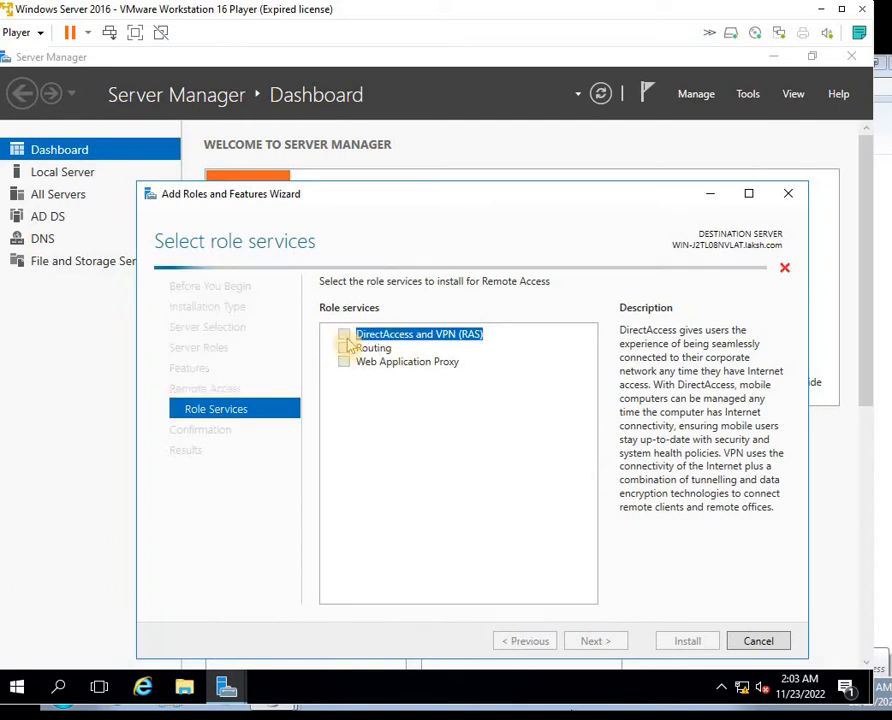
click(524, 573)
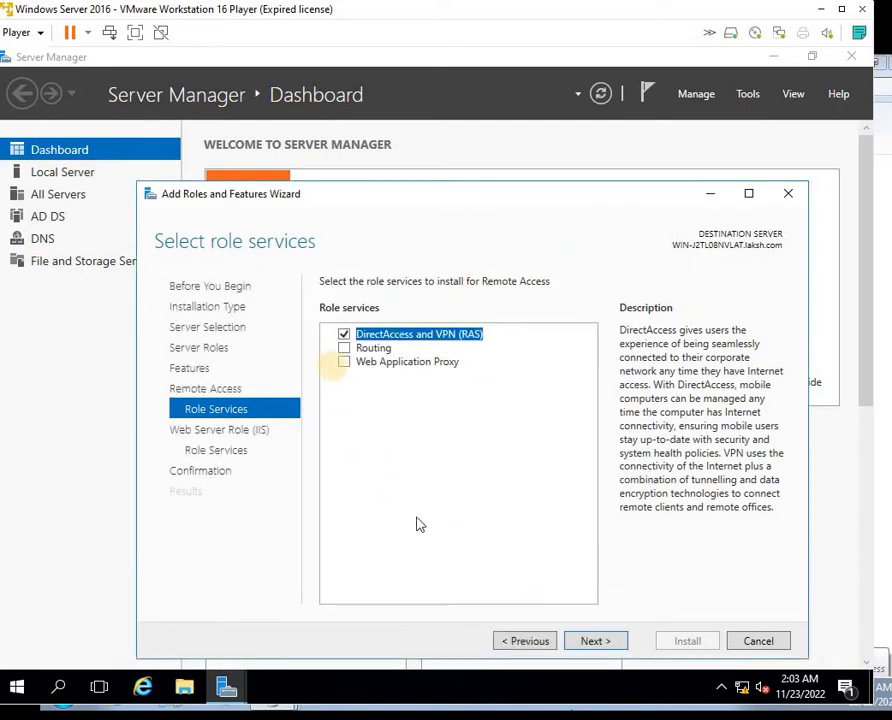
click(344, 348)
click(344, 363)
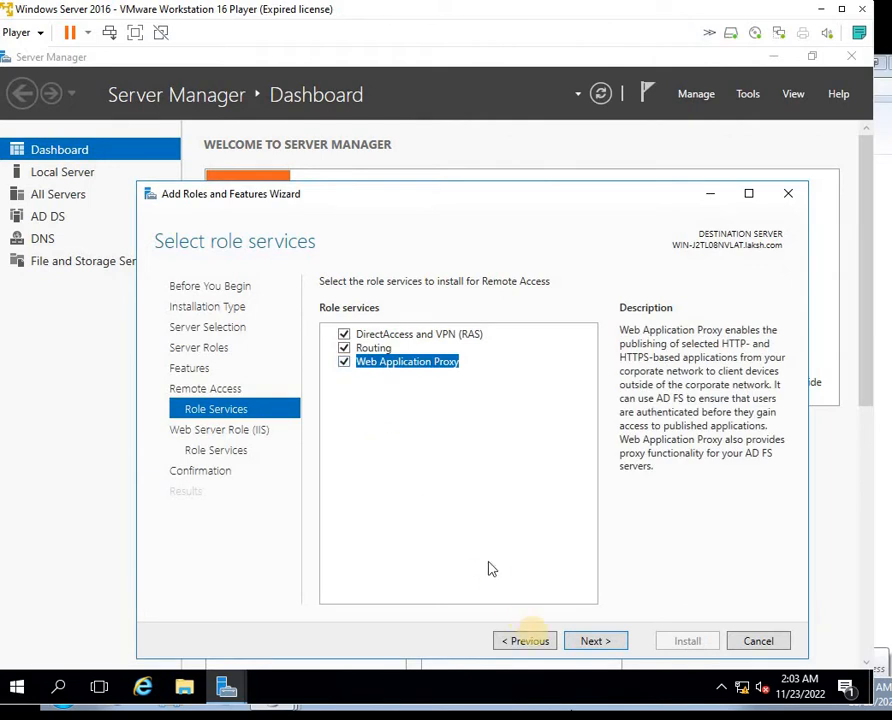
click(600, 643)
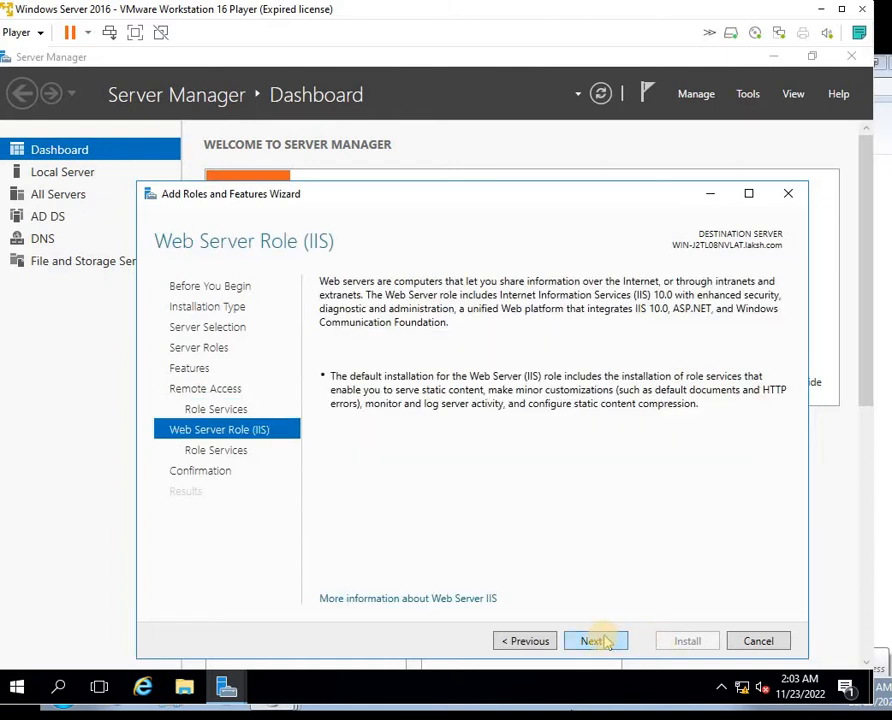
click(600, 643)
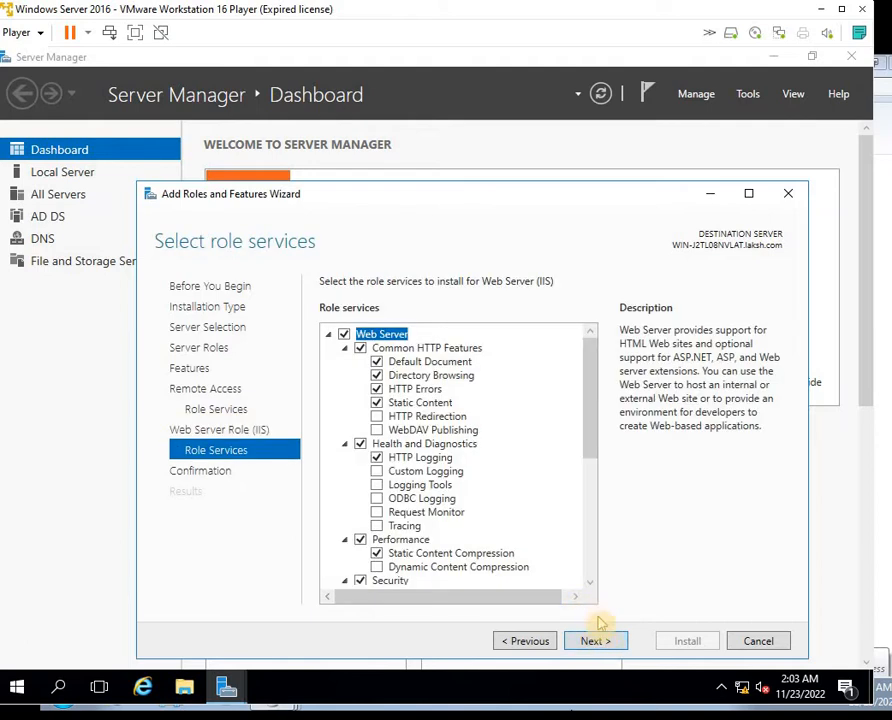
click(597, 644)
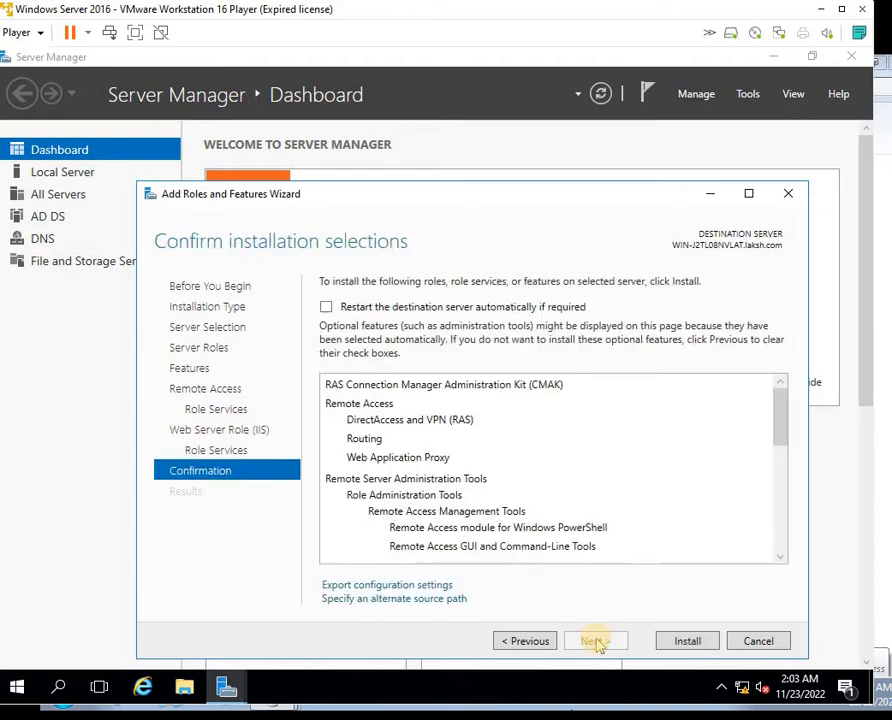
Allow automatic restart, install Remote Access, and close the wizard after it succeeds
click(368, 308)
click(491, 427)
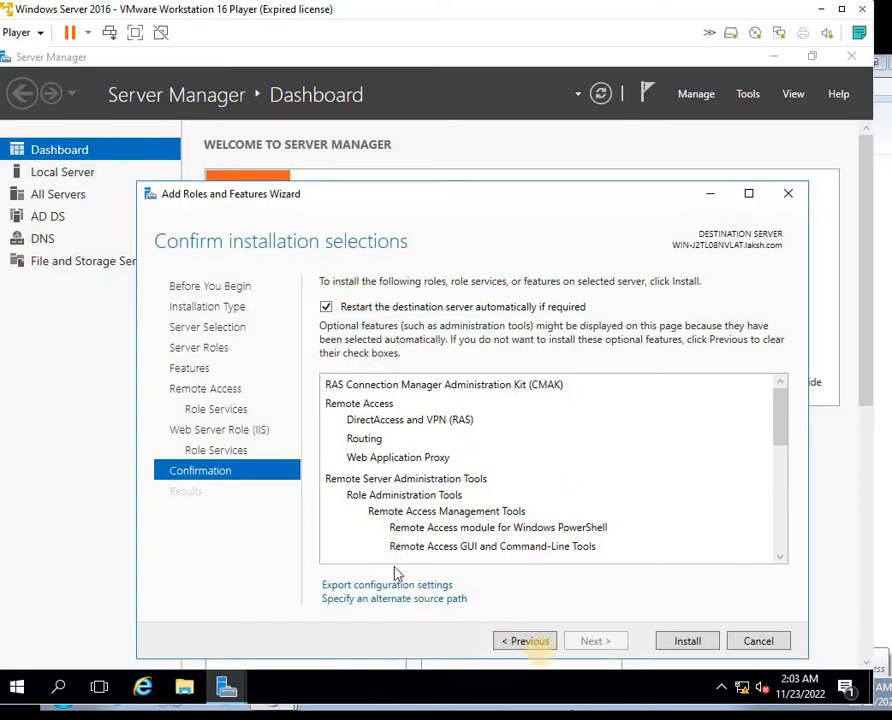
click(672, 645)
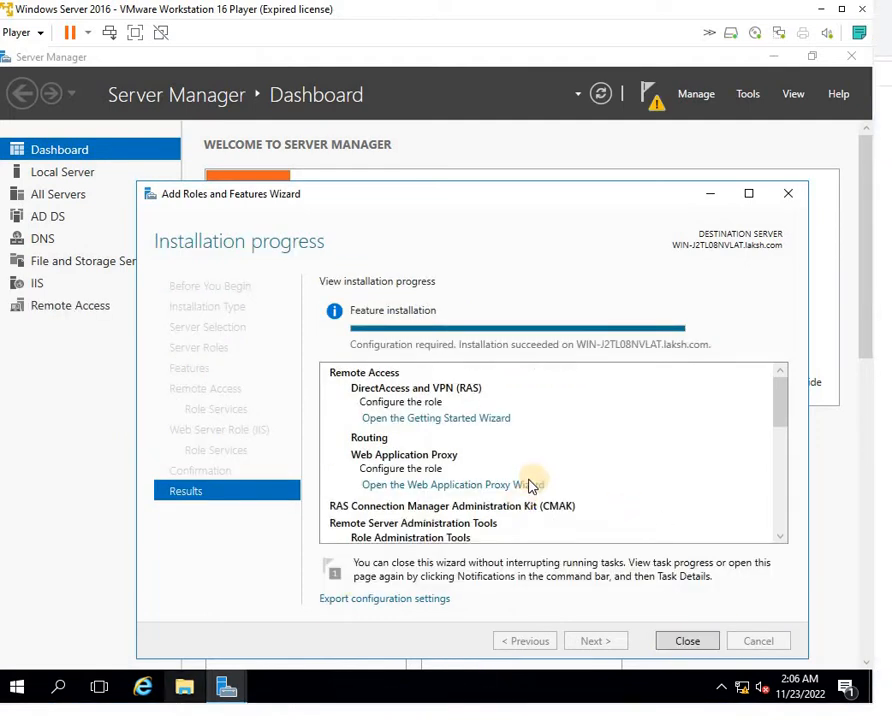
click(687, 641)
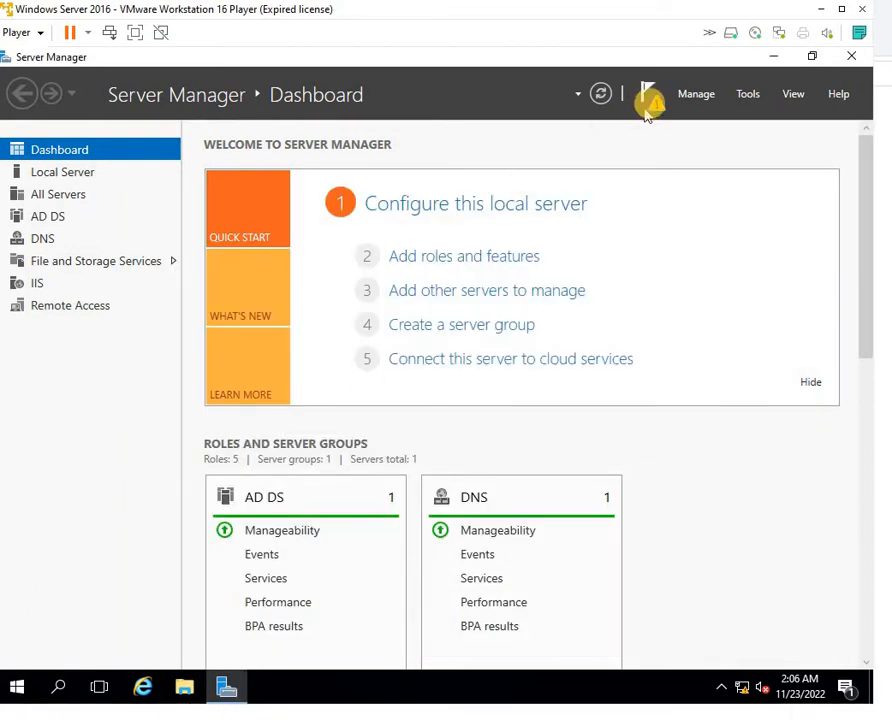
Launch the Routing and Remote Access console, enable a custom LAN-routing configuration, and start the service
click(746, 94)
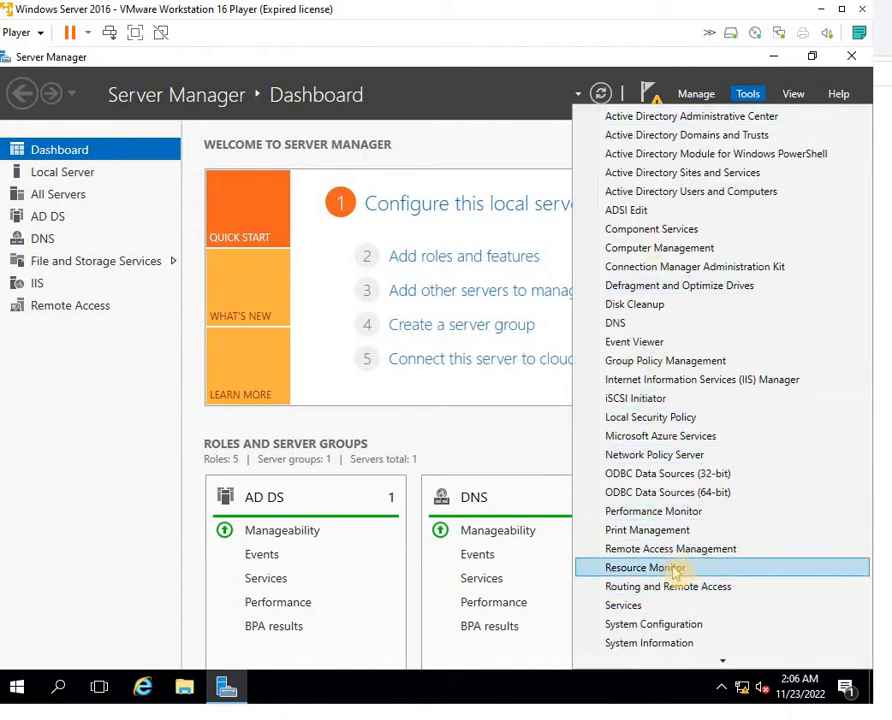
click(704, 588)
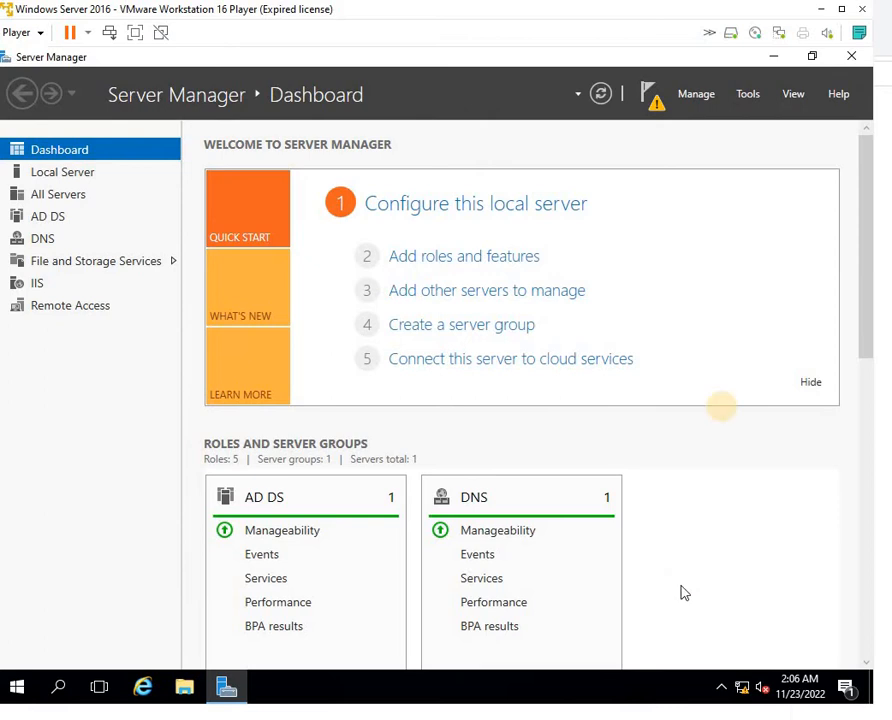
click(696, 94)
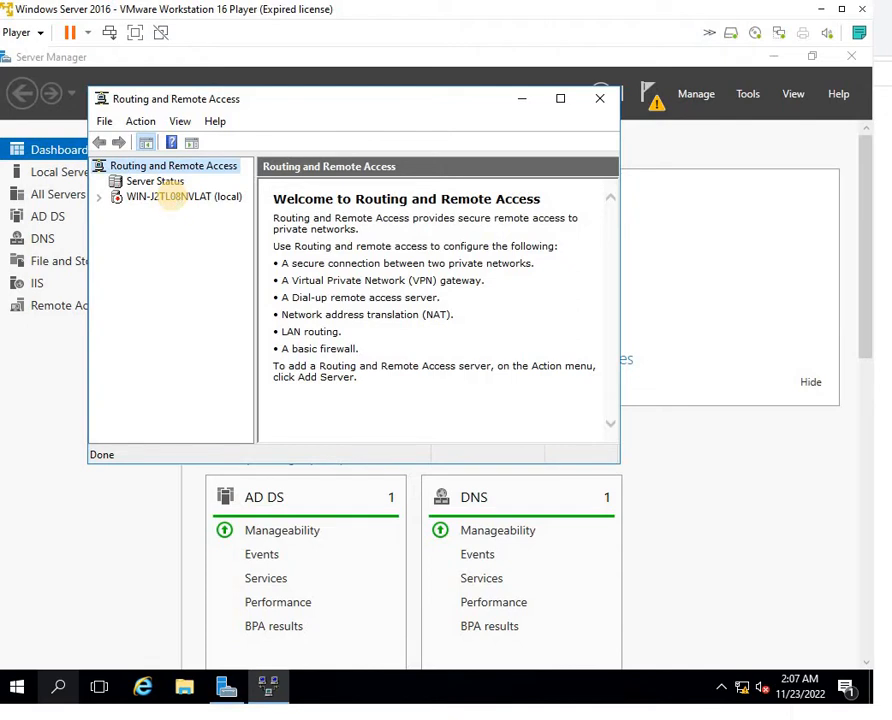
click(142, 199)
right_click(145, 203)
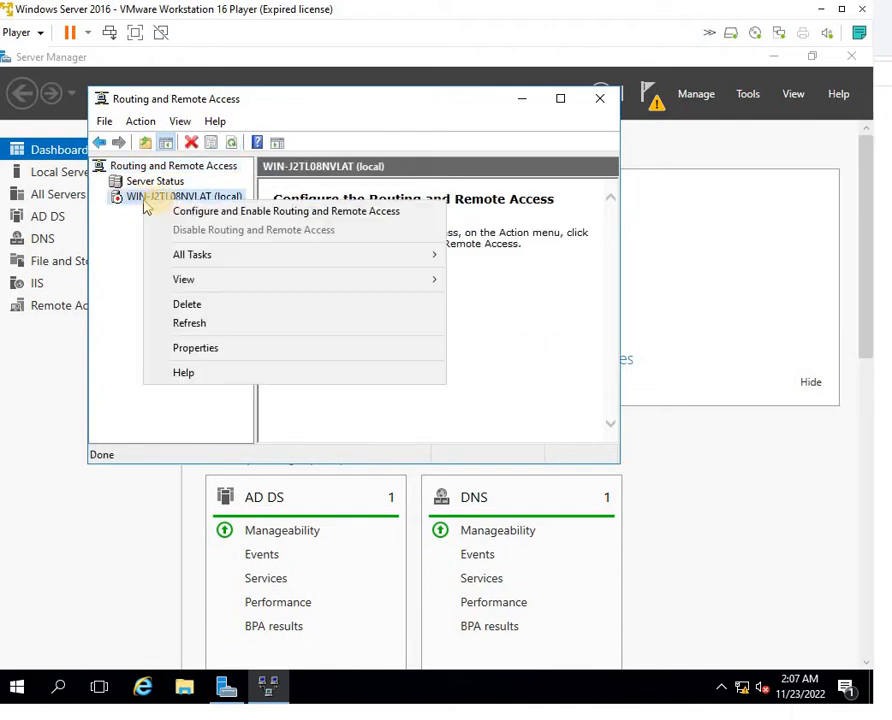
click(180, 216)
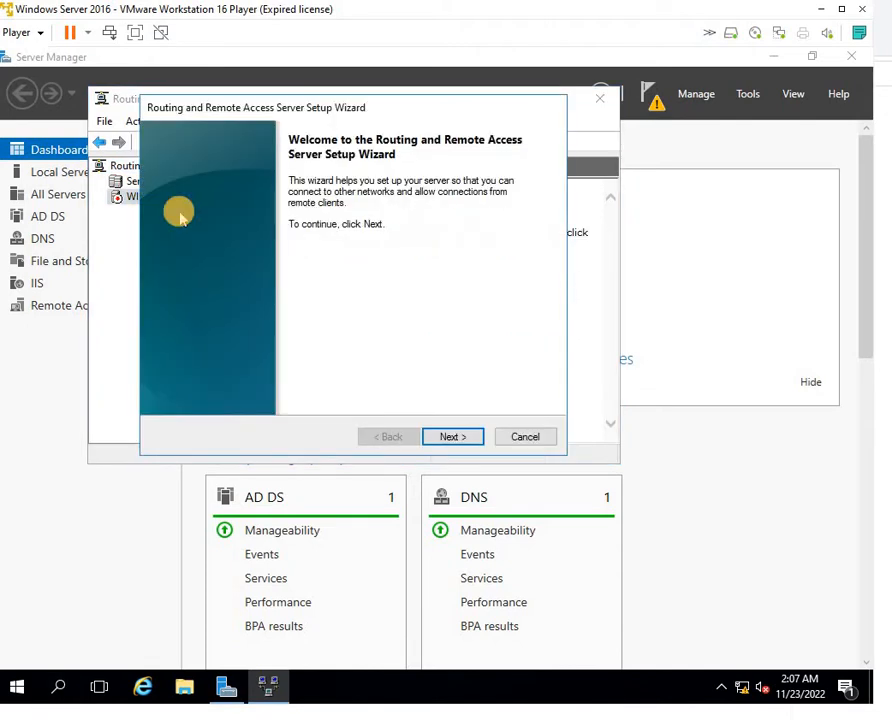
click(449, 437)
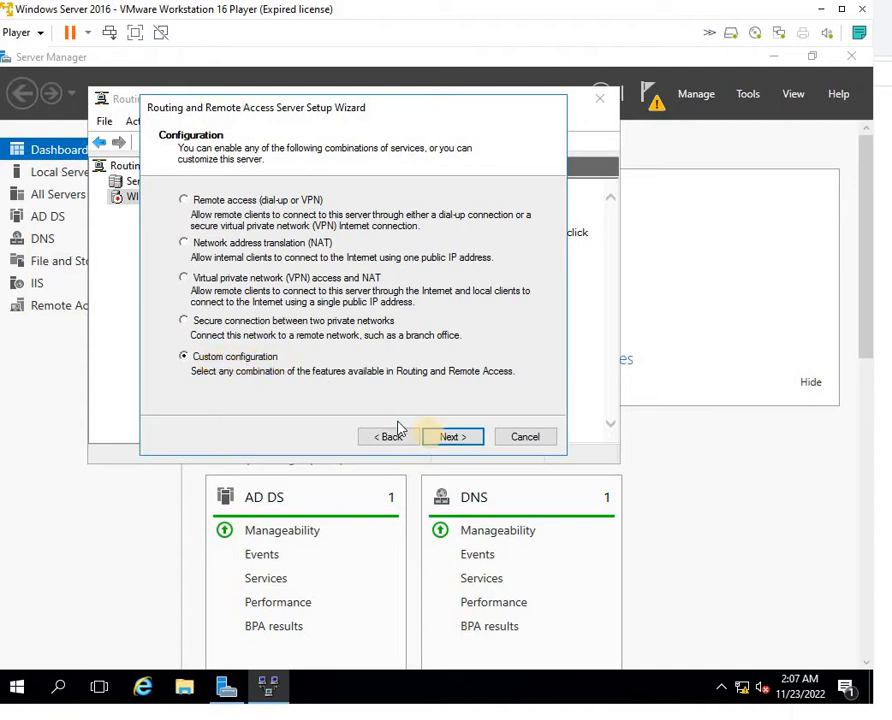
click(446, 439)
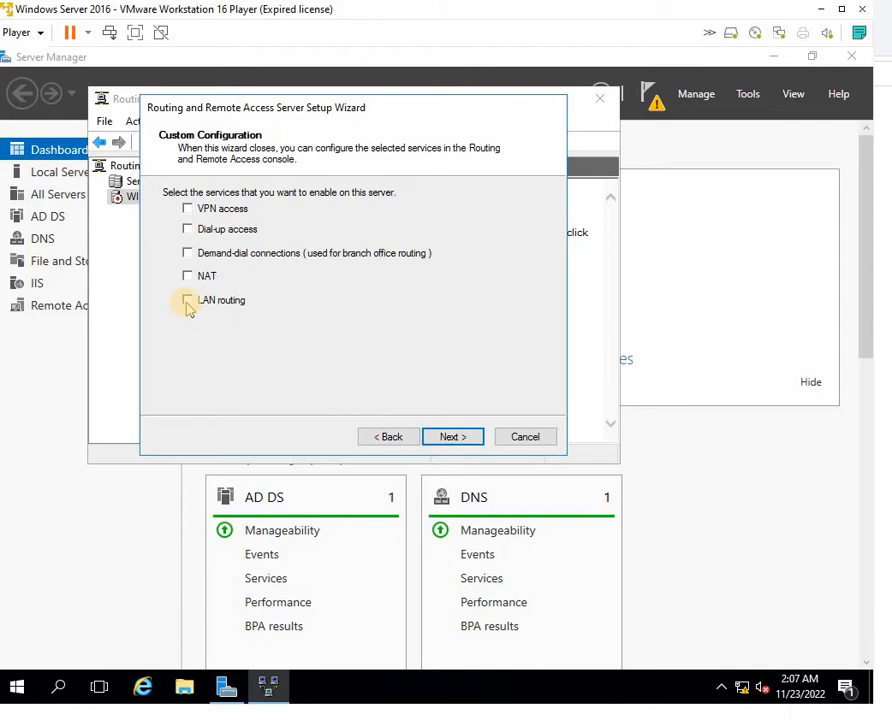
click(451, 437)
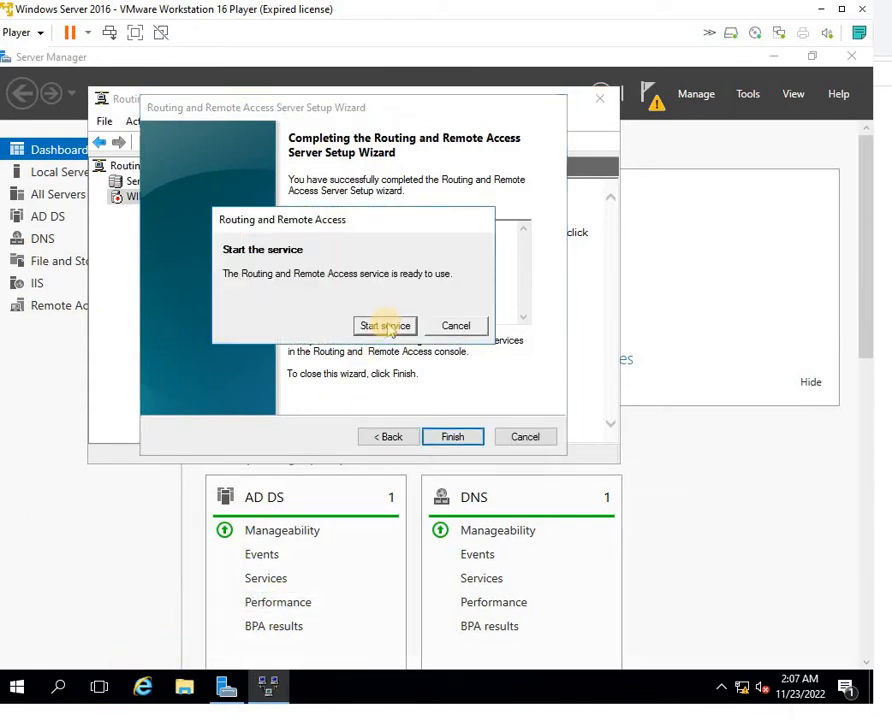
click(386, 327)
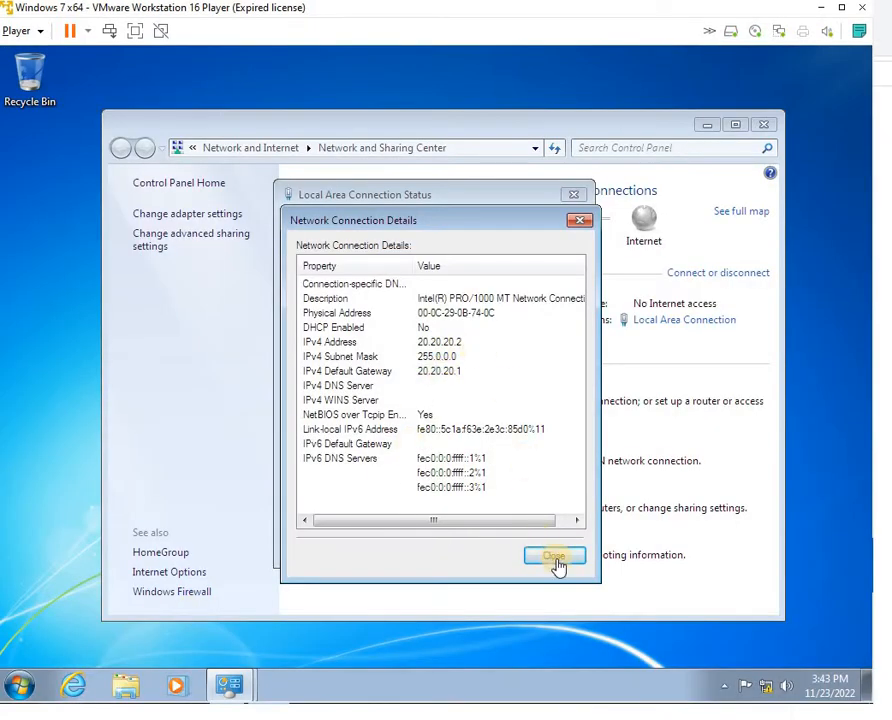
On the 20.20.20.2 client, add 10.10.10.1 as an extra default gateway in Advanced TCP/IP settings
click(556, 560)
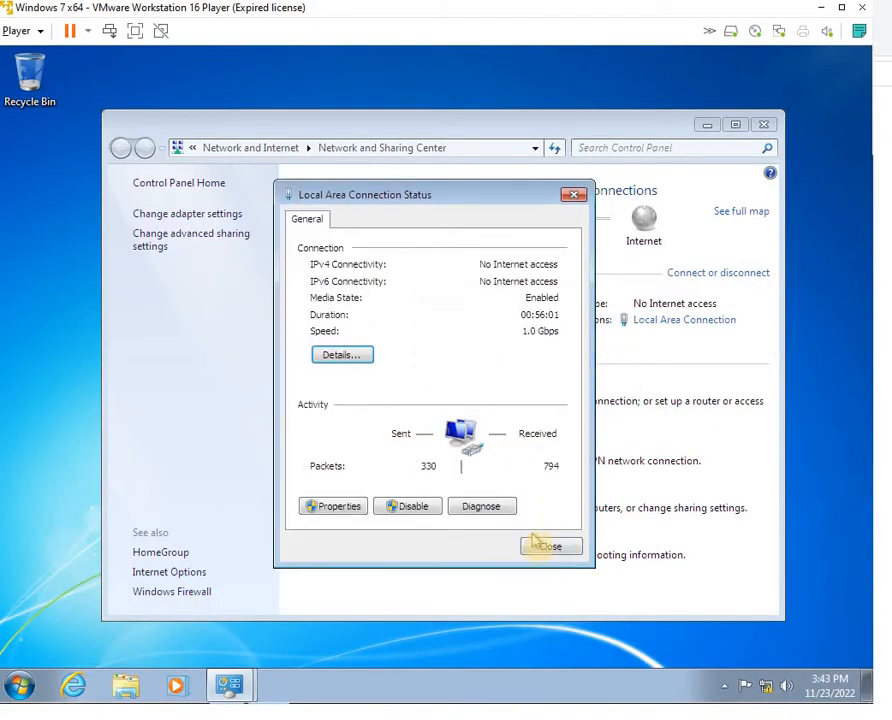
click(354, 510)
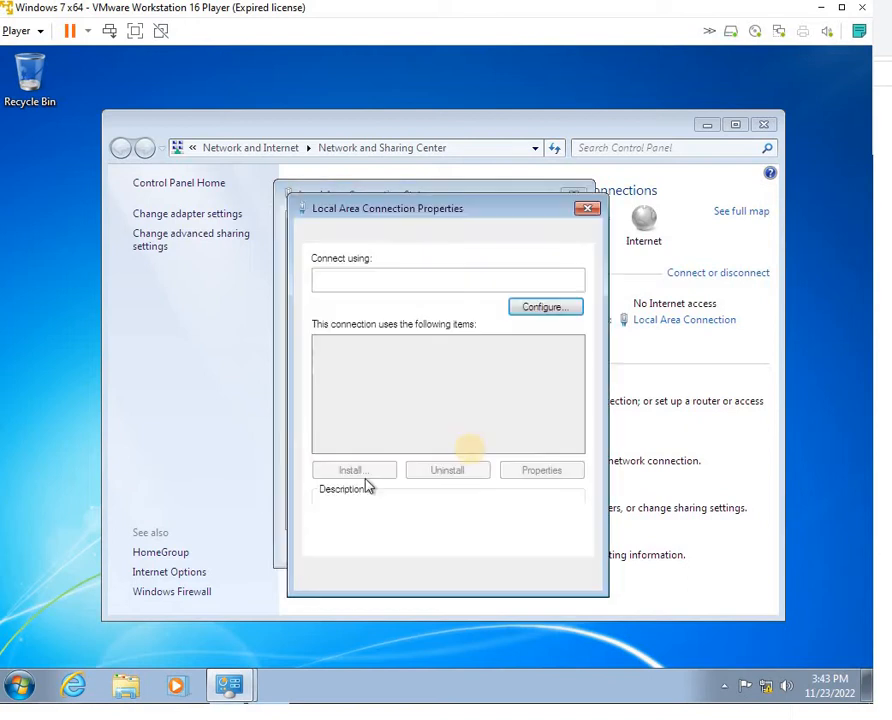
click(492, 401)
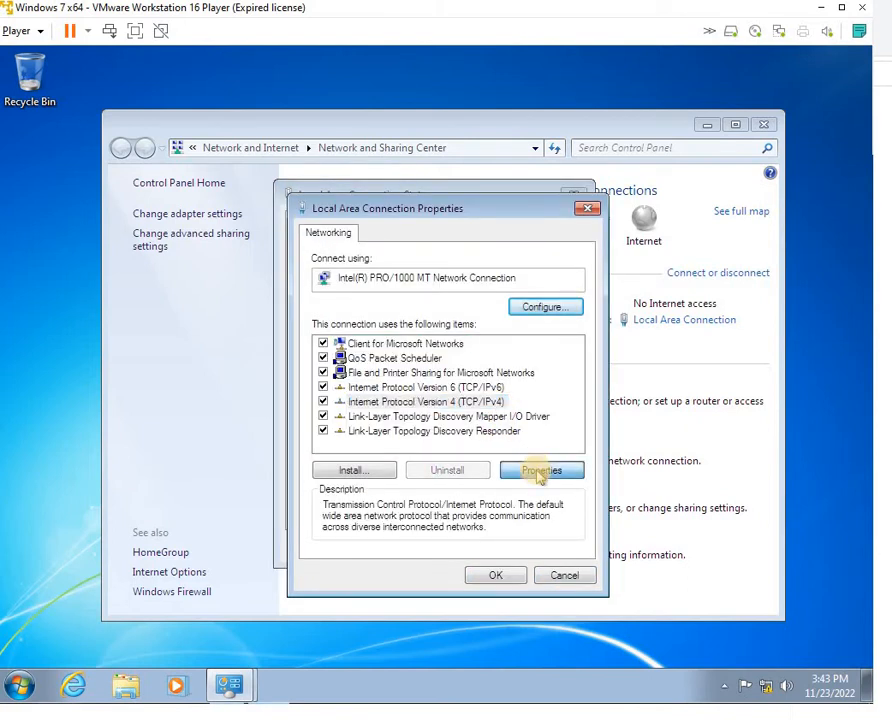
click(539, 474)
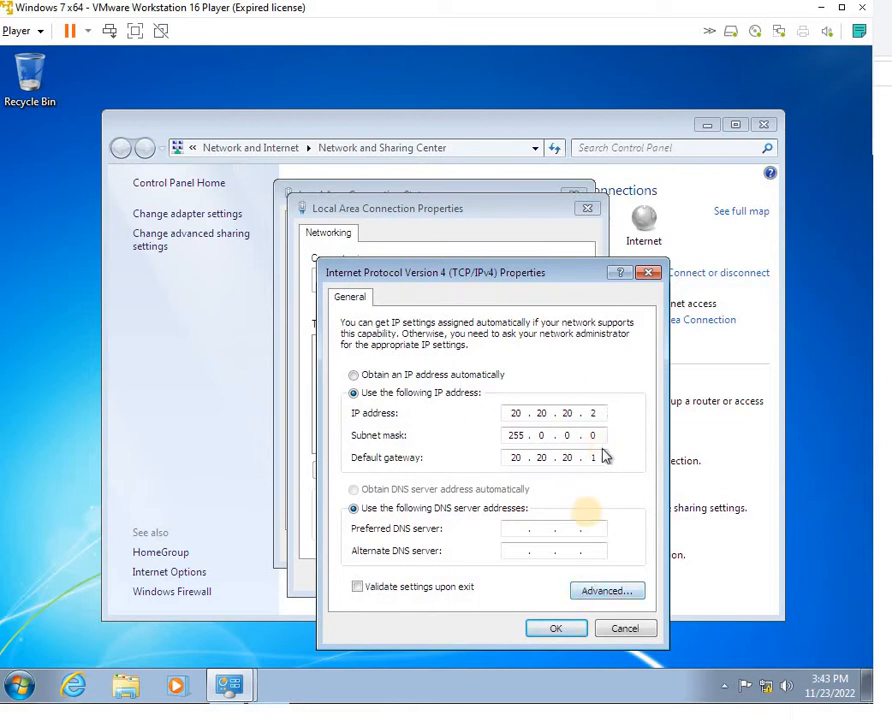
click(595, 595)
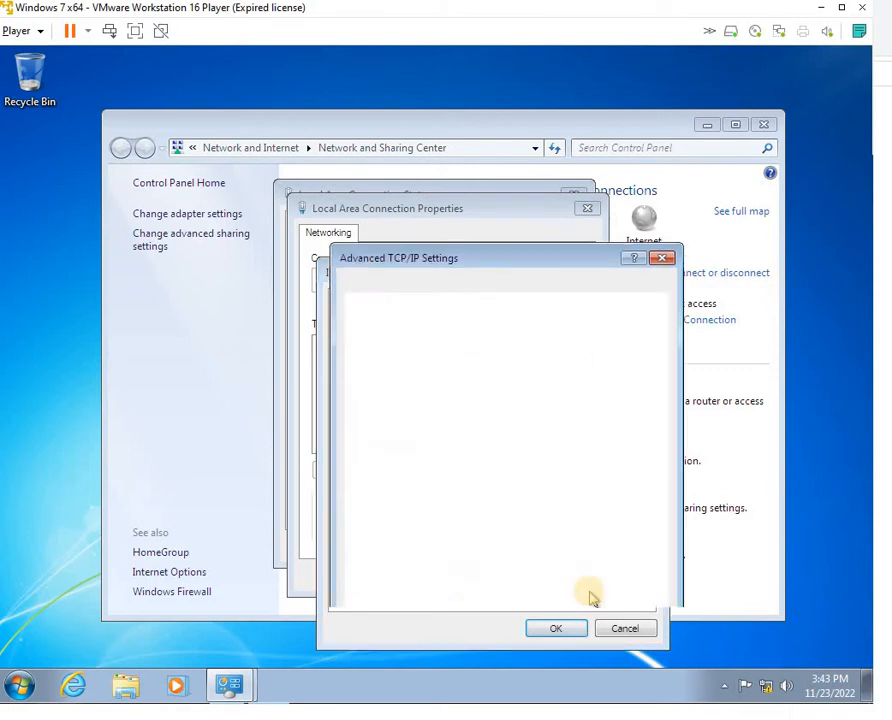
click(476, 515)
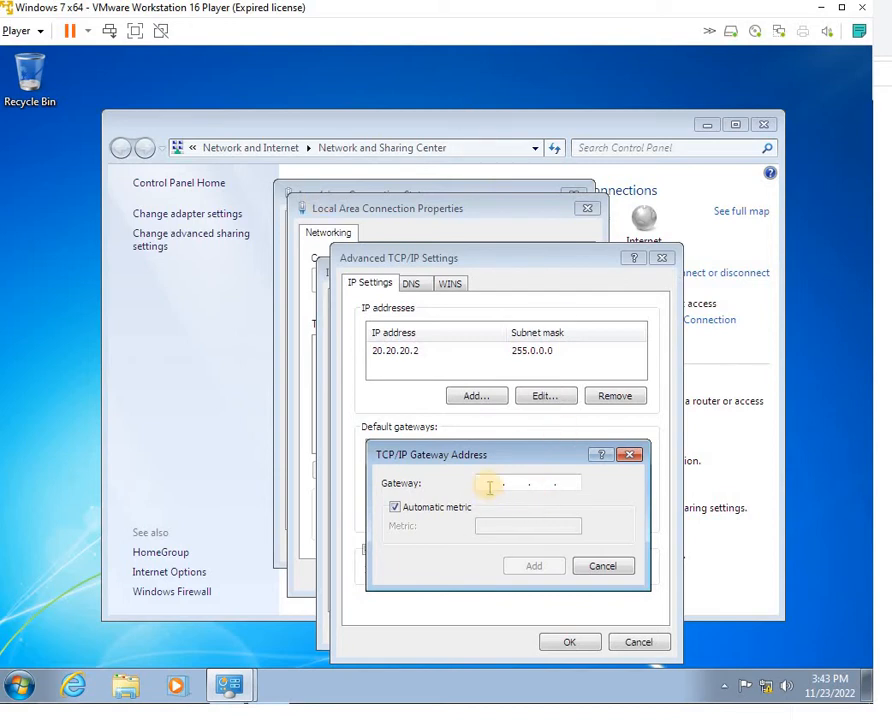
key(Right)
key(Right)
key(Right)
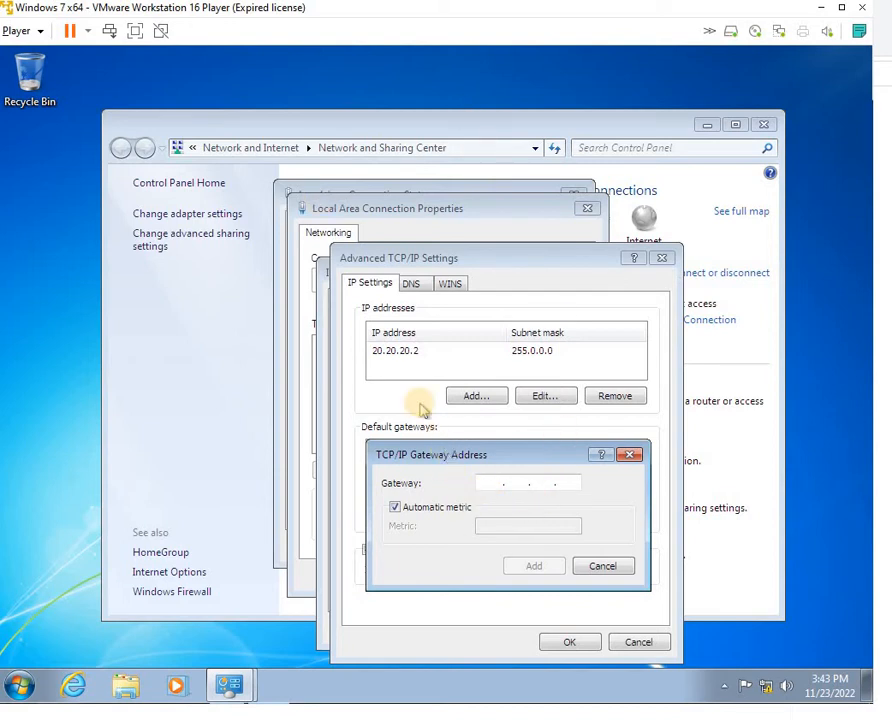
click(482, 484)
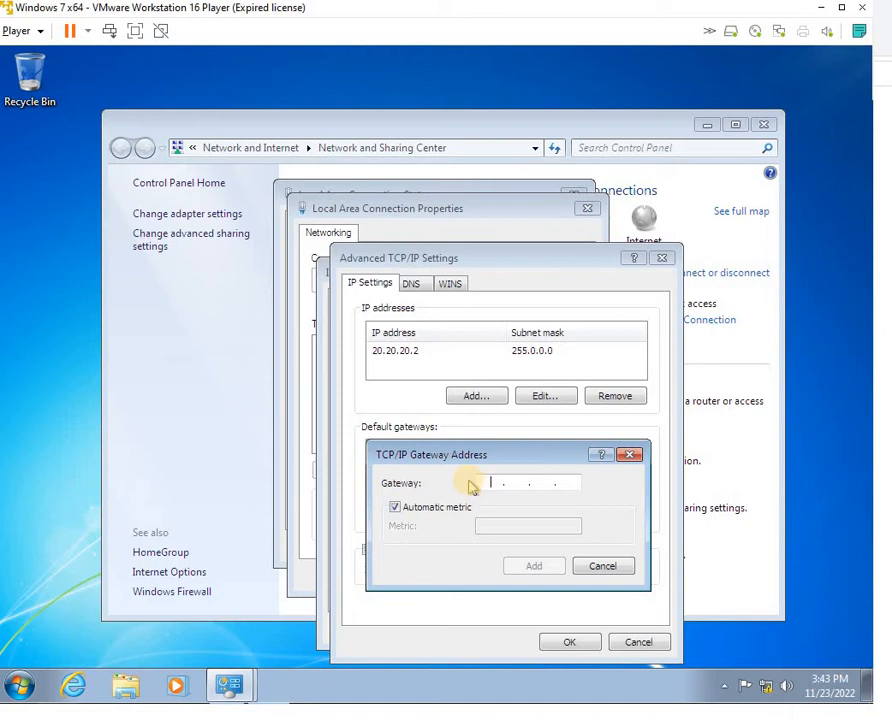
text(10)
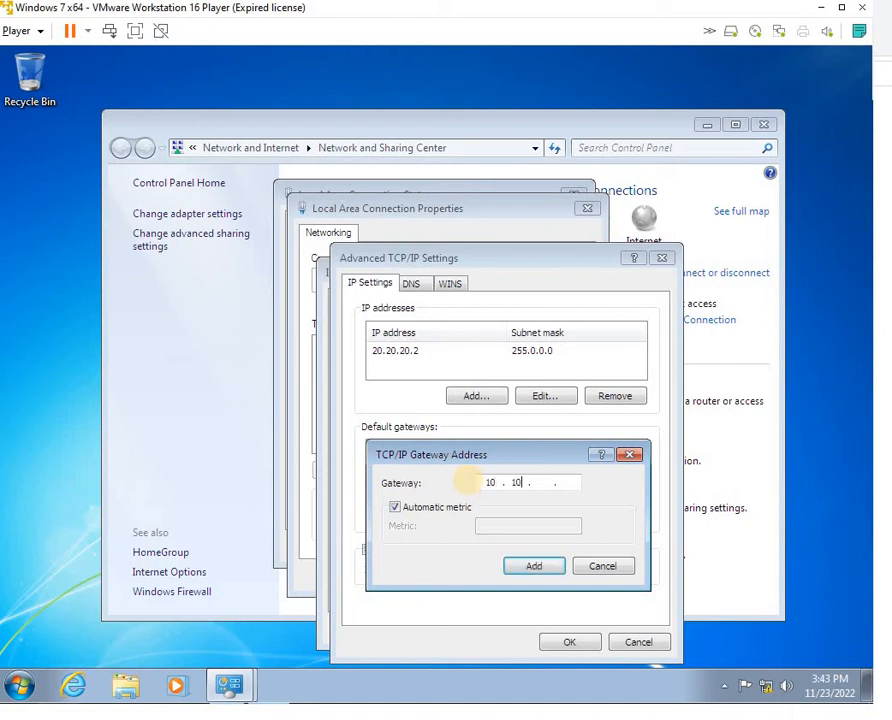
text(.10.10.1)
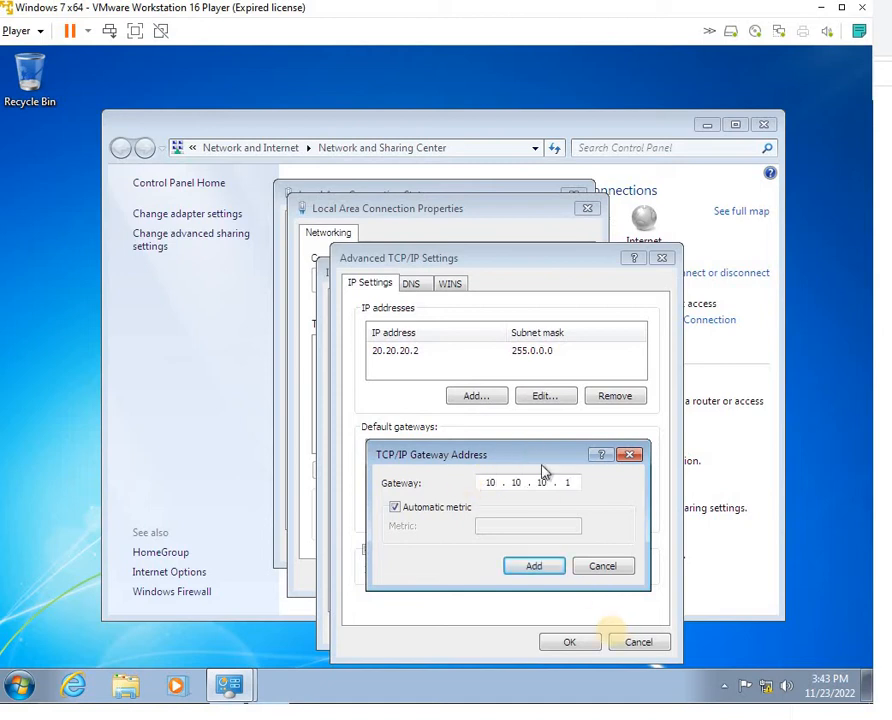
click(538, 568)
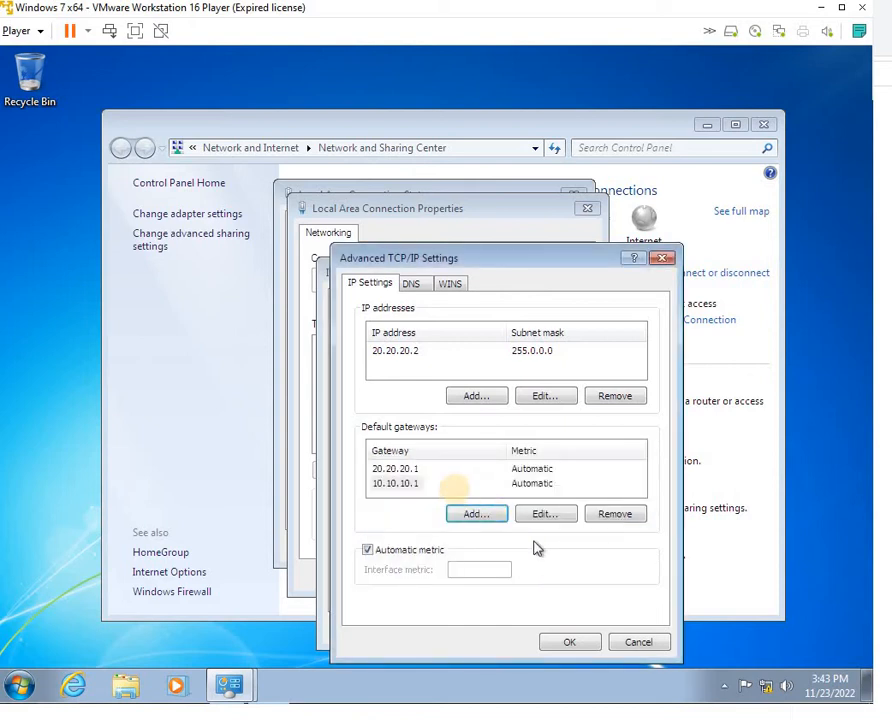
Accept the TCP/IP settings and close the properties and status windows
click(405, 485)
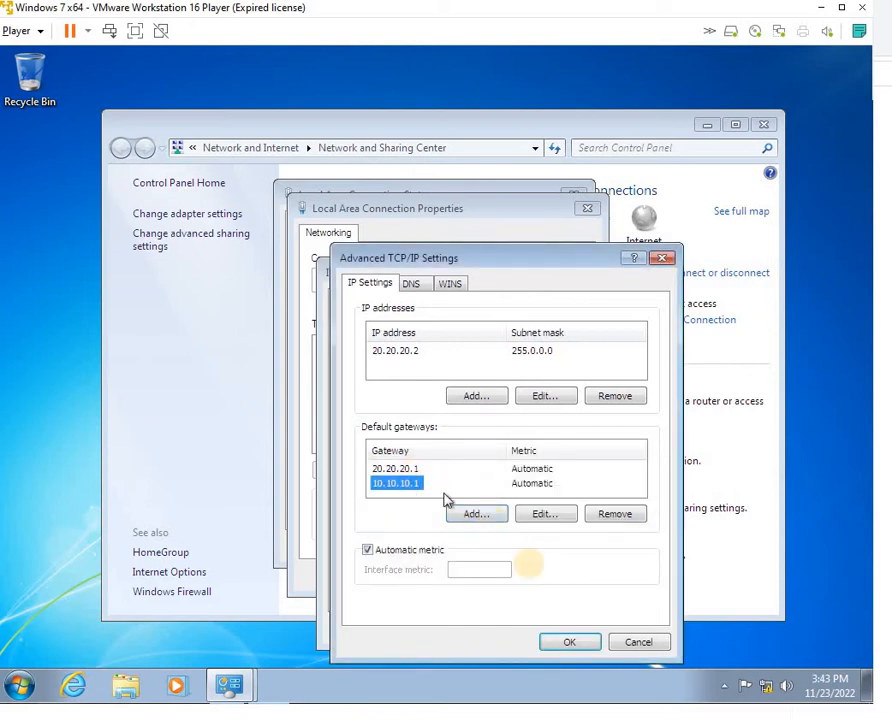
click(568, 643)
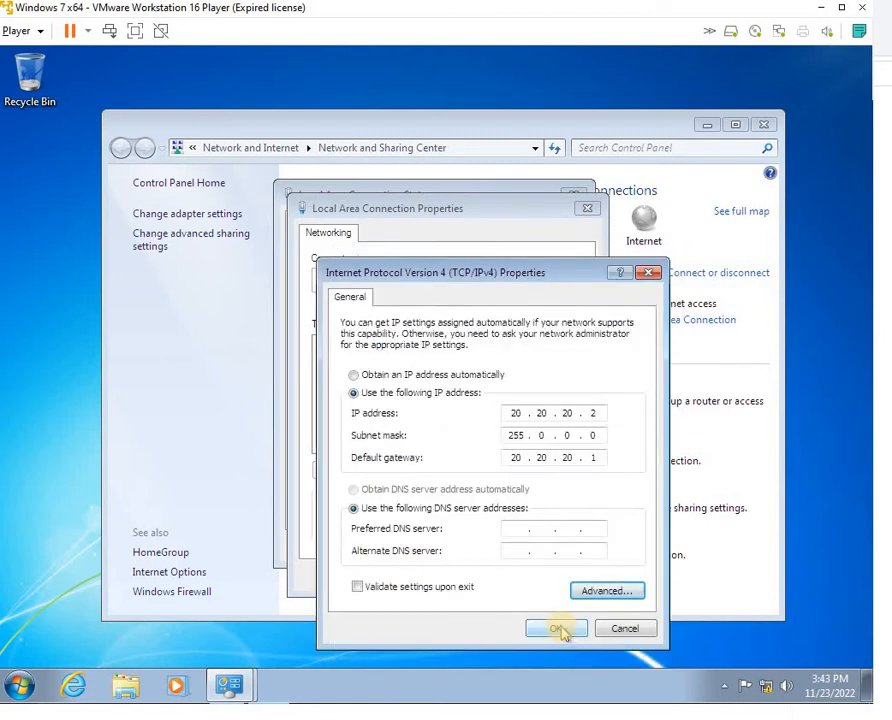
click(558, 628)
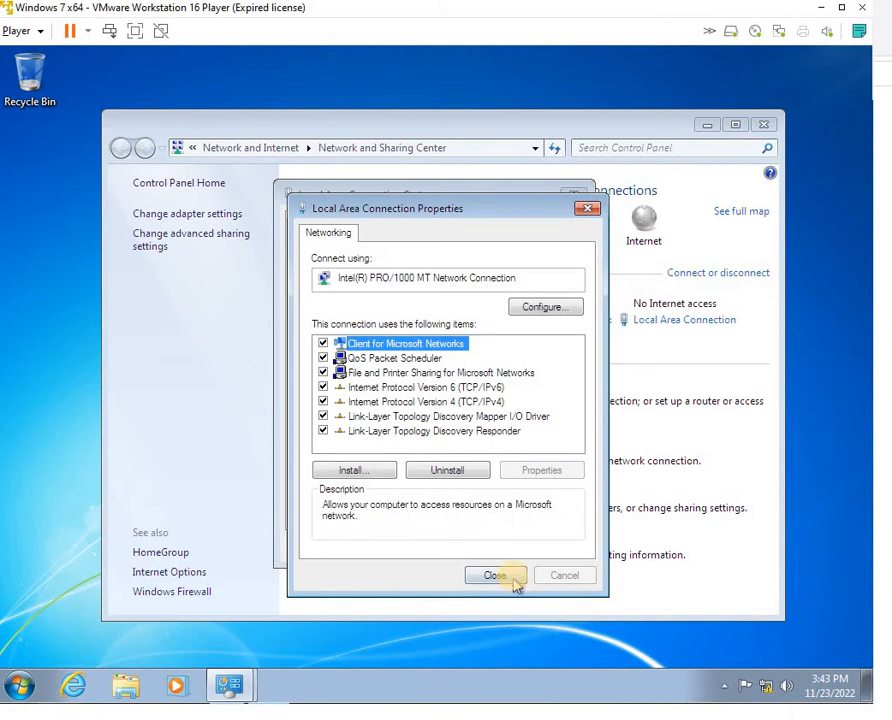
click(516, 578)
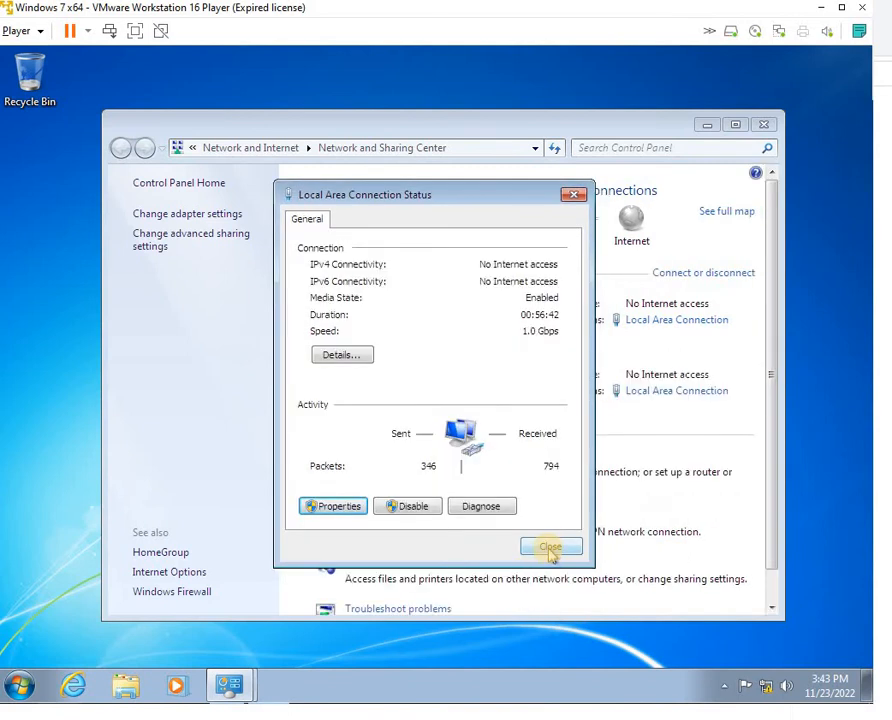
click(550, 548)
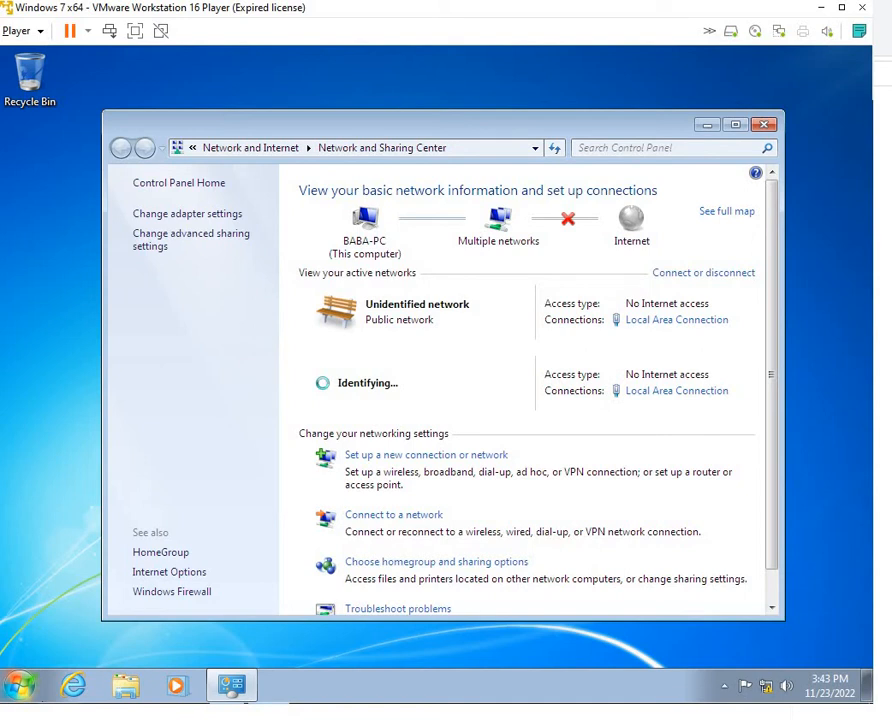
Switch to the other Windows 7 client and close its connection details
mouse_move(457, 718)
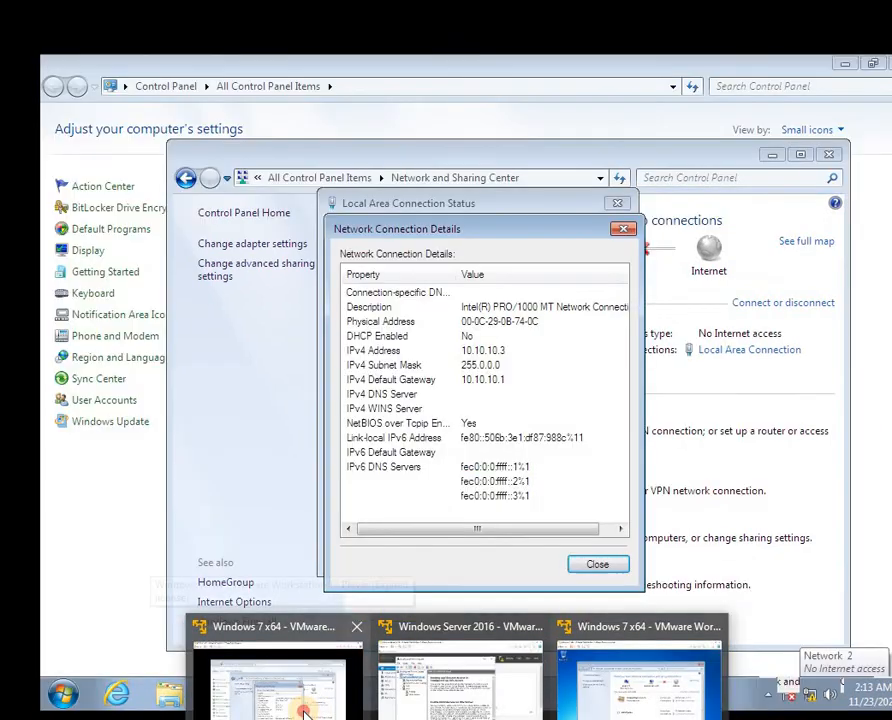
click(305, 713)
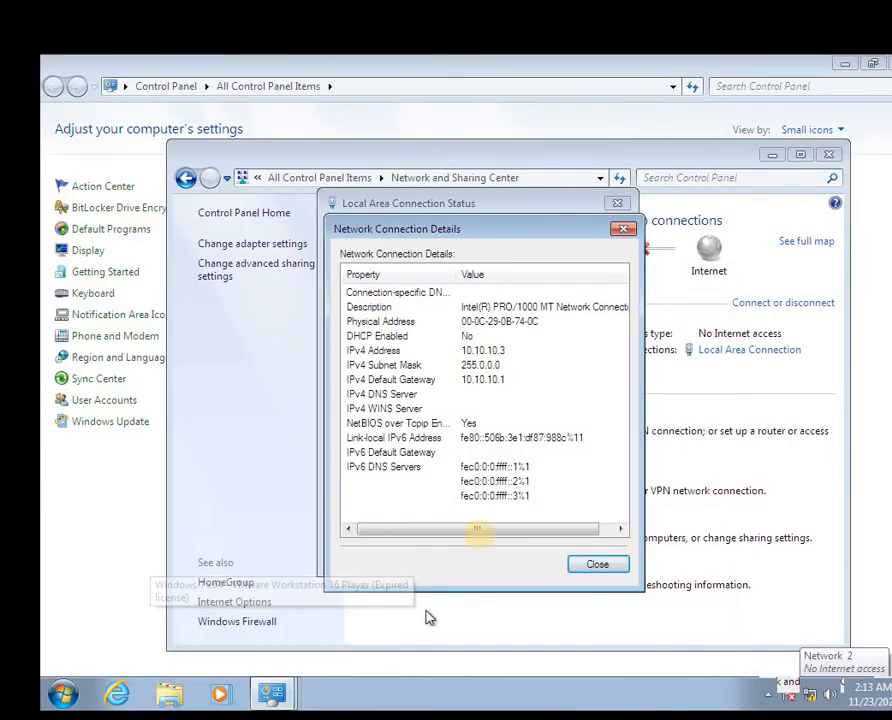
click(590, 566)
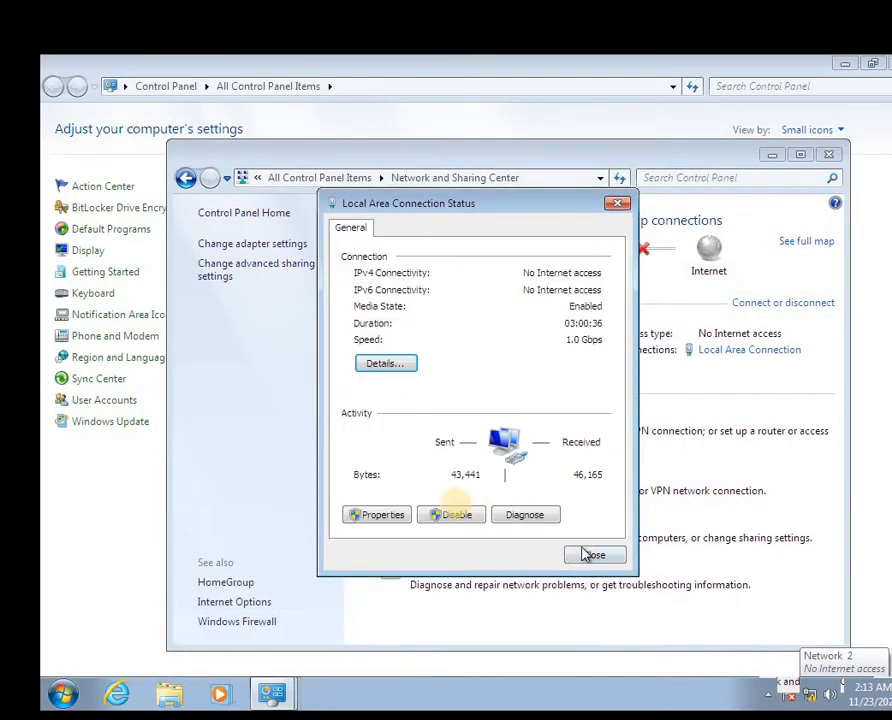
On the 10.10.10.3 client, add 20.20.20.1 as an extra default gateway and save all dialogs
click(381, 518)
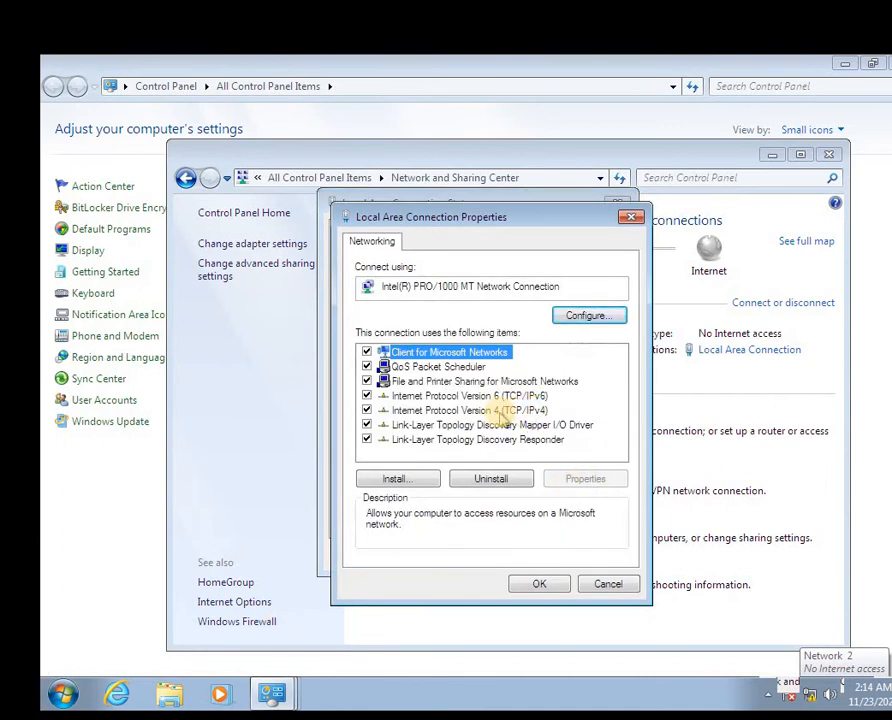
click(497, 411)
click(590, 481)
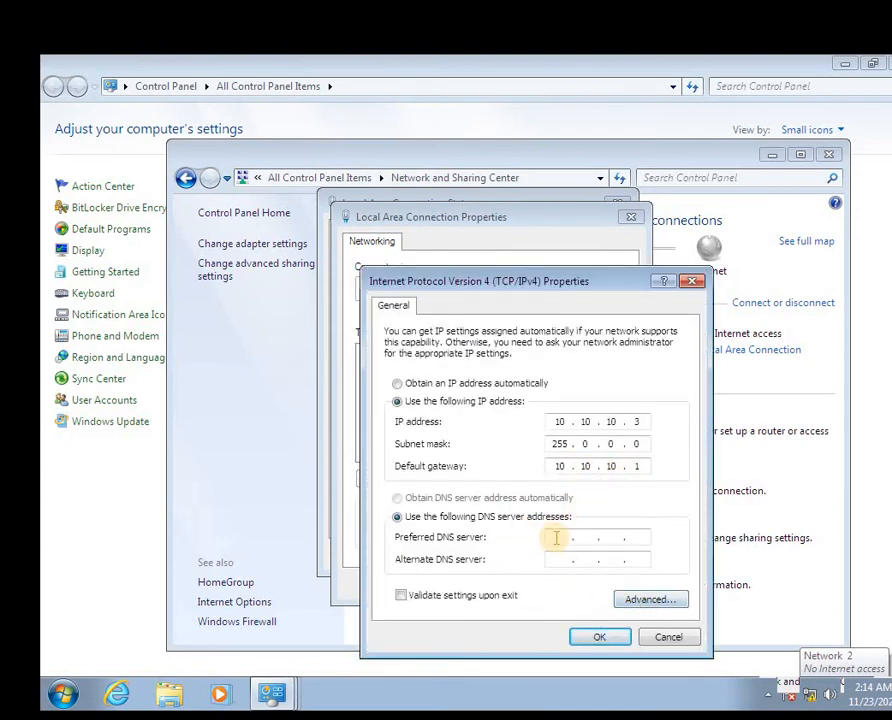
click(647, 604)
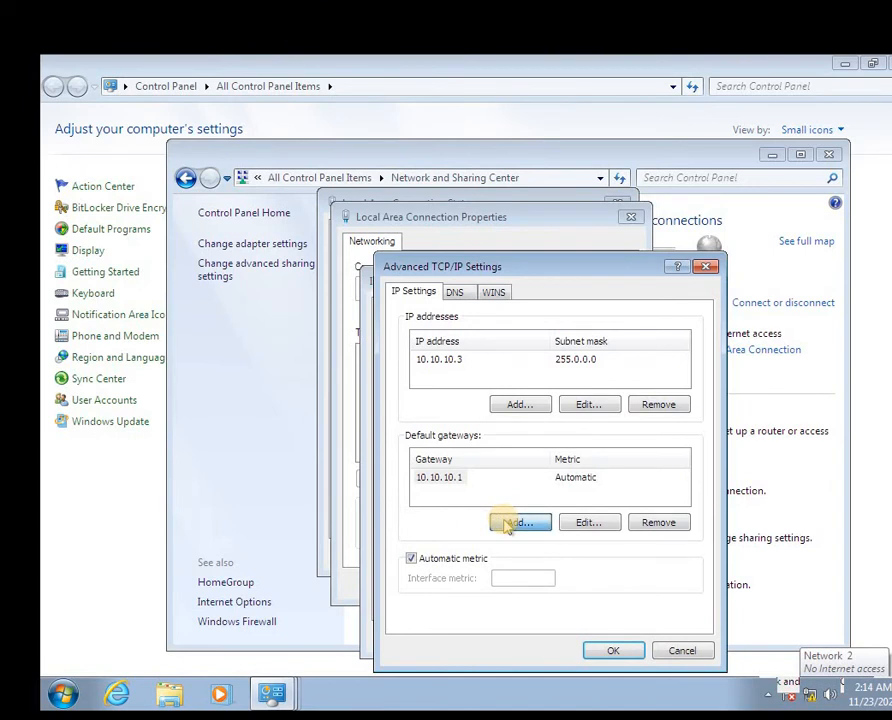
click(512, 523)
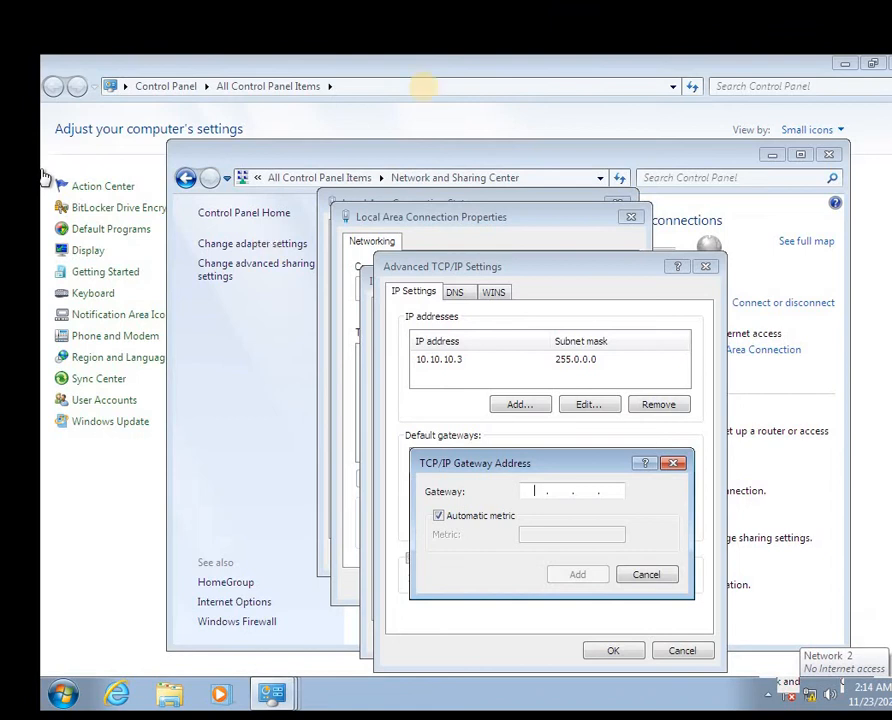
text(20 . 20 . 20 .)
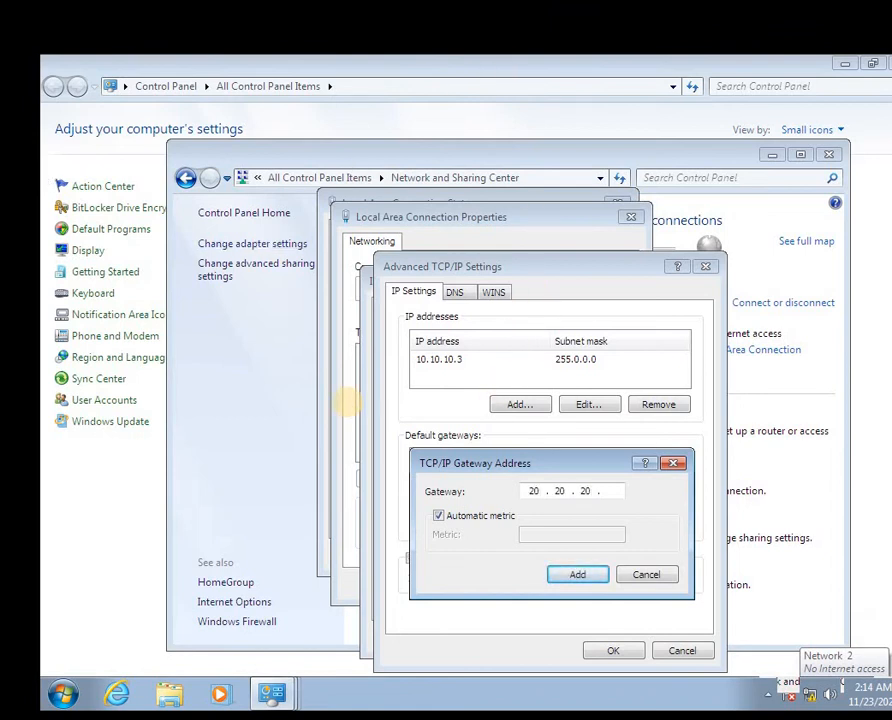
text( 1)
click(576, 576)
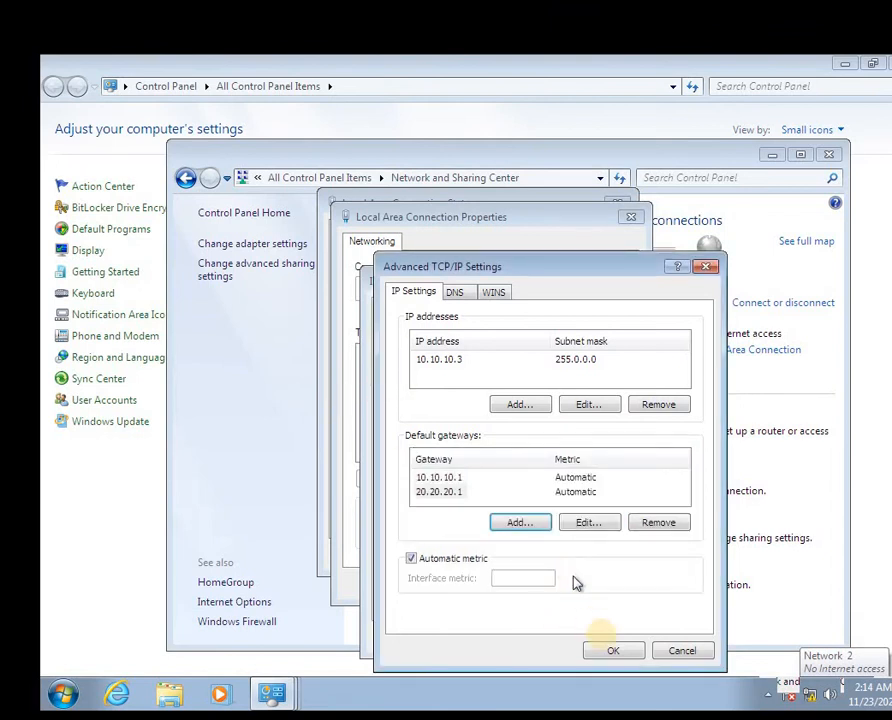
click(614, 651)
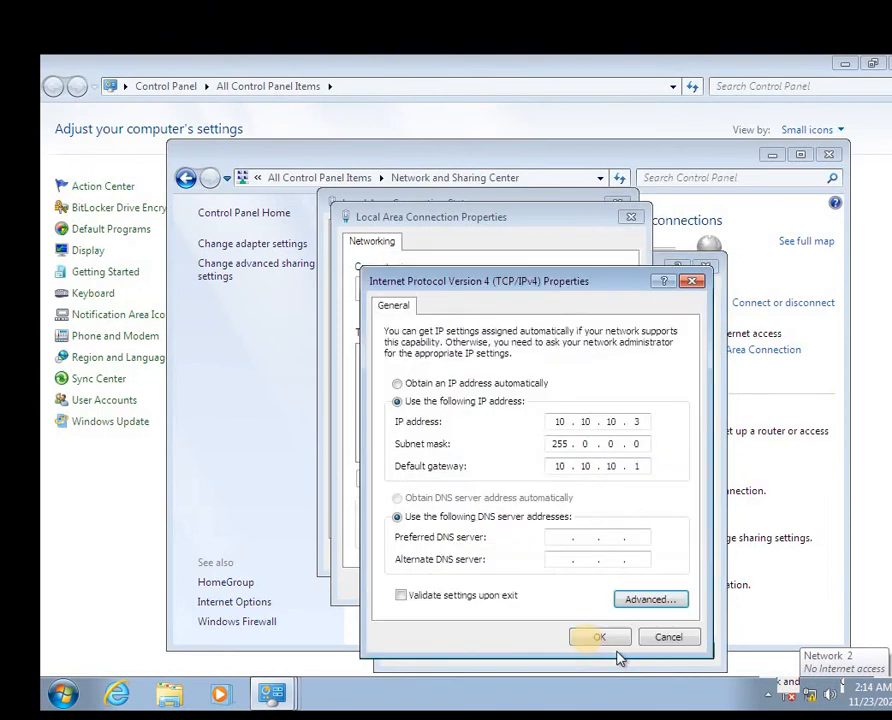
click(594, 637)
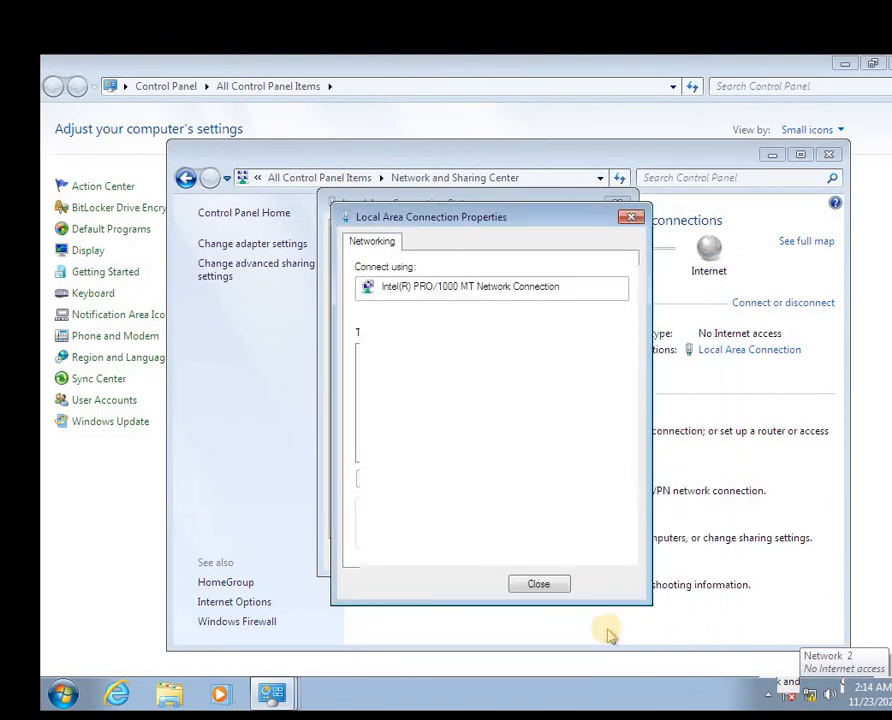
click(543, 586)
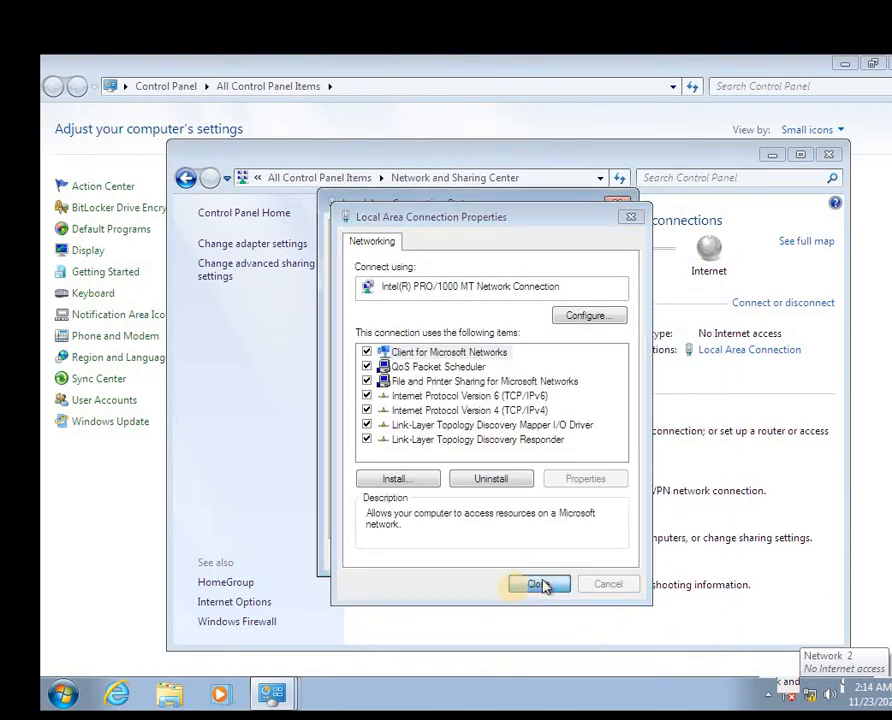
click(594, 557)
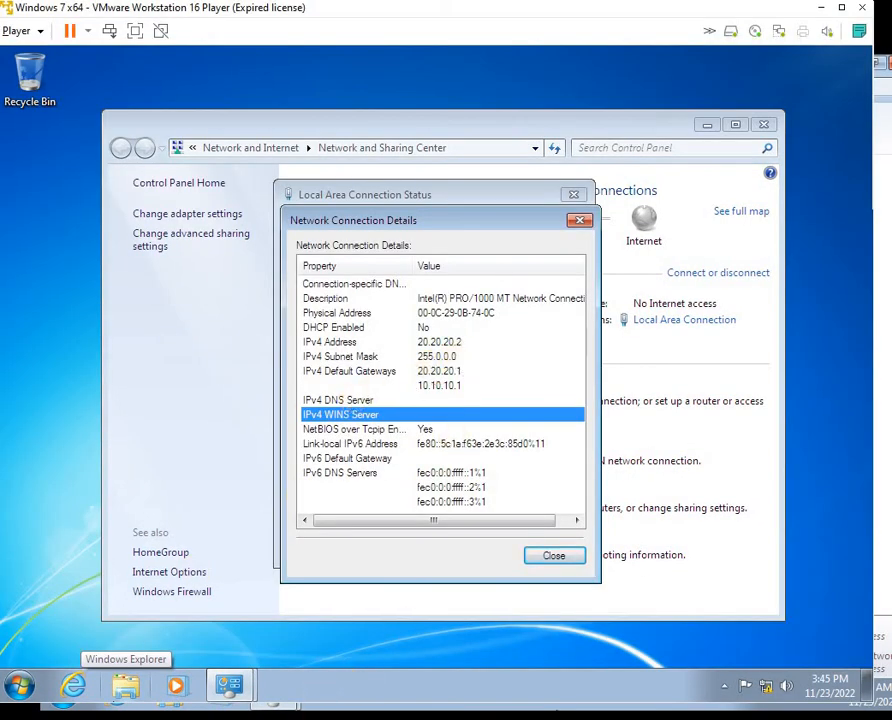
Open cmd from Run, run ping 10.10.10.1, and maximize the console window
key(super+r)
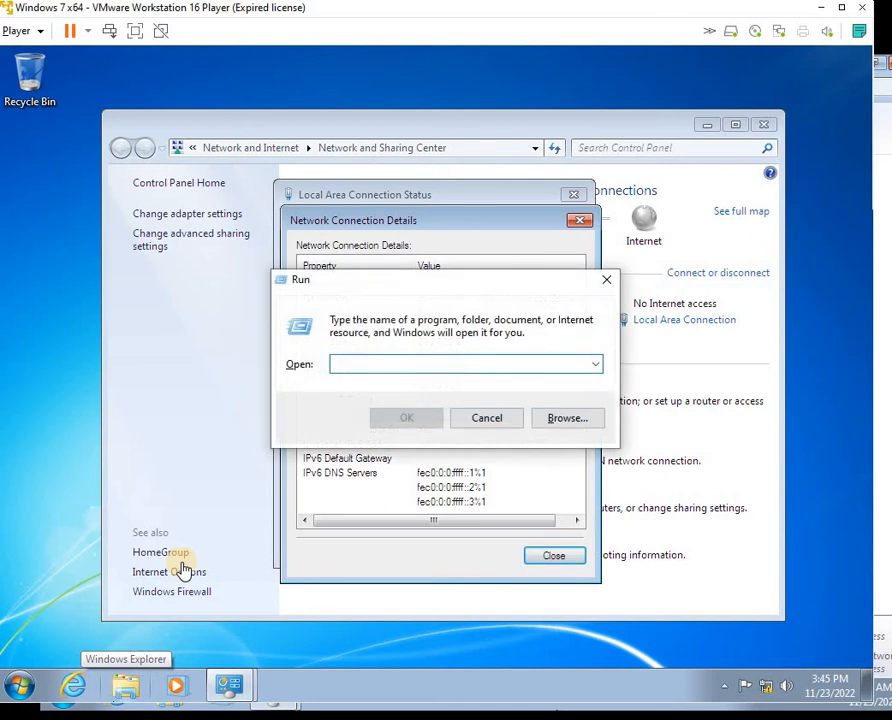
text(cm)
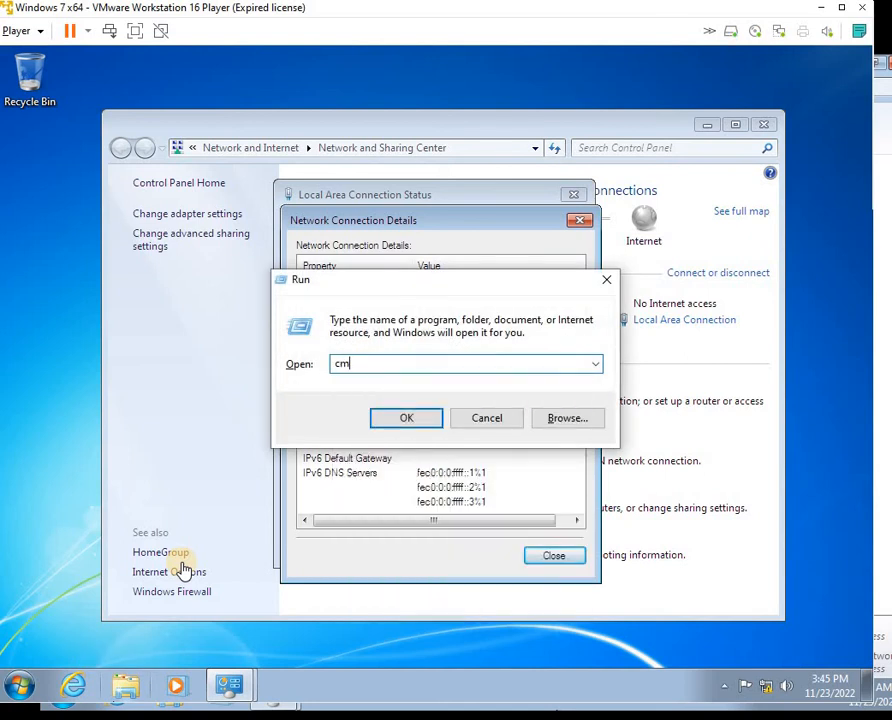
text(d)
key(Return)
text(p)
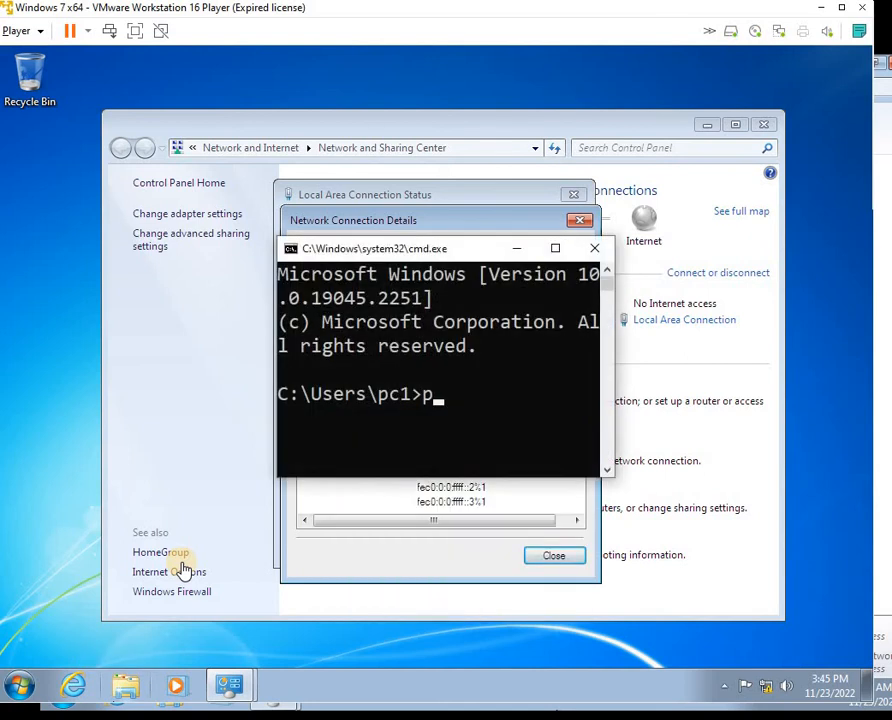
text(ing 10.10.10.1)
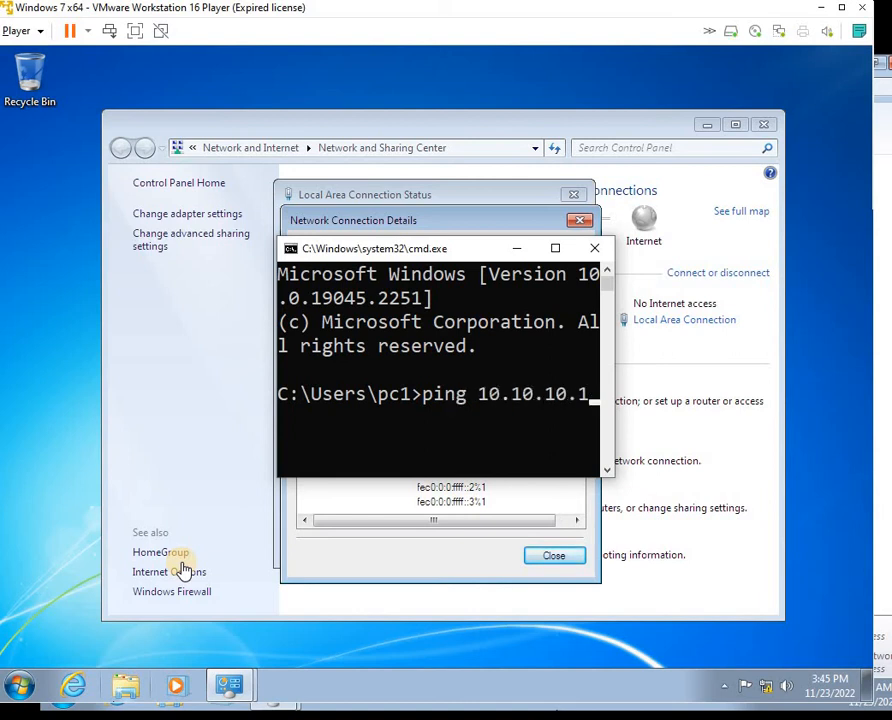
key(Return)
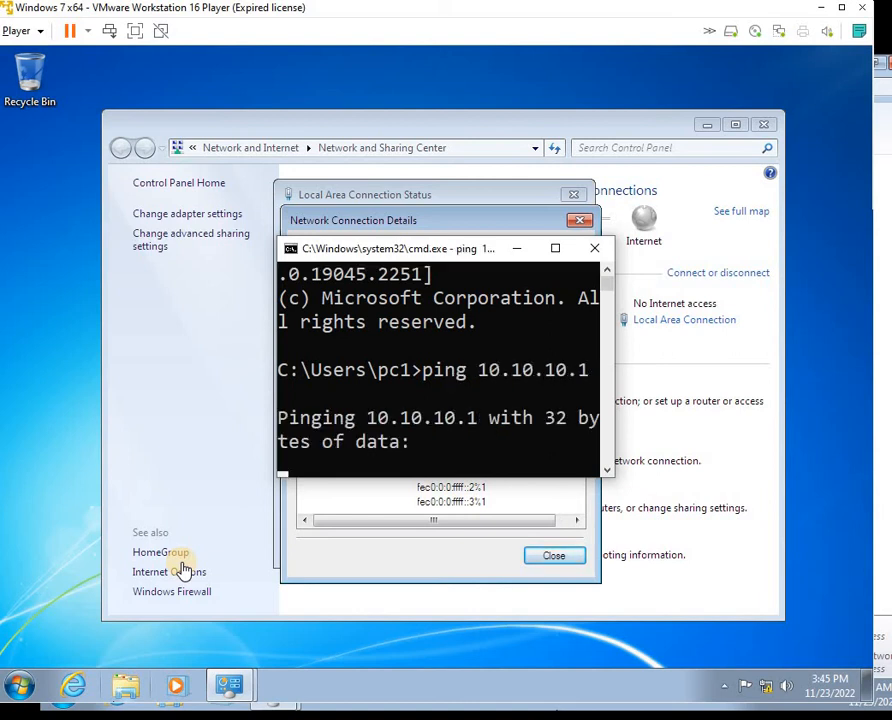
click(555, 247)
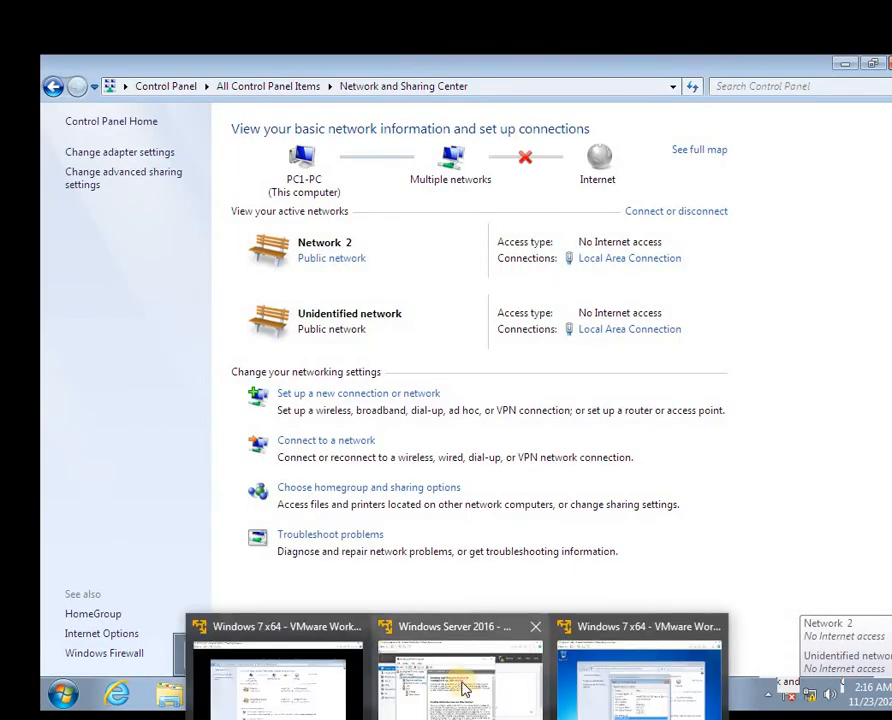
On the server, create an IPv4 static route to 10.10.10.0 mask 255.255.255.0 via 10.10.10.1
click(462, 645)
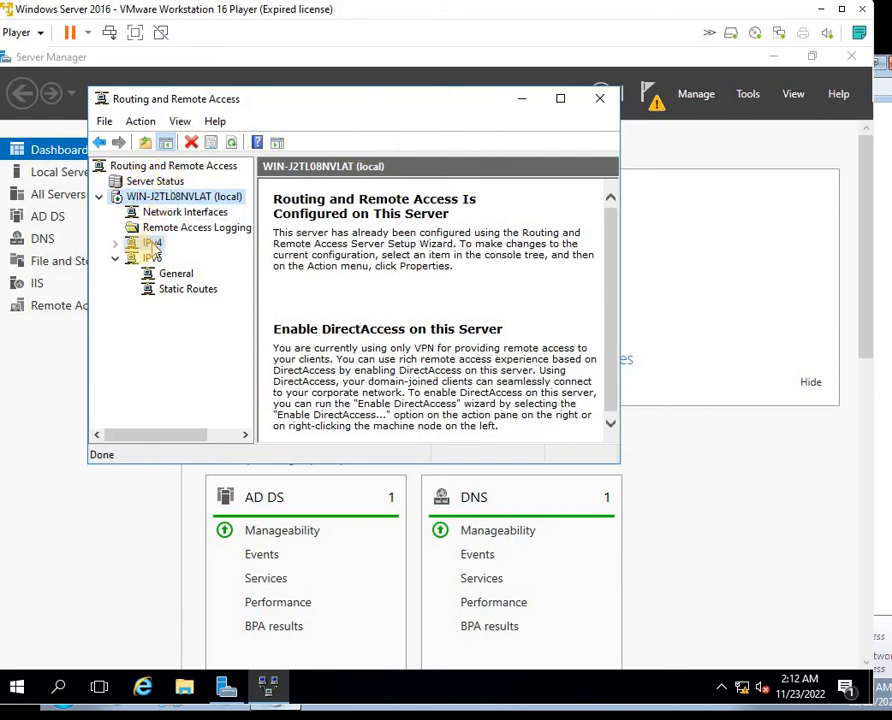
click(152, 244)
click(115, 243)
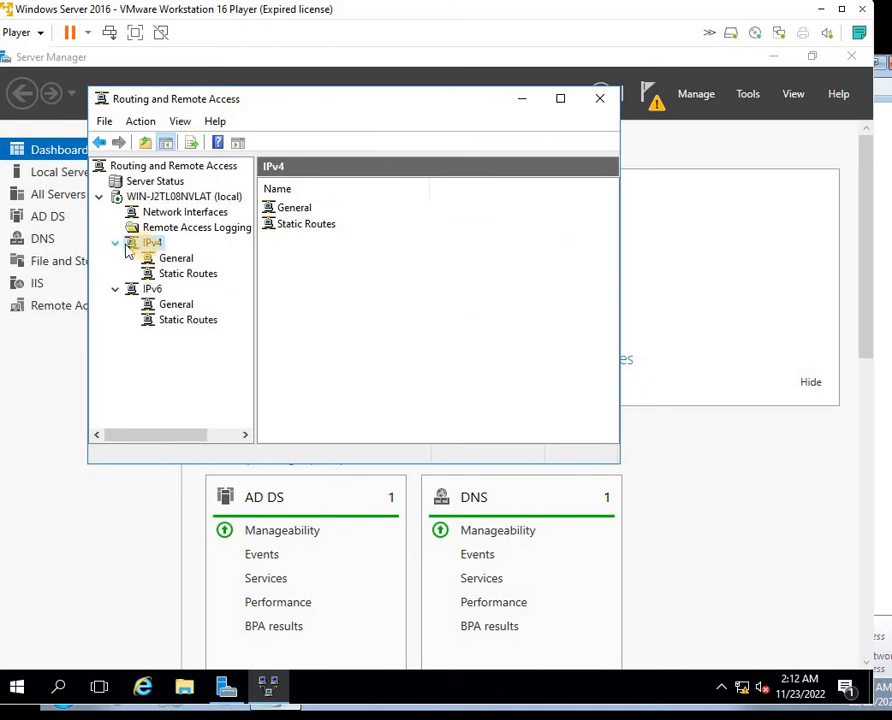
click(172, 274)
right_click(182, 276)
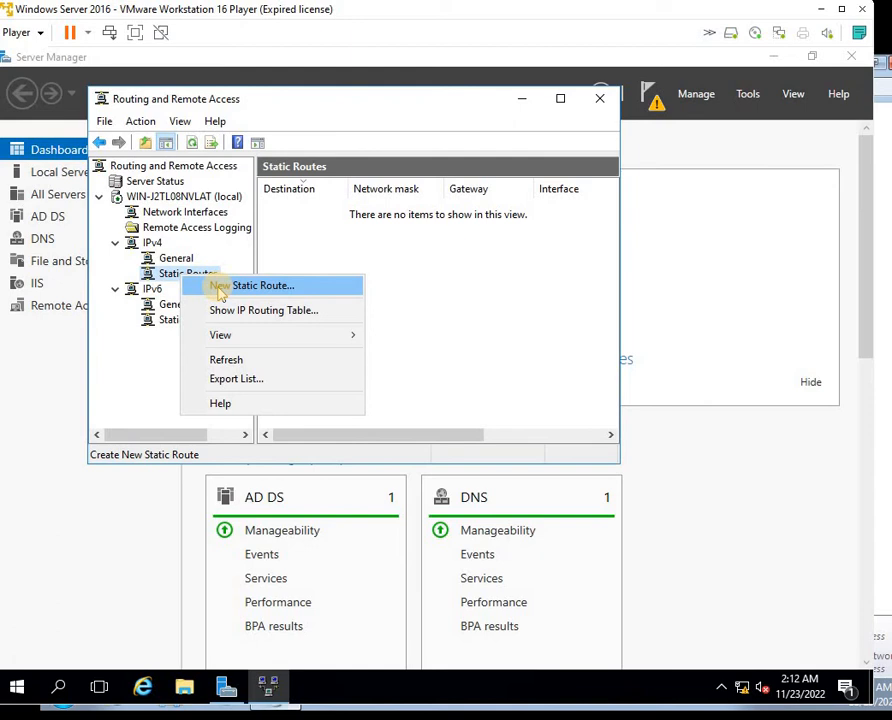
click(252, 286)
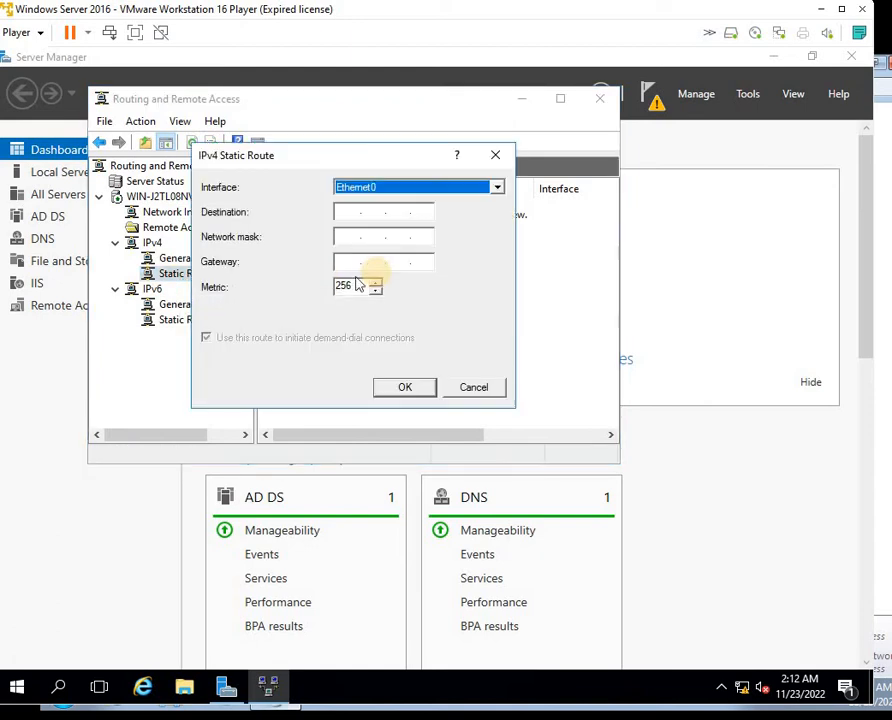
click(348, 211)
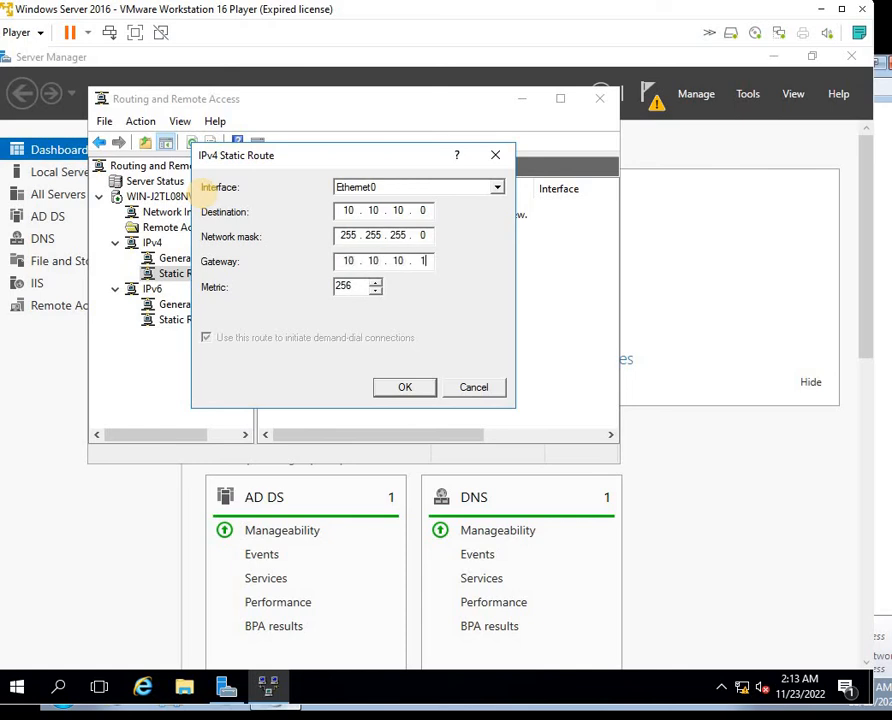
click(404, 387)
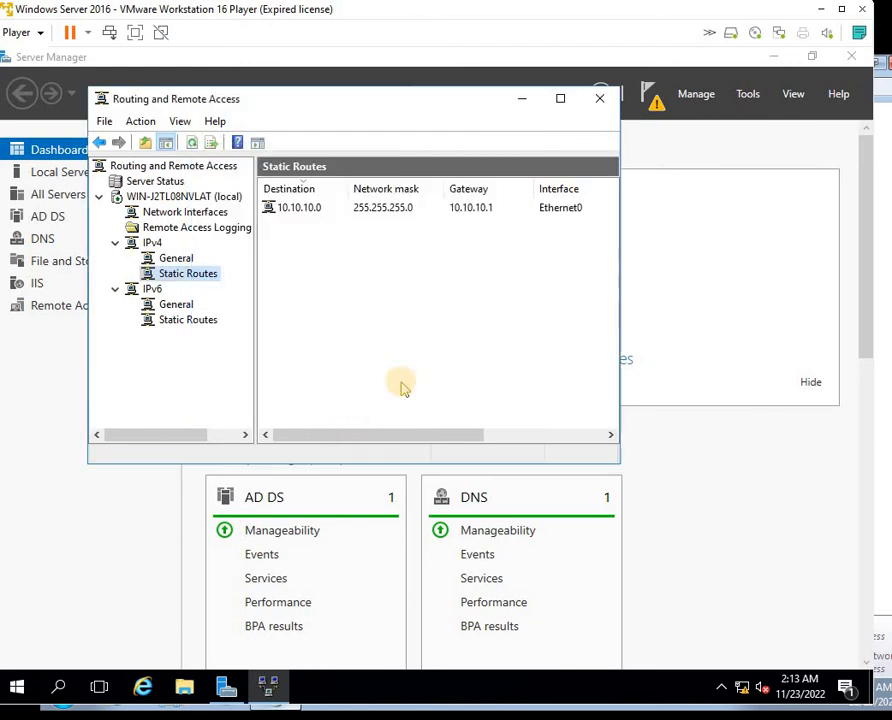
Create a static route to 20.20.20.0 mask 255.255.255.0 via 20.20.20.1, then minimize the console
right_click(202, 277)
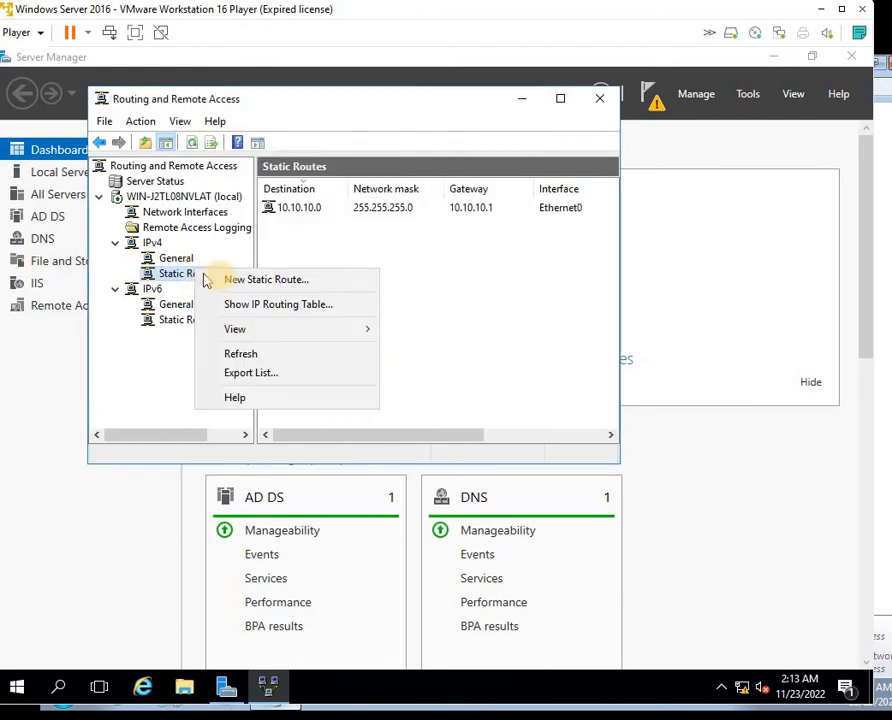
click(228, 280)
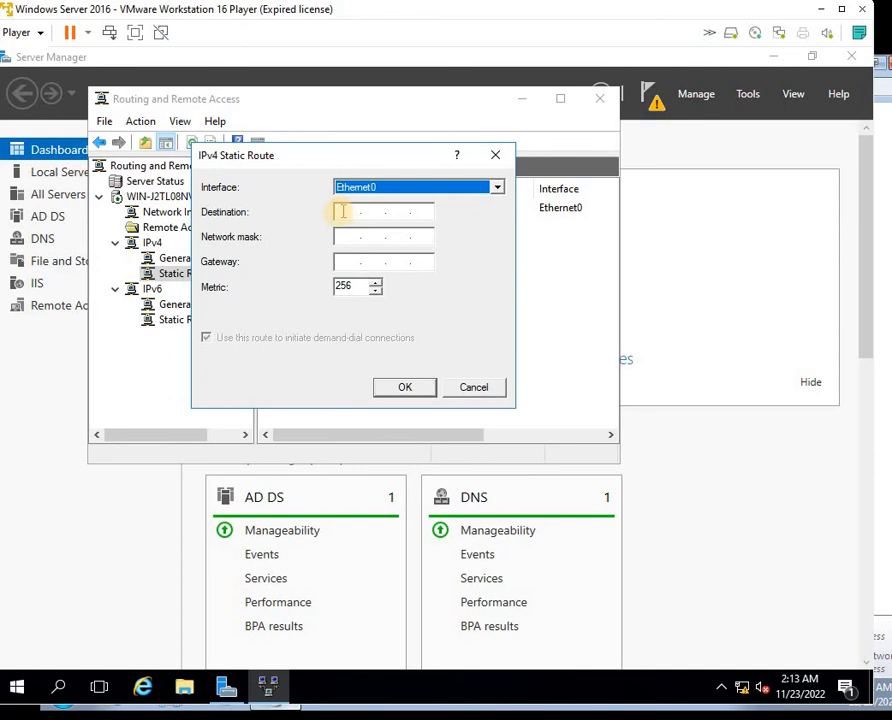
click(340, 212)
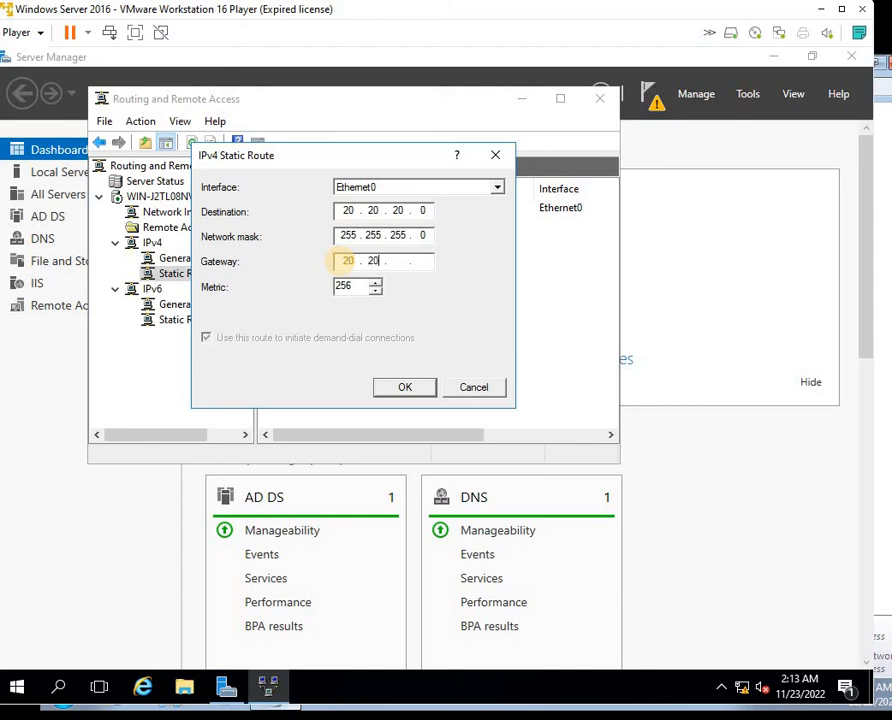
click(347, 261)
text(20.20.20.1)
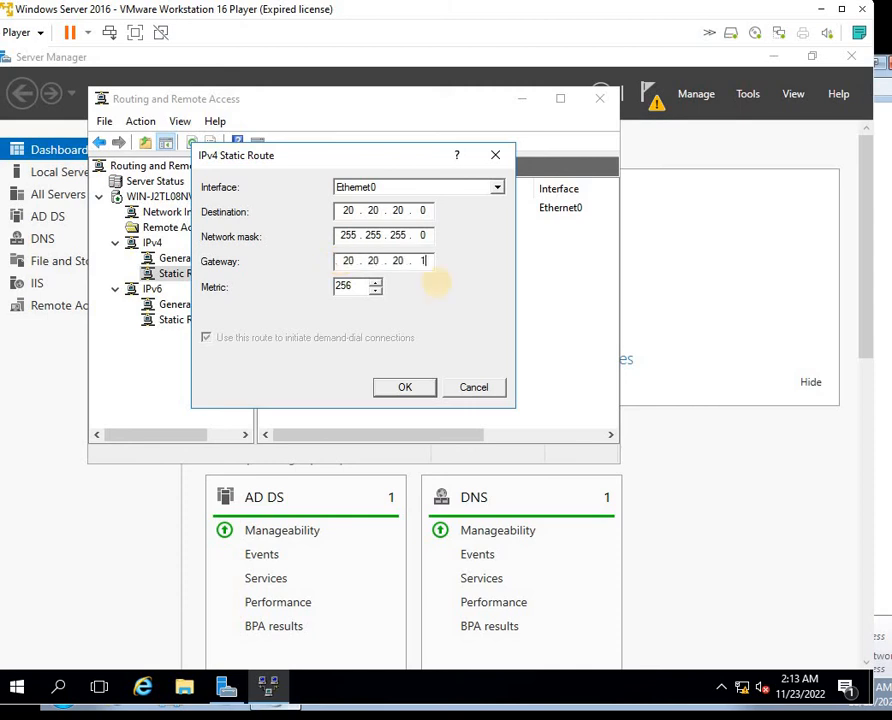
click(402, 388)
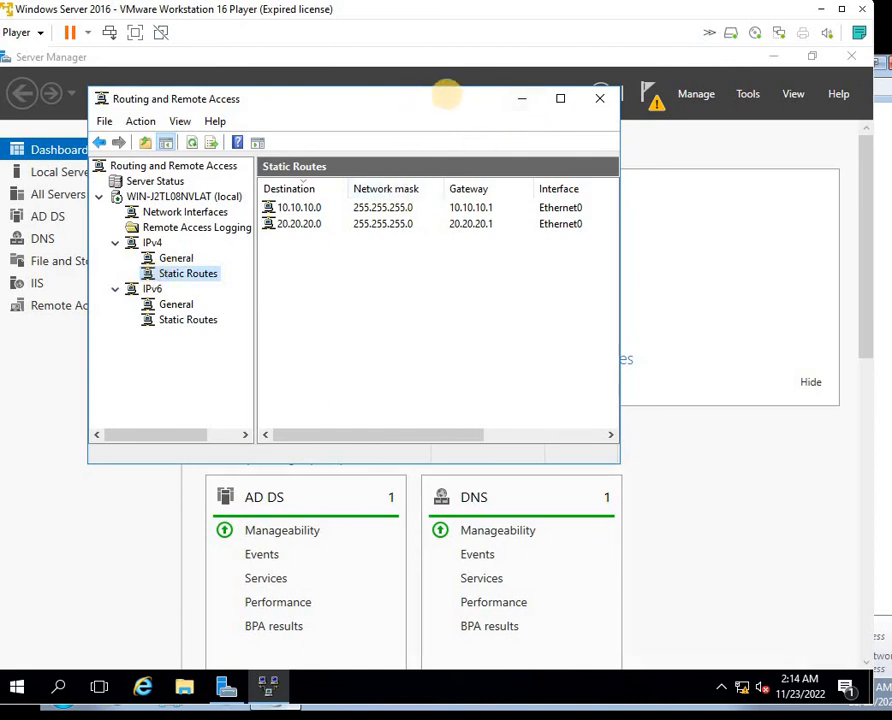
click(522, 99)
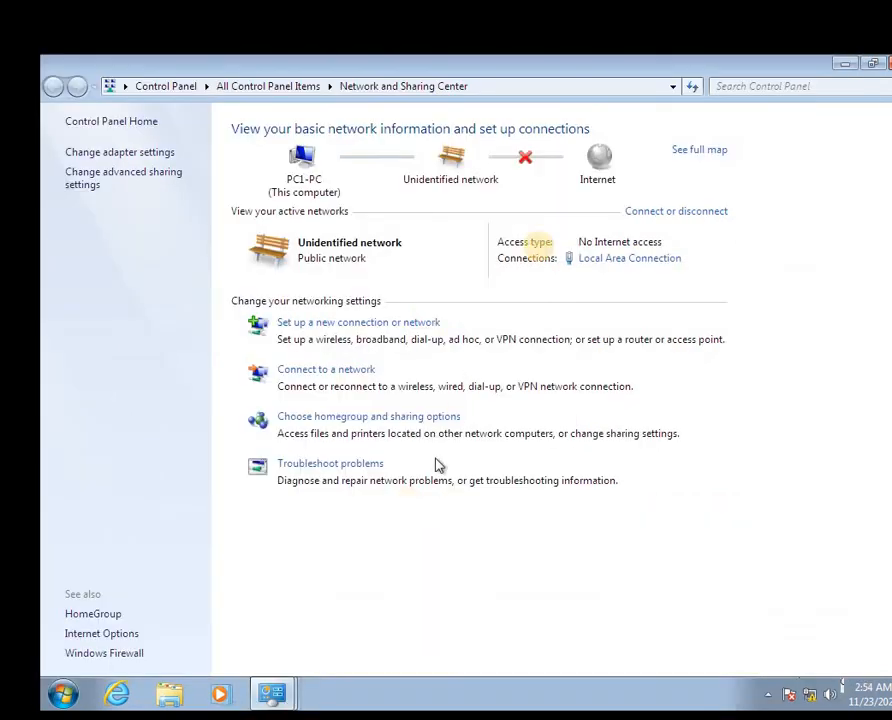
View the Local Area Connection's IPv4 details and ping 20.20.20.1 to confirm replies
click(624, 258)
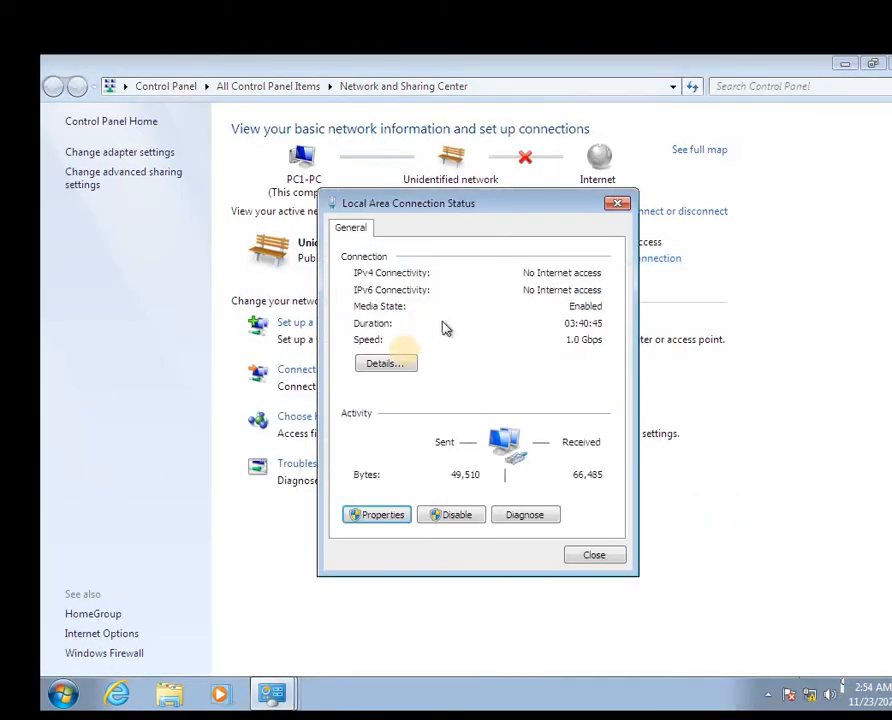
click(385, 364)
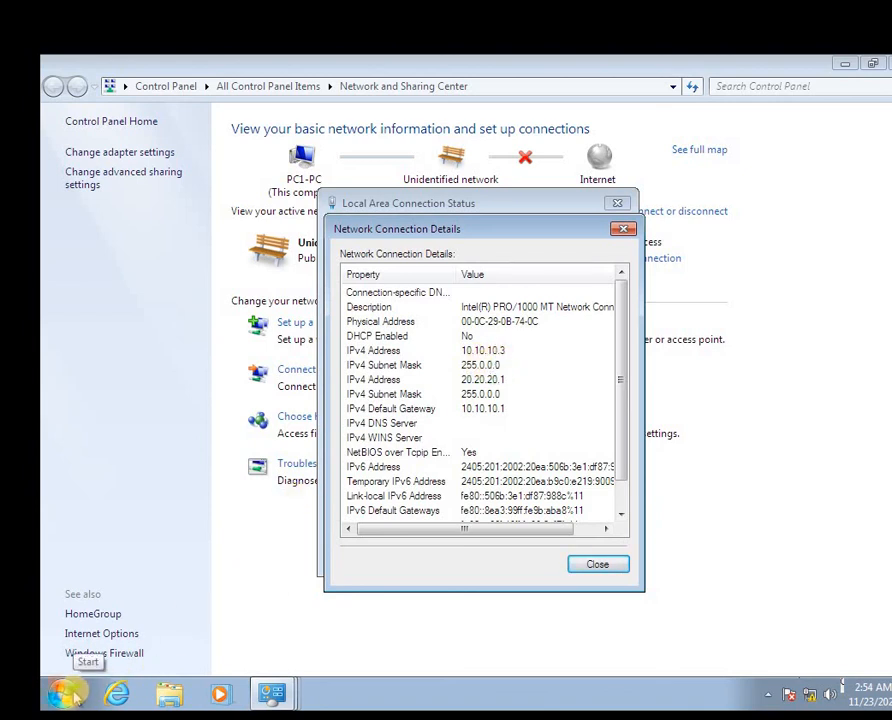
key(super+r)
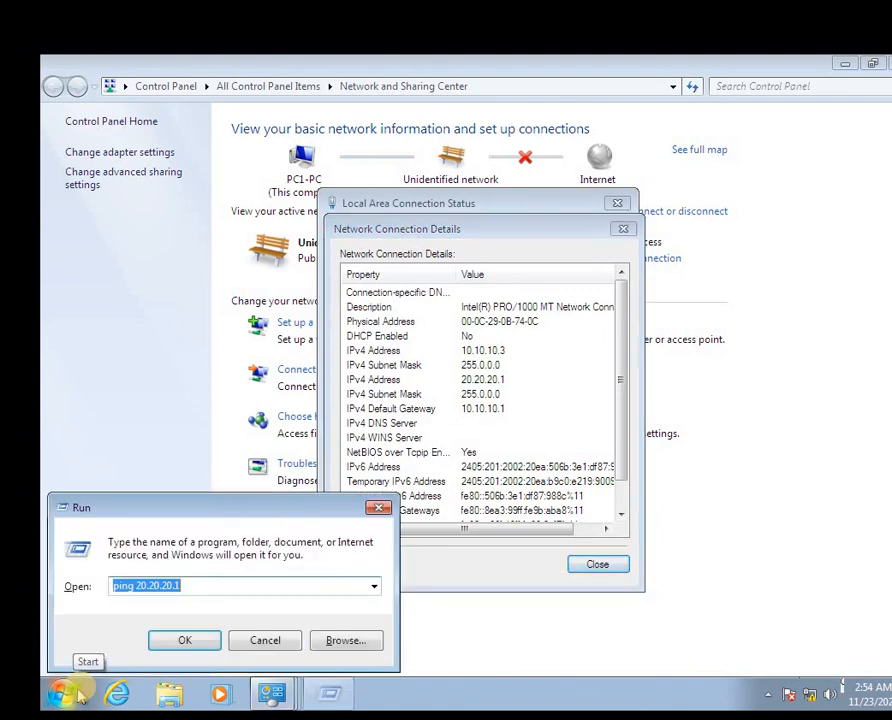
click(185, 644)
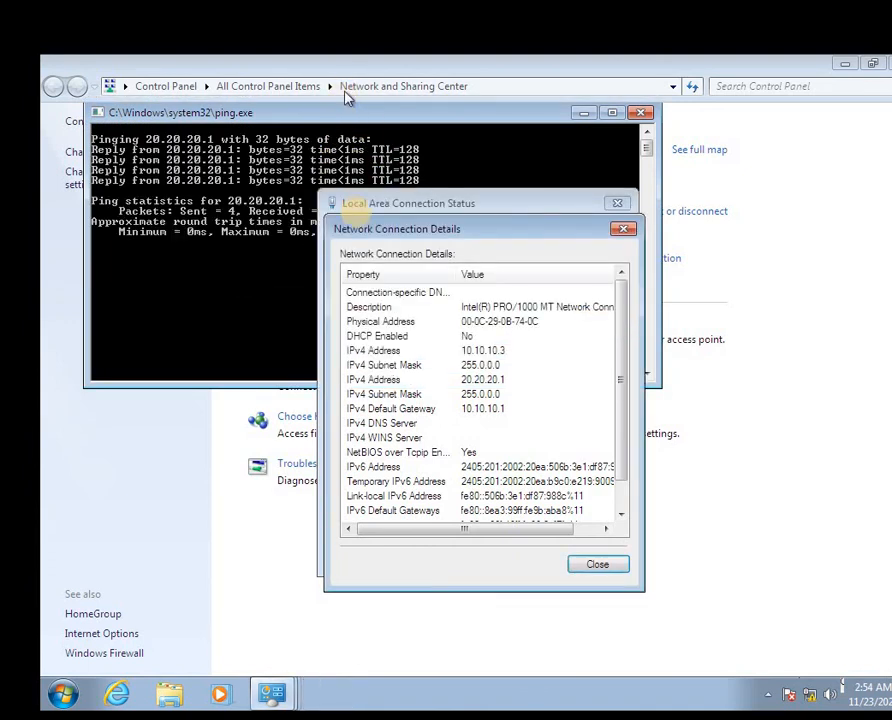
mouse_move(287, 703)
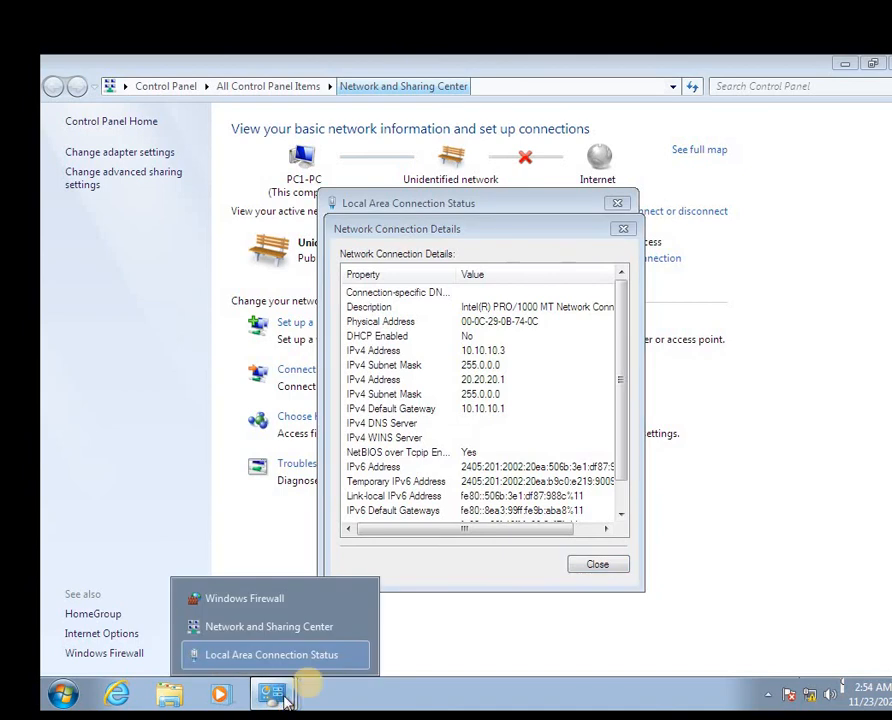
Bring Network and Sharing Center forward and switch to the second Windows 7 machine
click(141, 480)
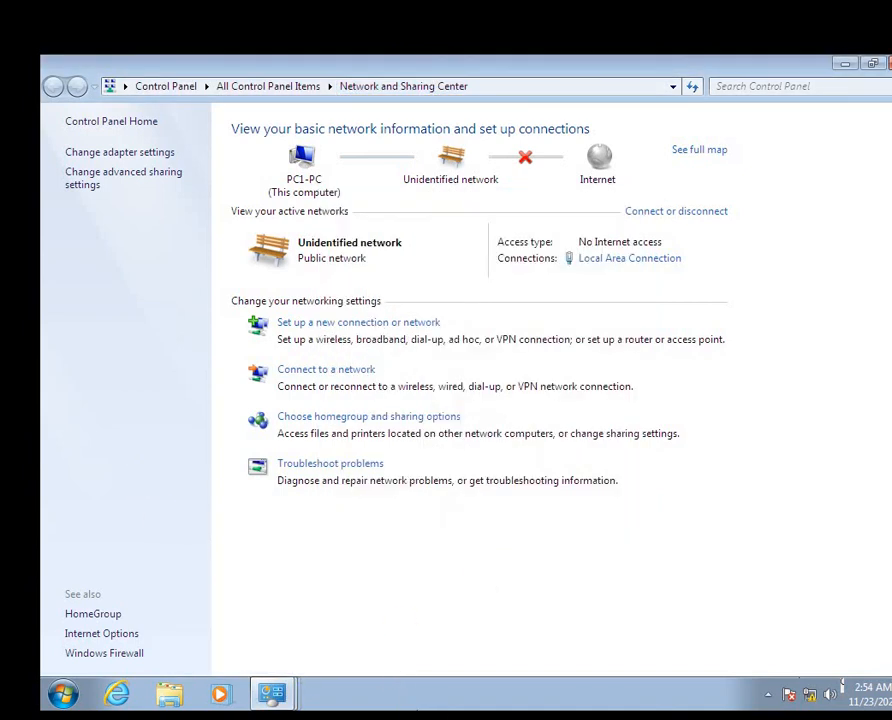
mouse_move(462, 718)
click(668, 656)
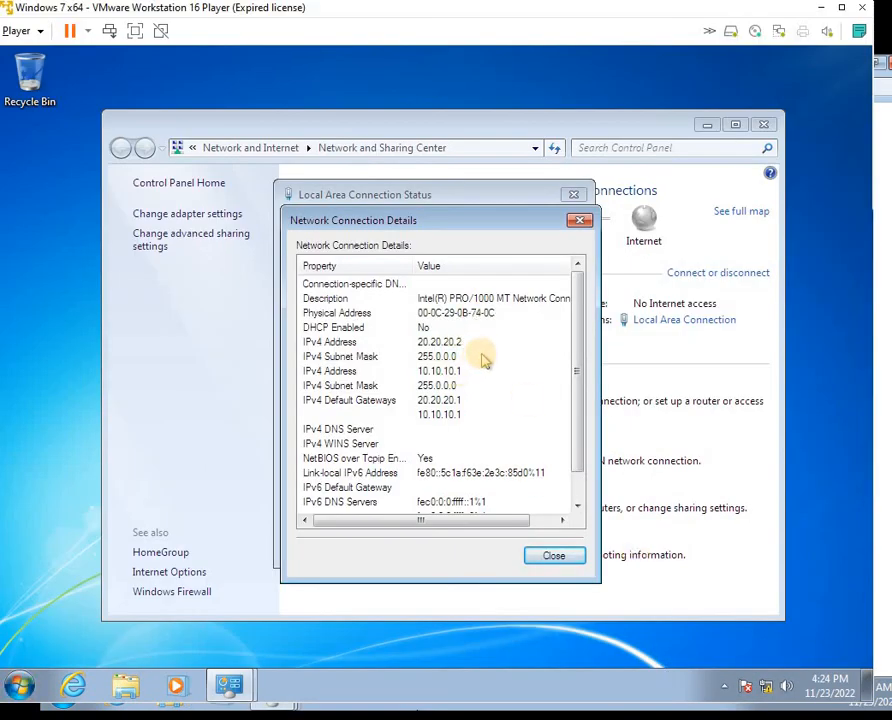
Edit the earlier Run ping command to target 10.10.10.1 and confirm it gets replies
key(super+r)
key(End)
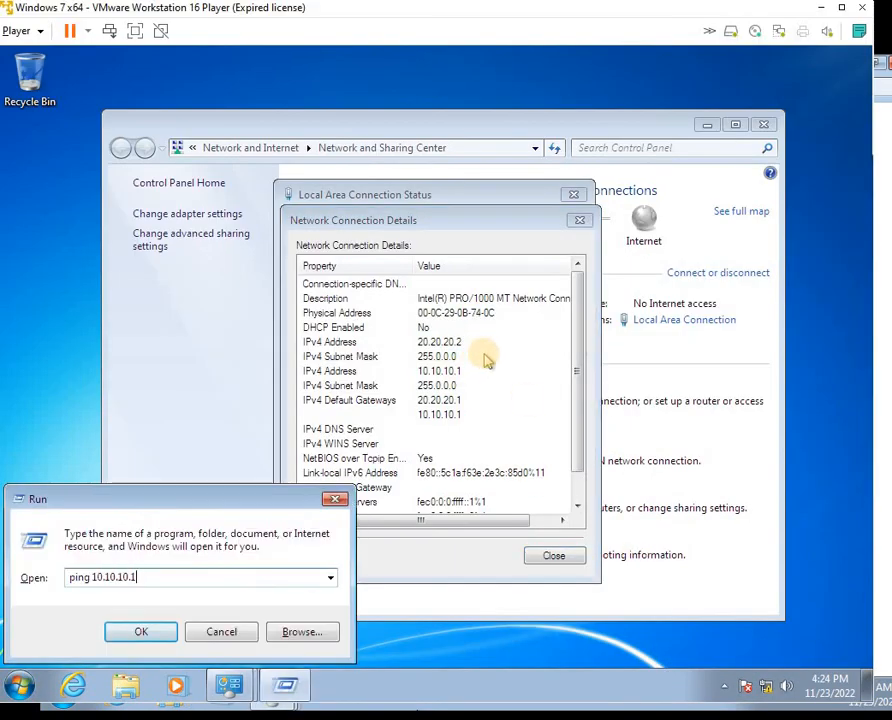
key(BackSpace)
key(Return)
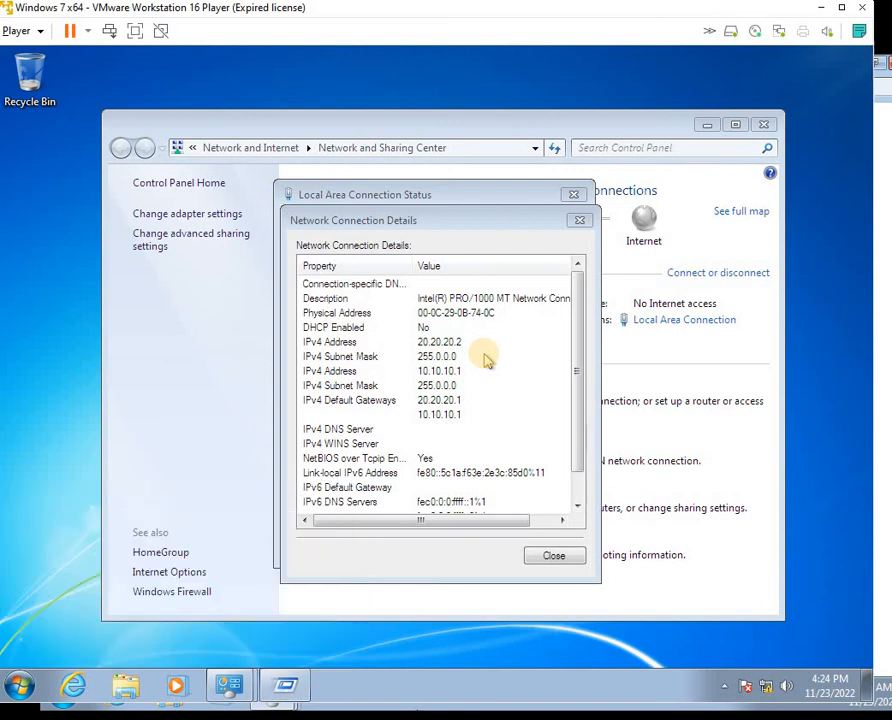
key(super+r)
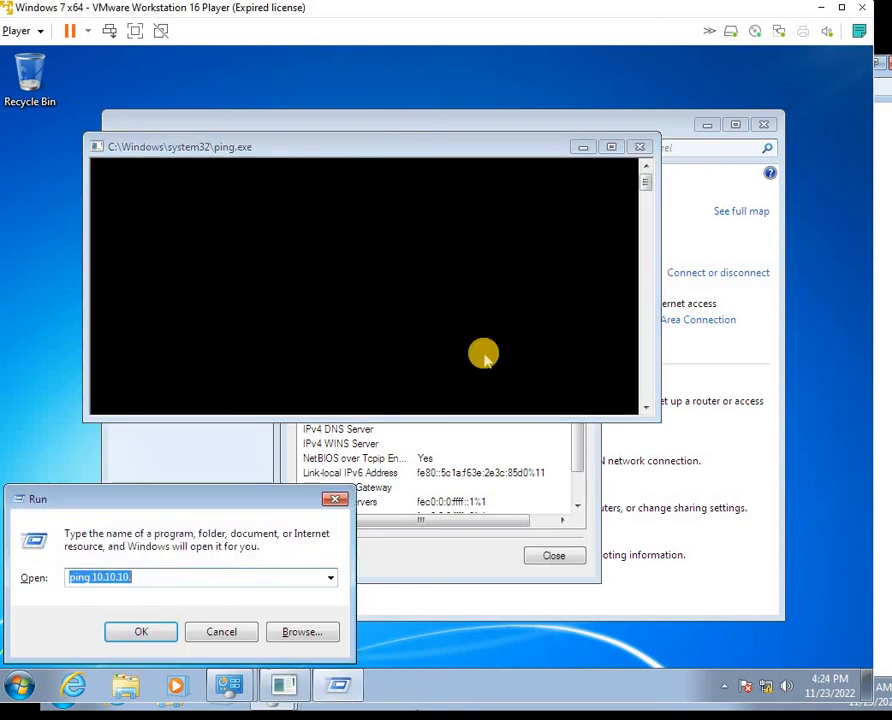
key(End)
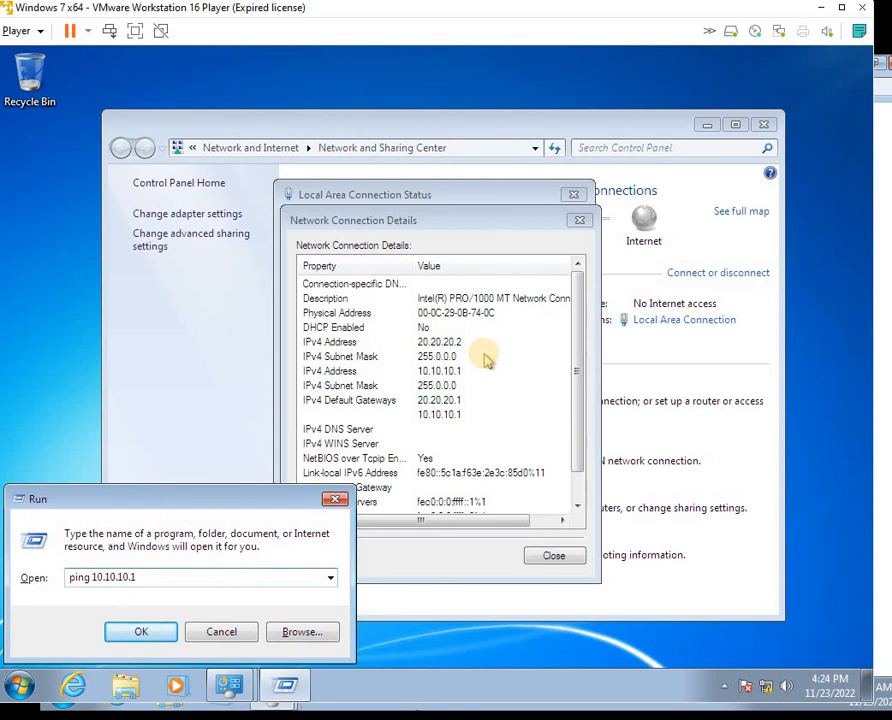
key(Return)
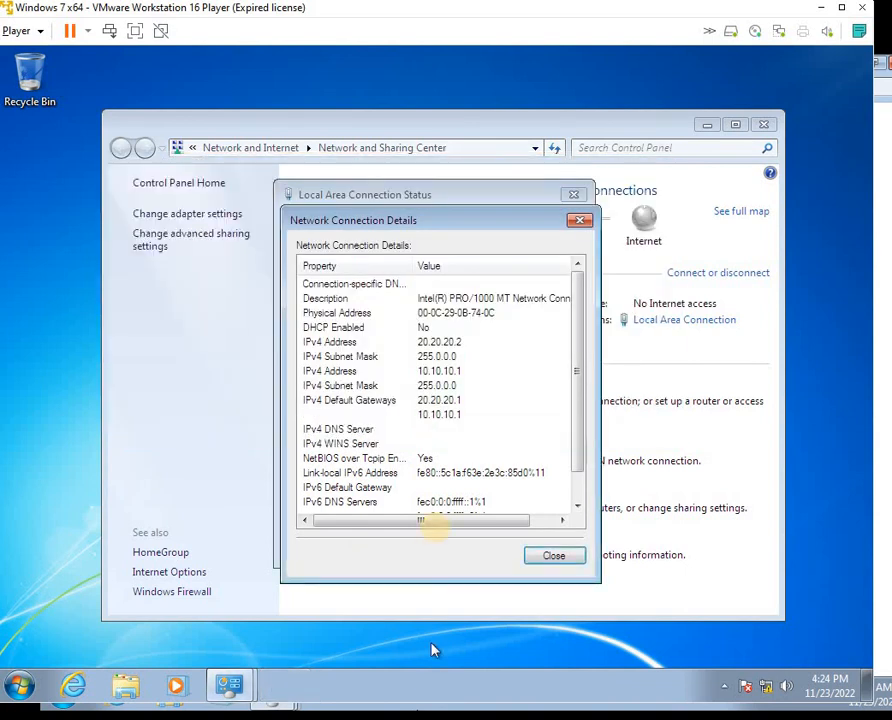
Close Network Connection Details and return to the Windows Server 2016 VM
click(556, 556)
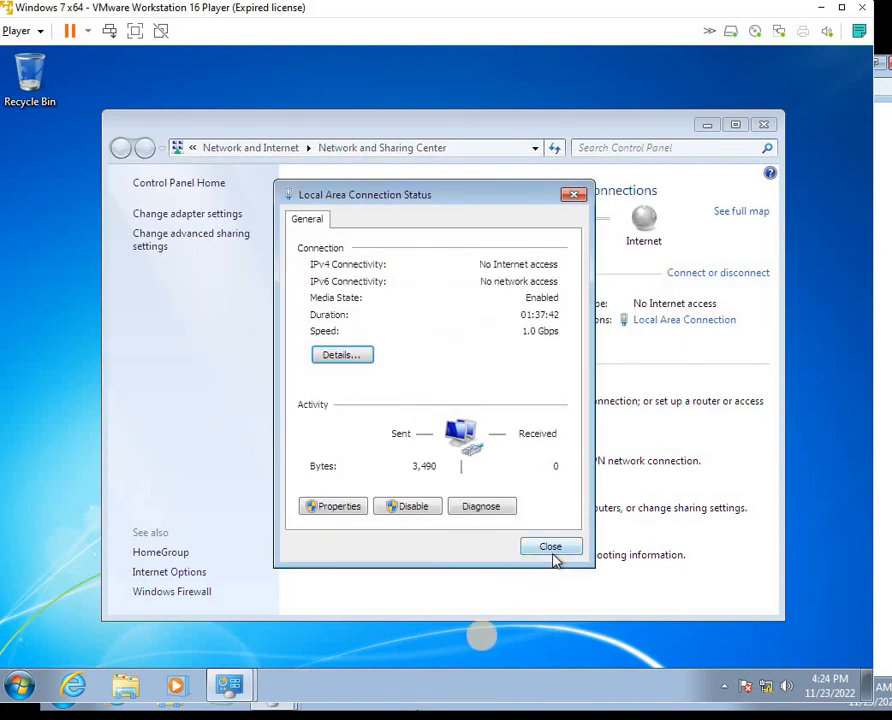
mouse_move(457, 719)
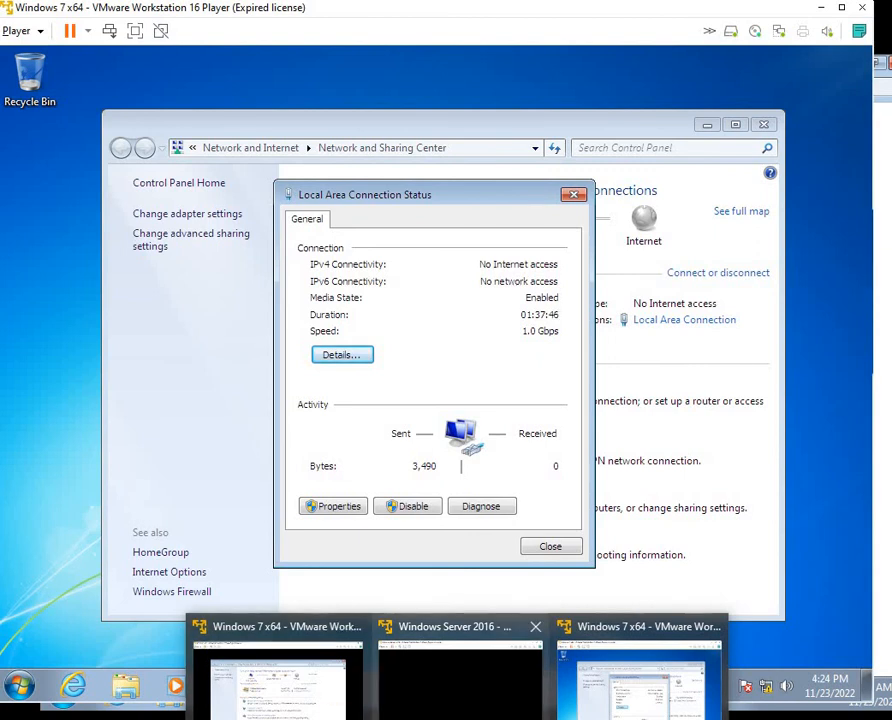
click(455, 680)
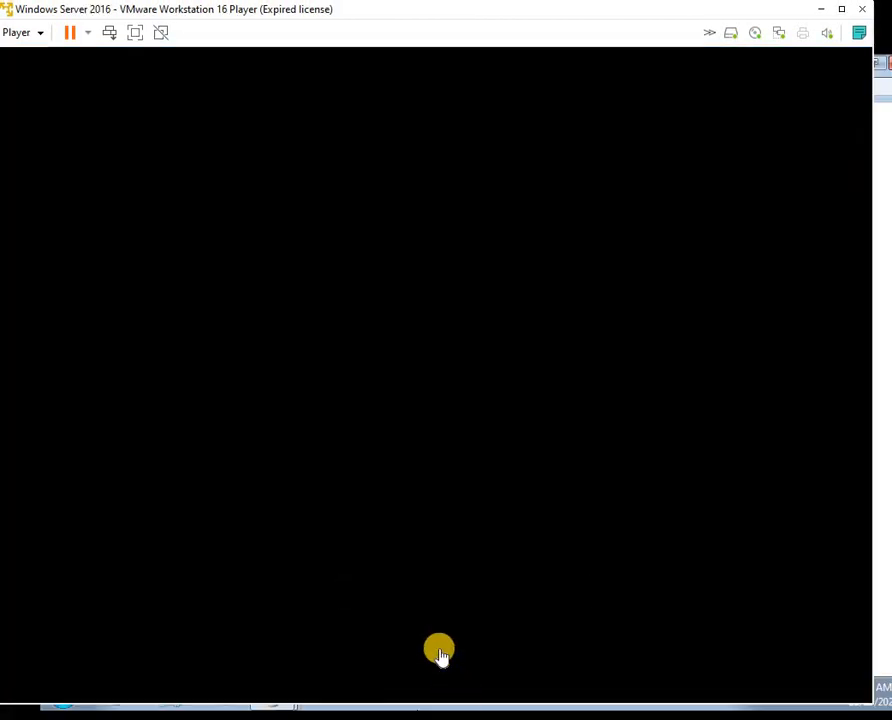